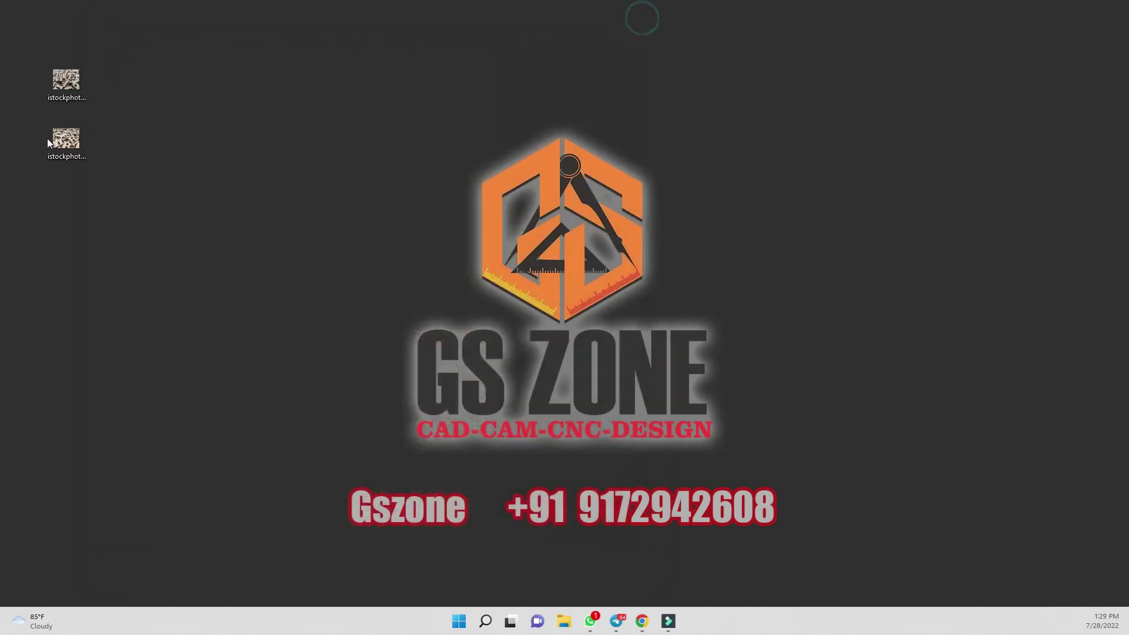
Open the first istockphoto image on the desktop with Microsoft Office 2010 to view the wooden letters, and close the viewer.
right_click(52, 77)
mouse_move(88, 136)
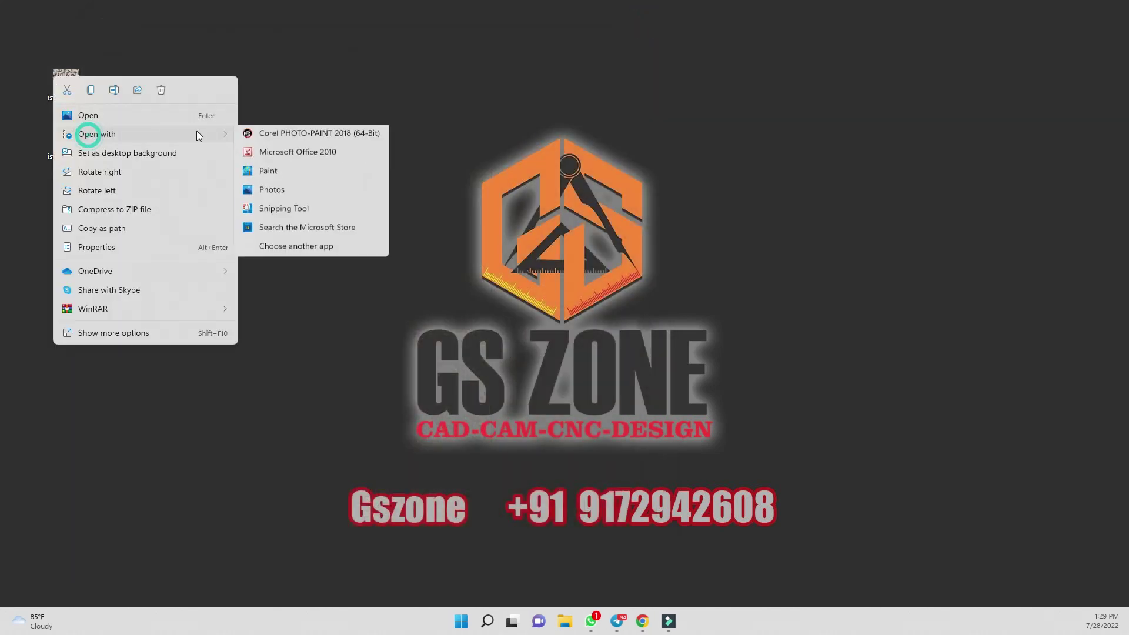
click(307, 153)
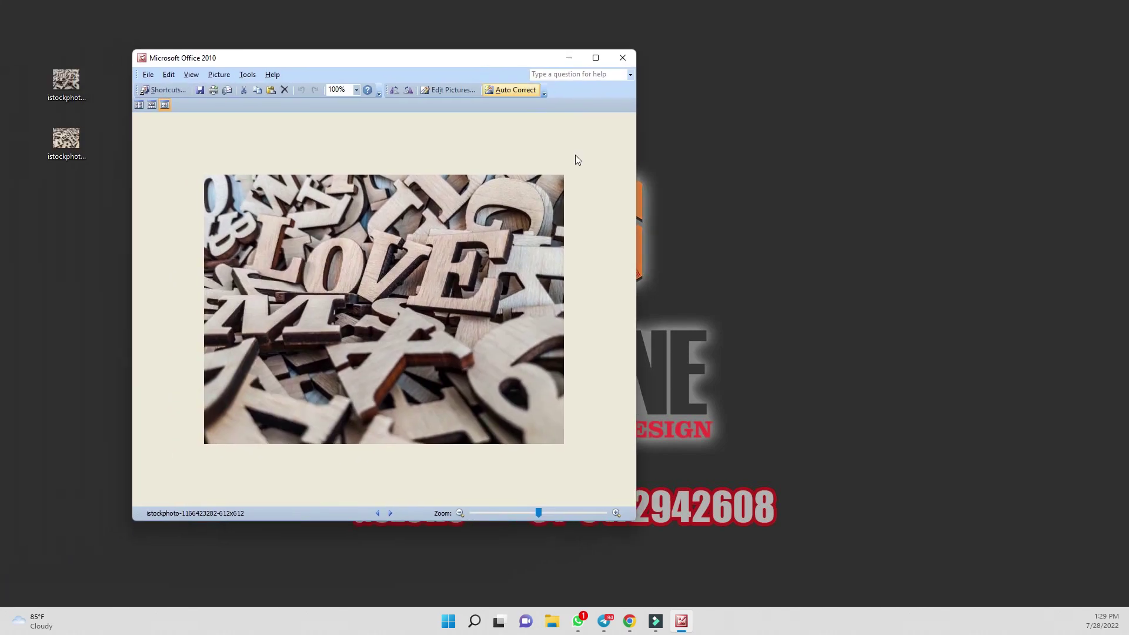
click(622, 57)
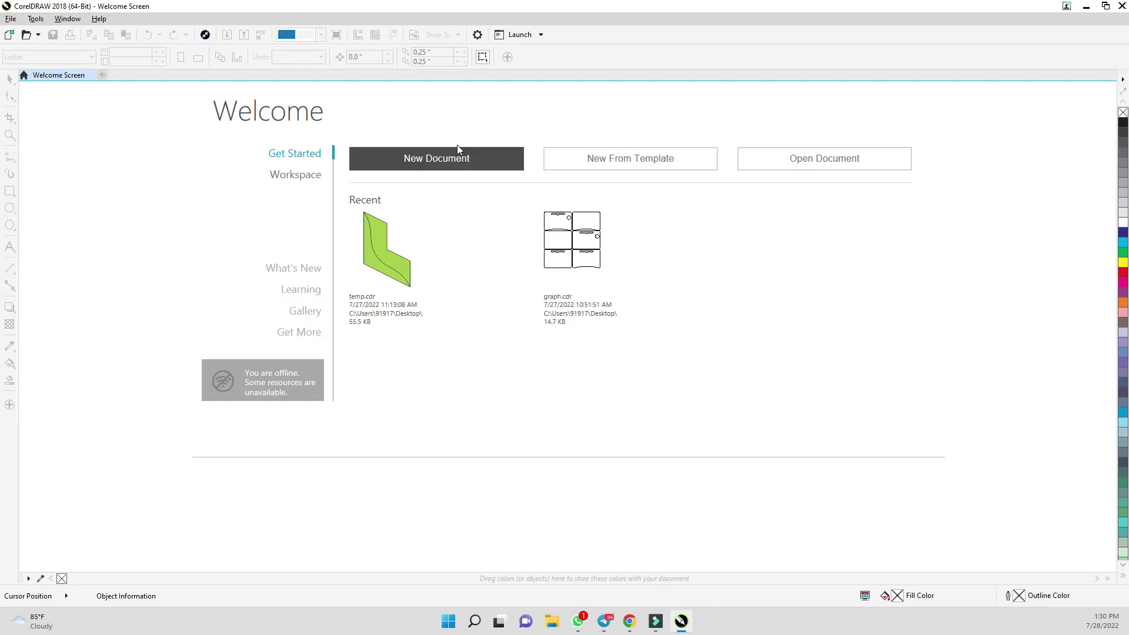
Create a new 45 × 9.5 inch document and add the artistic text "gszone cnc solution youtub artcam cnc online" on the page.
click(468, 158)
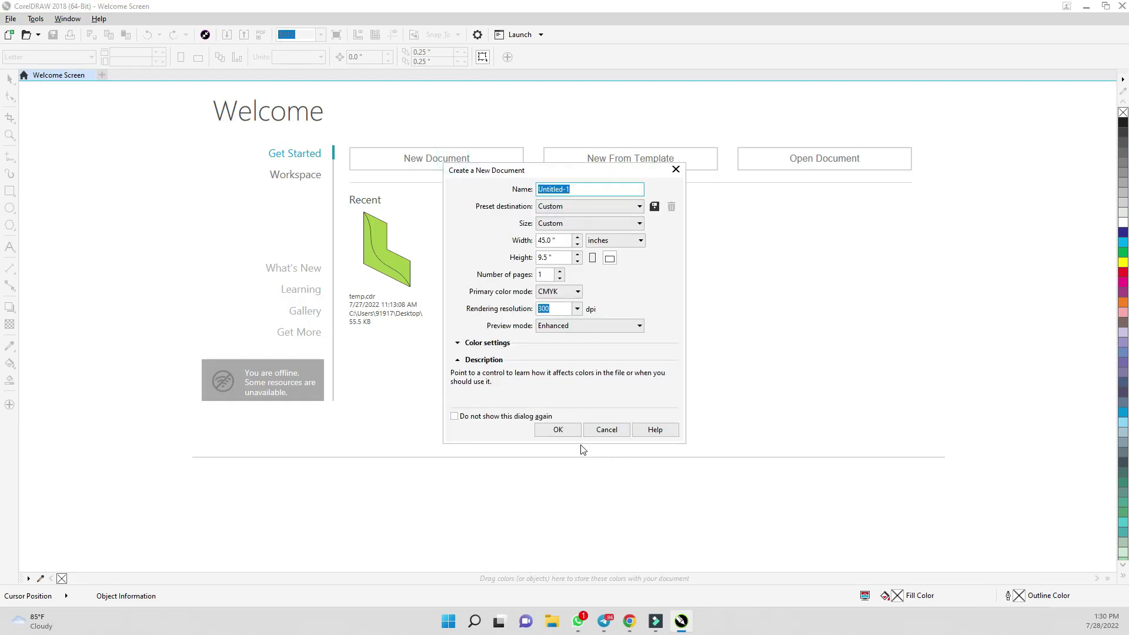
click(574, 430)
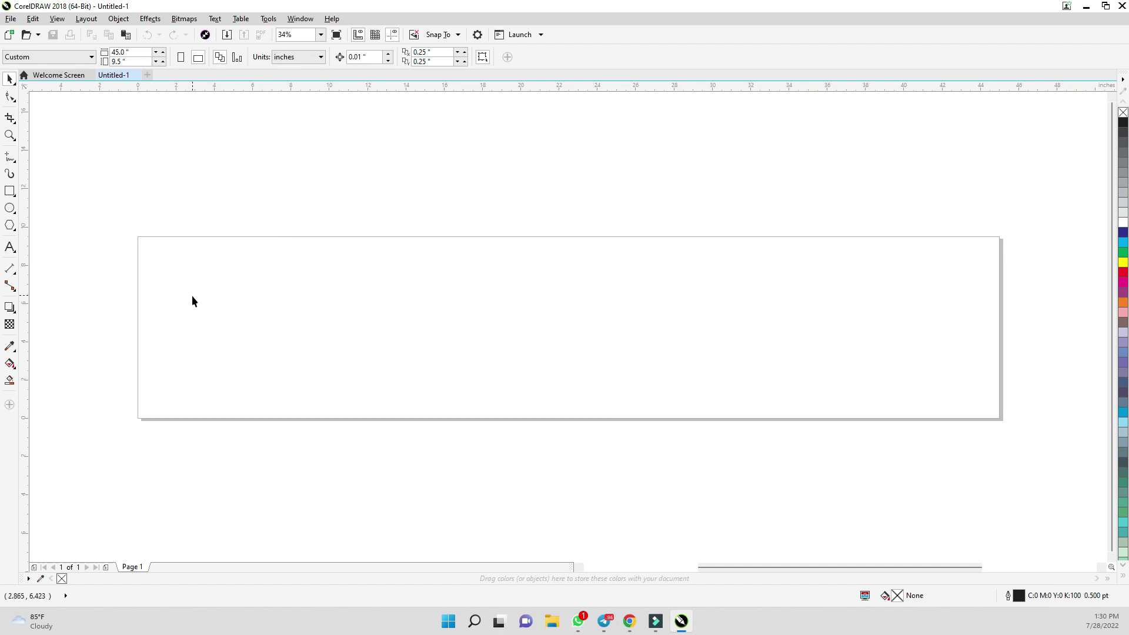
click(10, 247)
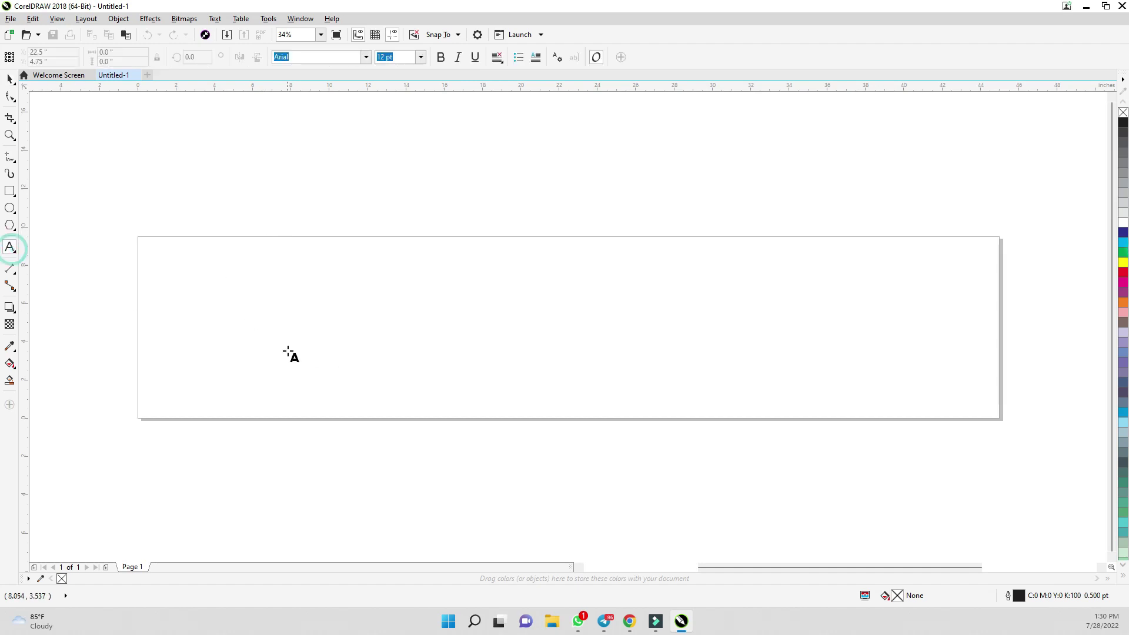
click(228, 301)
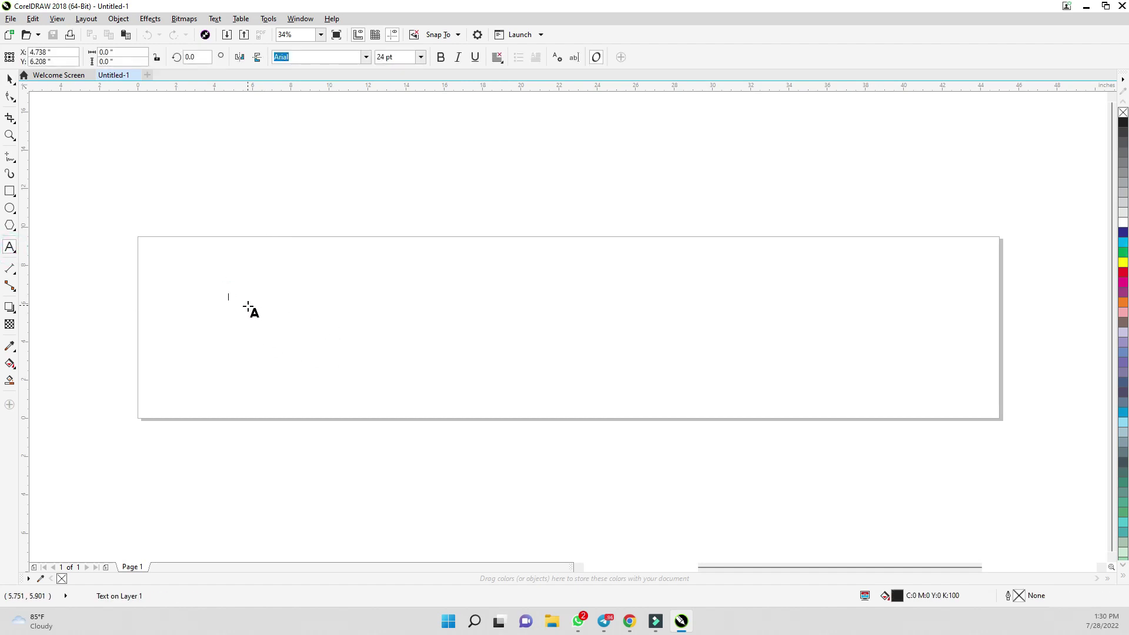
text(gsz)
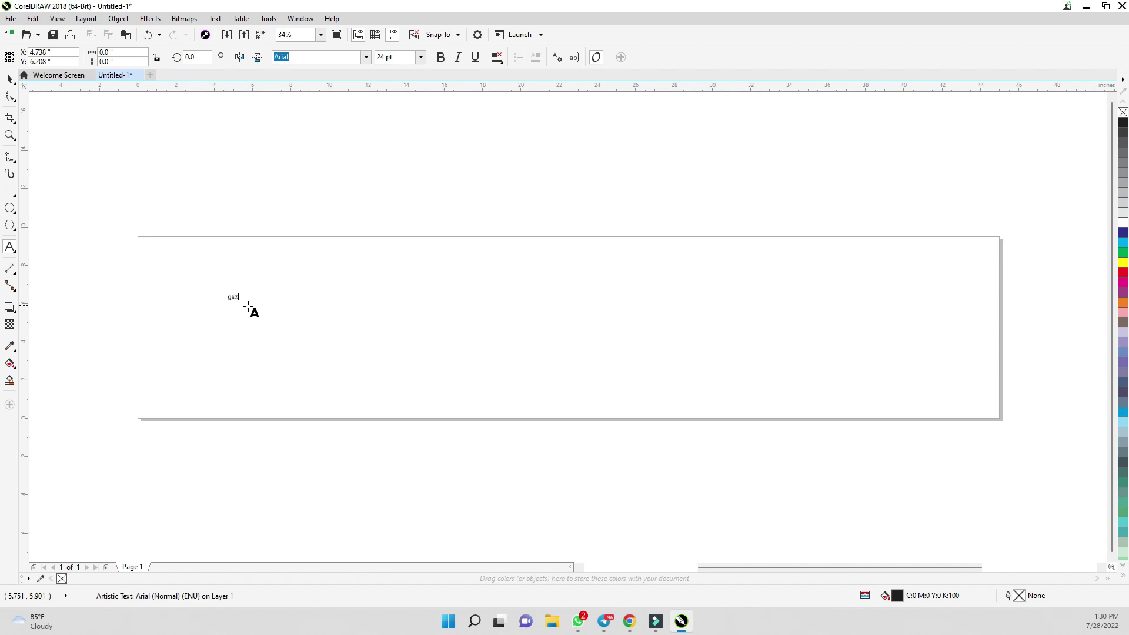
text(one cnc s)
text(olution youtub artcam cnc online)
Set the font size of the artistic text to 100 pt.
click(10, 78)
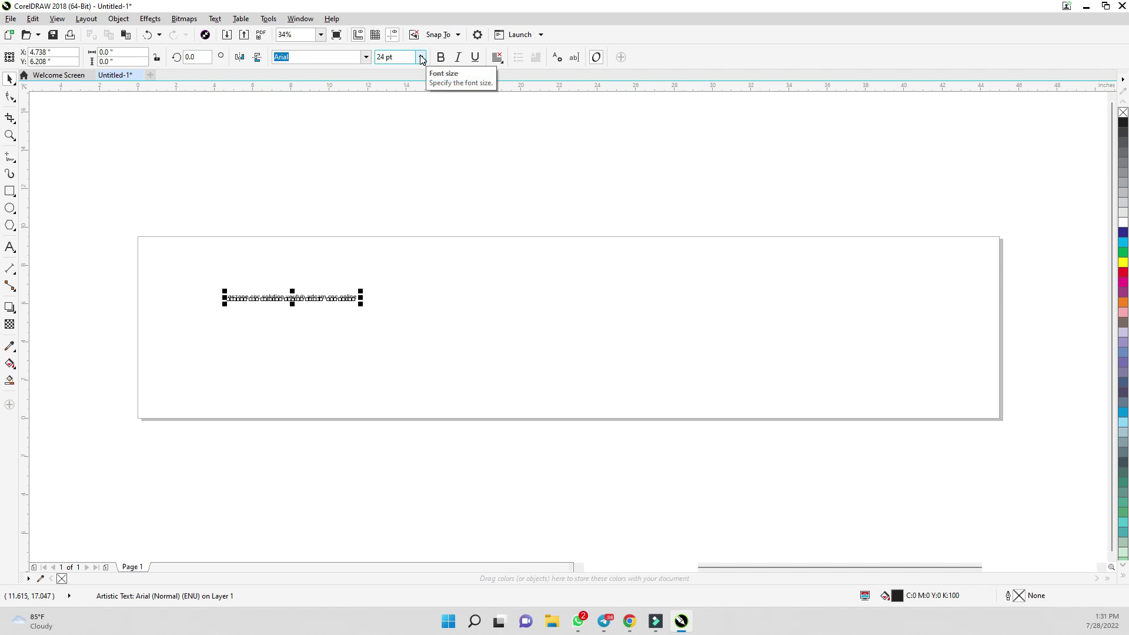
click(421, 58)
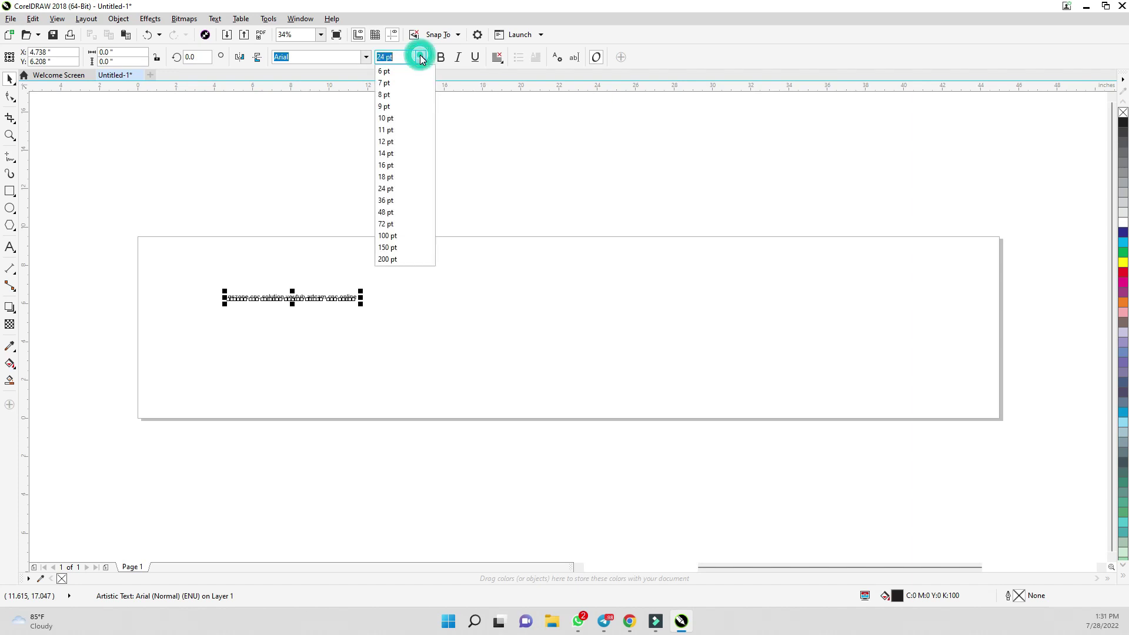
click(387, 241)
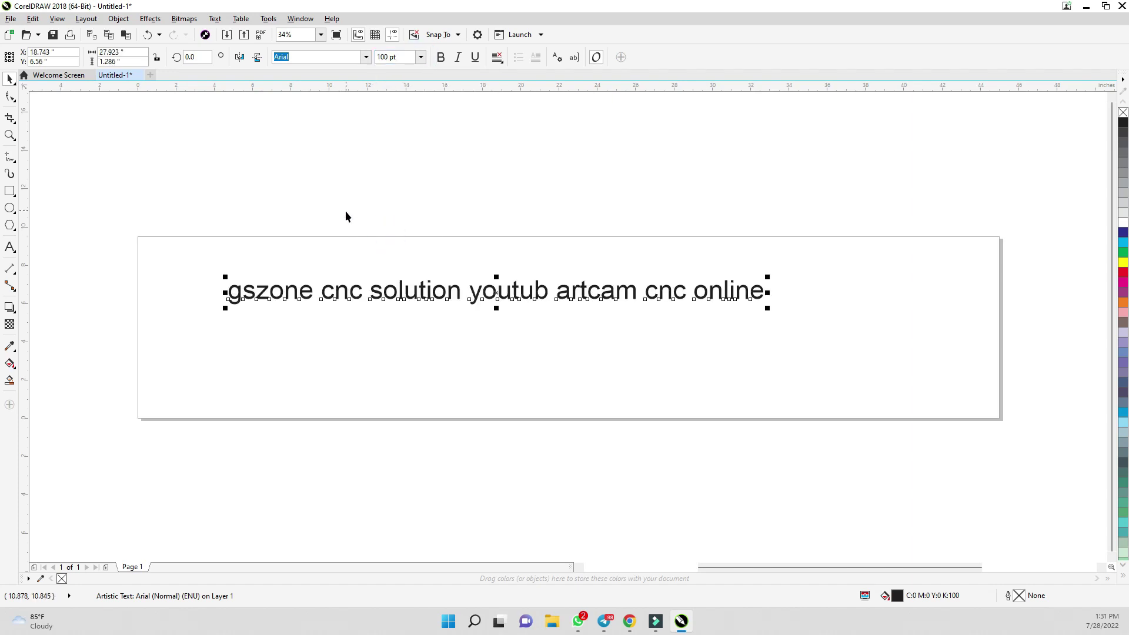
click(347, 189)
Try setting the text's height to 5 inches with its proportions unlocked, and undo the change.
click(371, 297)
click(127, 61)
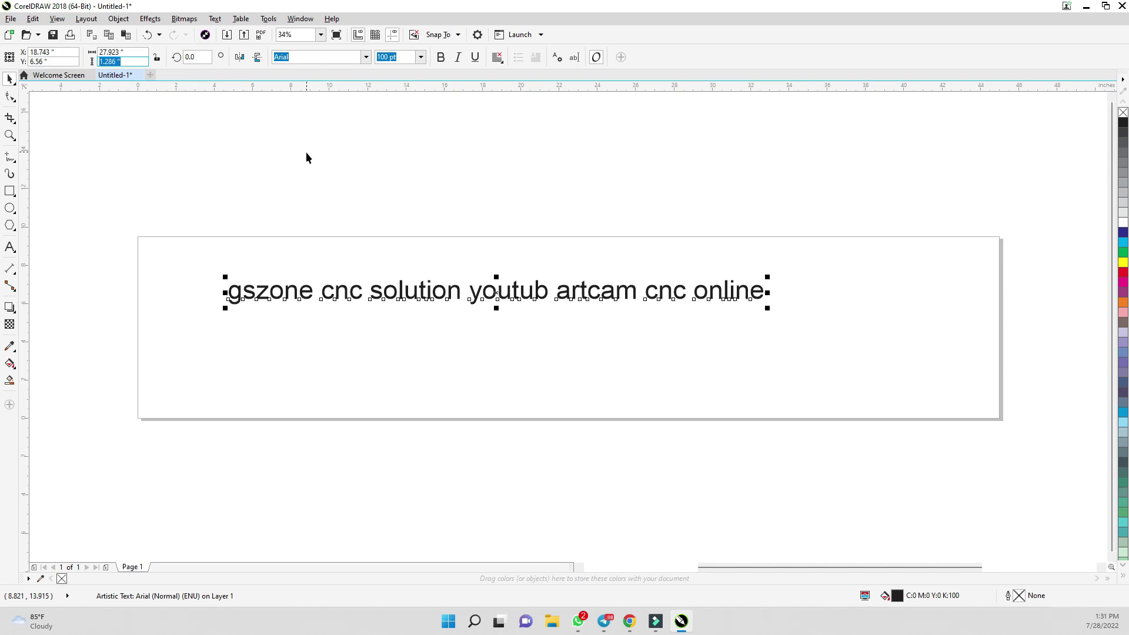
text(5)
key(Return)
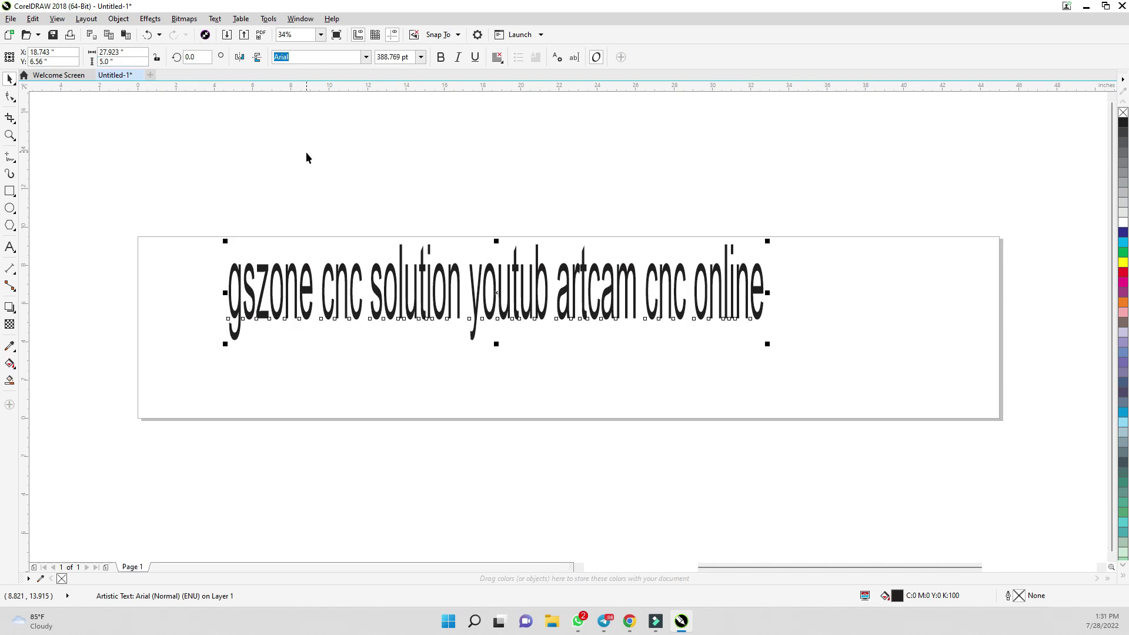
key(ctrl+z)
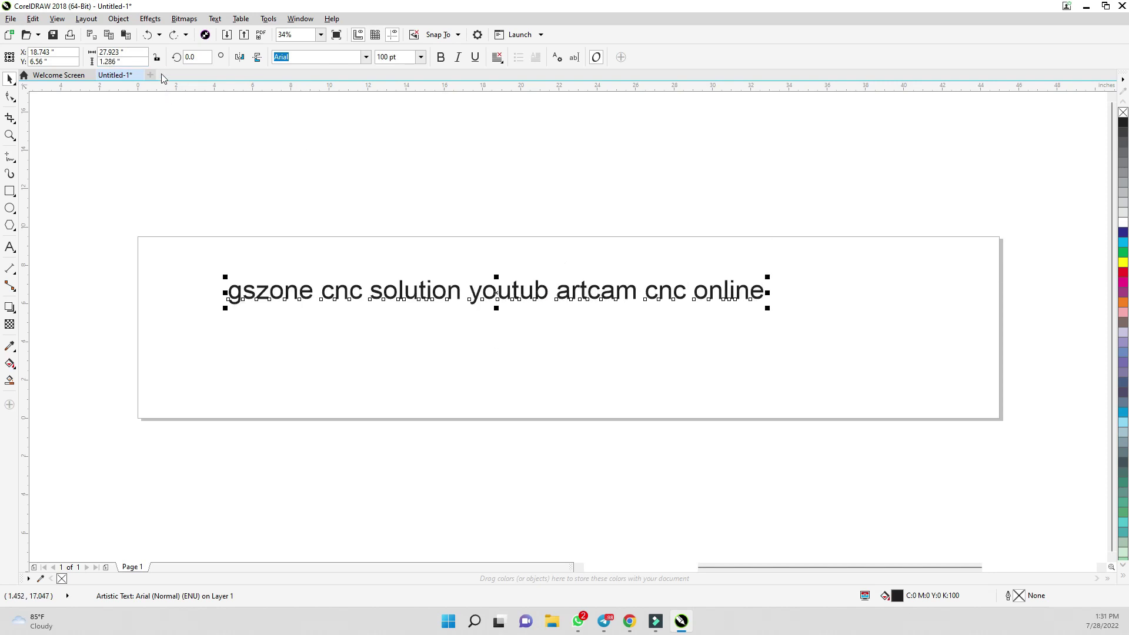
Lock the text's proportions and set its height to 5 inches.
click(156, 57)
double_click(117, 61)
text(5)
key(Return)
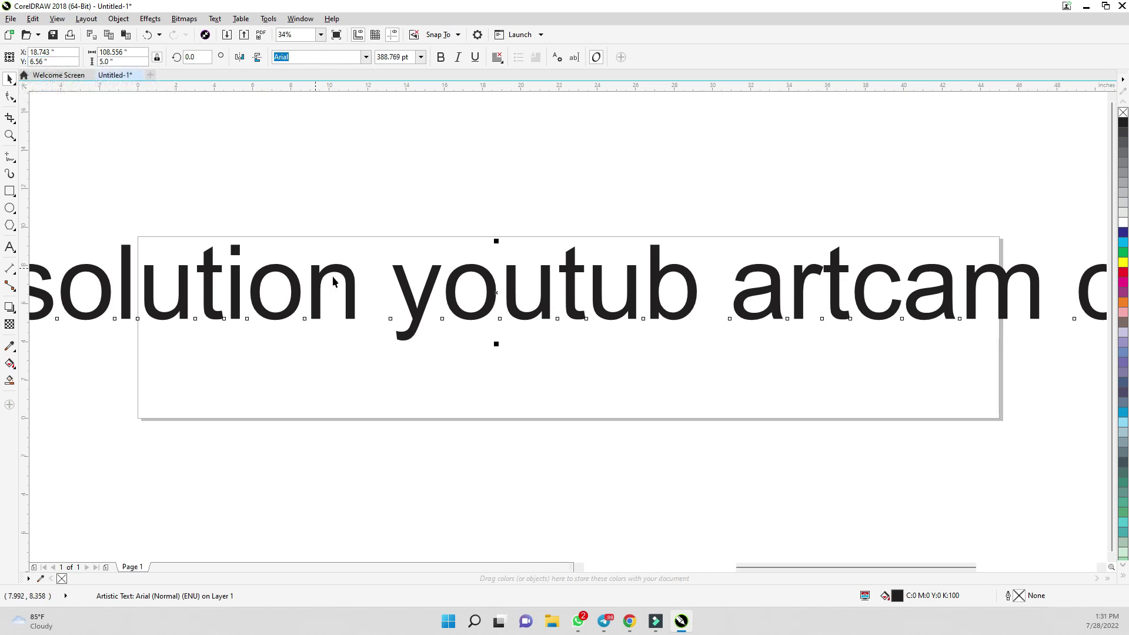
Change the font of the entire text line from "gszone" to "online" to Impact.
scroll(339, 282, down, 2)
scroll(338, 287, up, 1)
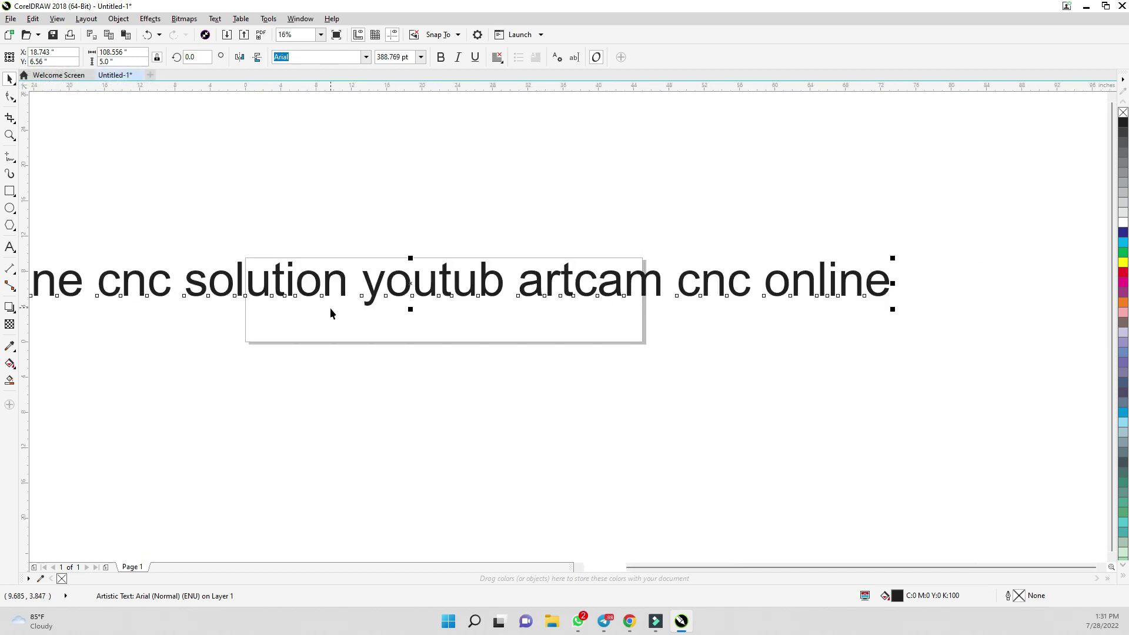
scroll(332, 310, down, 1)
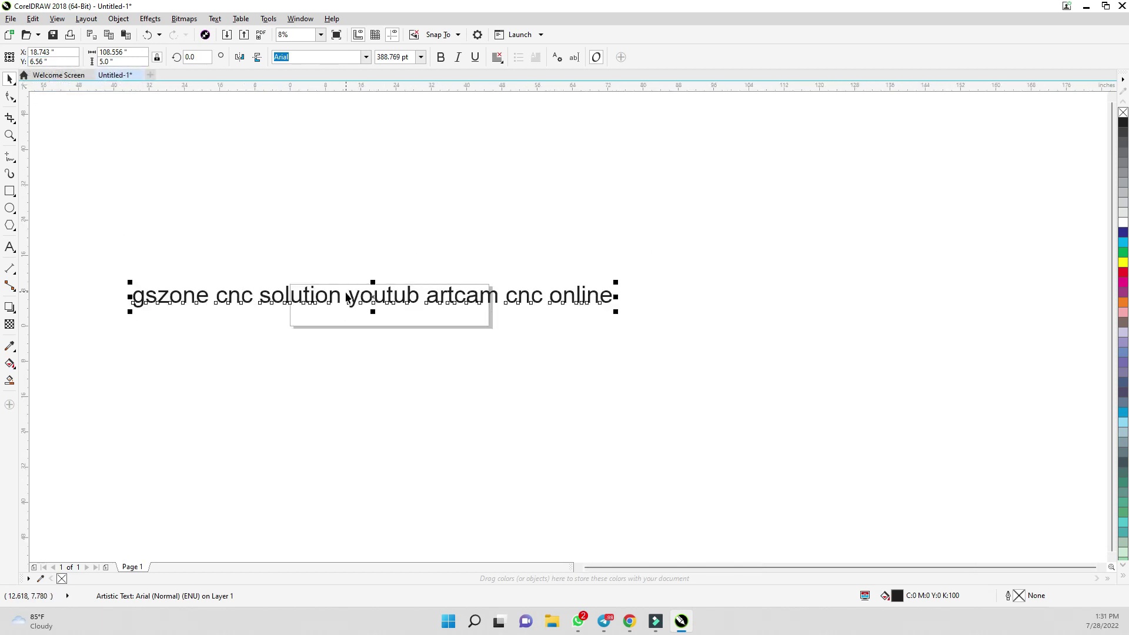
double_click(444, 303)
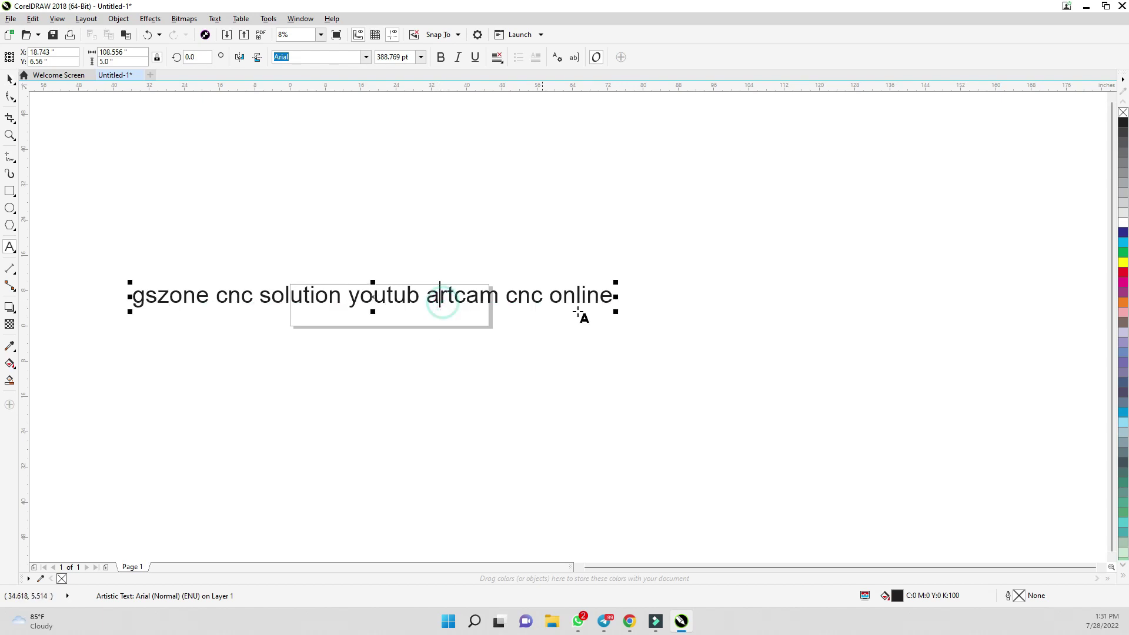
click(612, 296)
drag(613, 296, 83, 287)
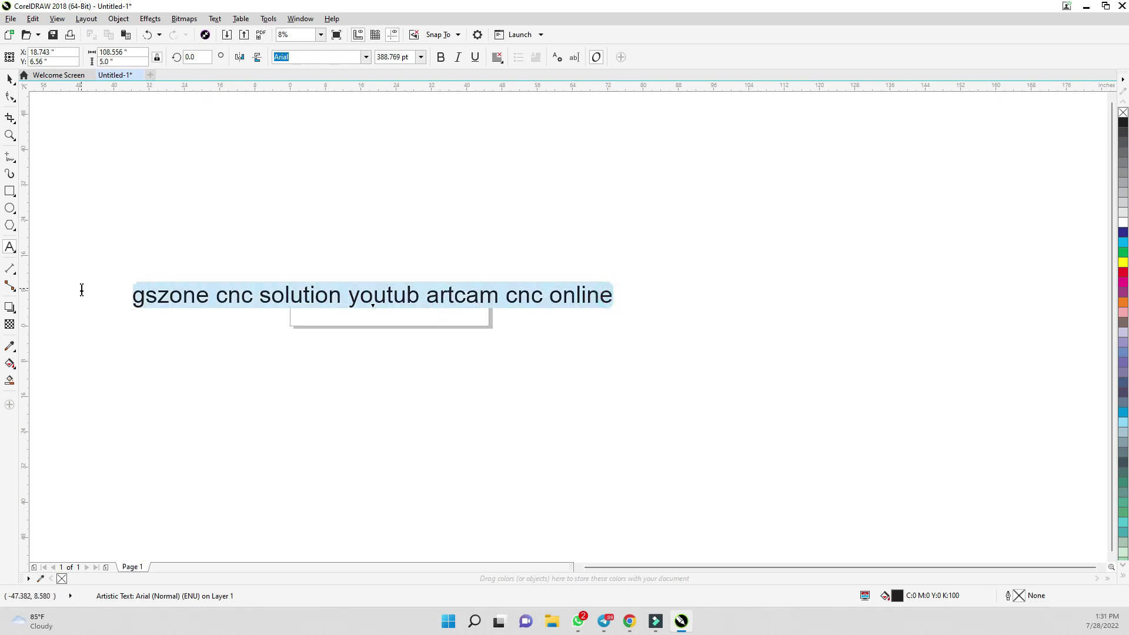
click(365, 56)
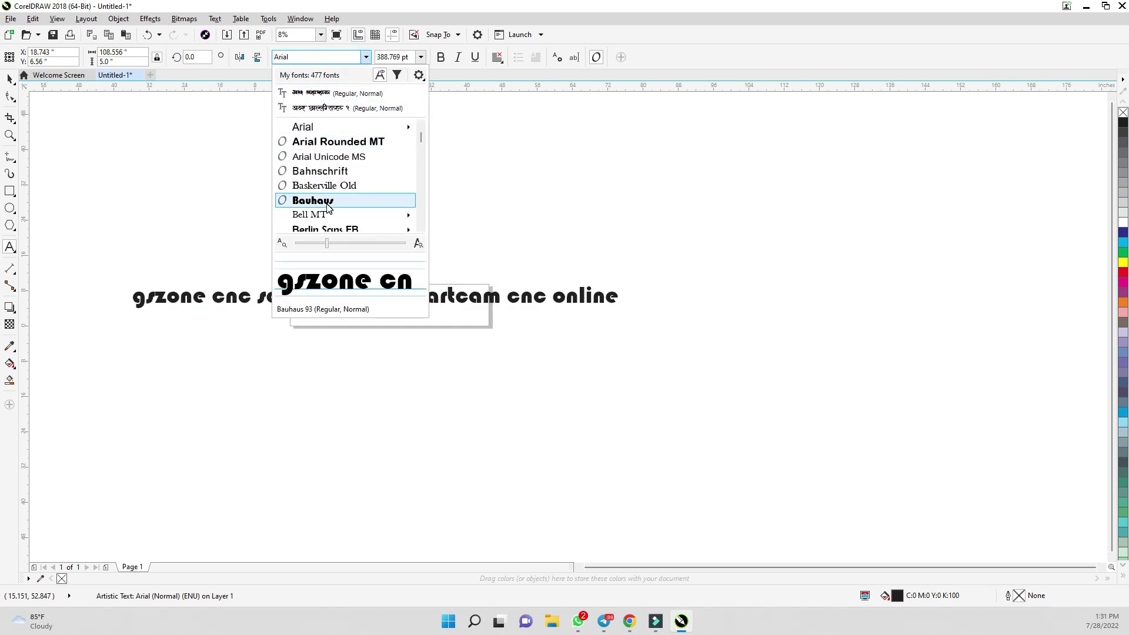
scroll(334, 197, down, 1)
scroll(341, 188, down, 4)
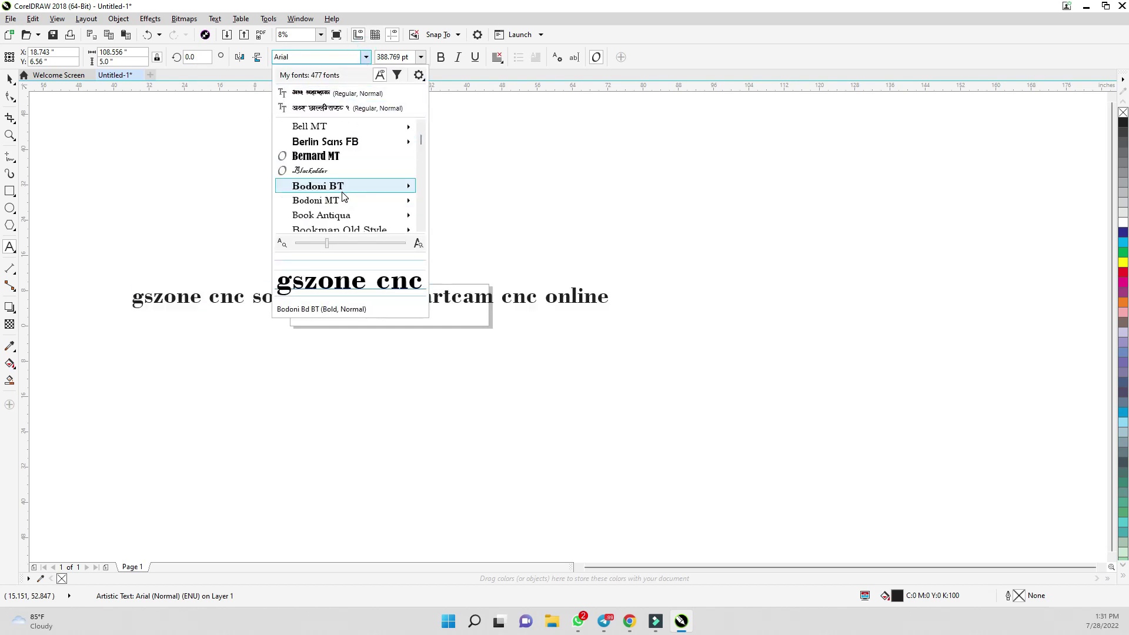
scroll(343, 196, down, 5)
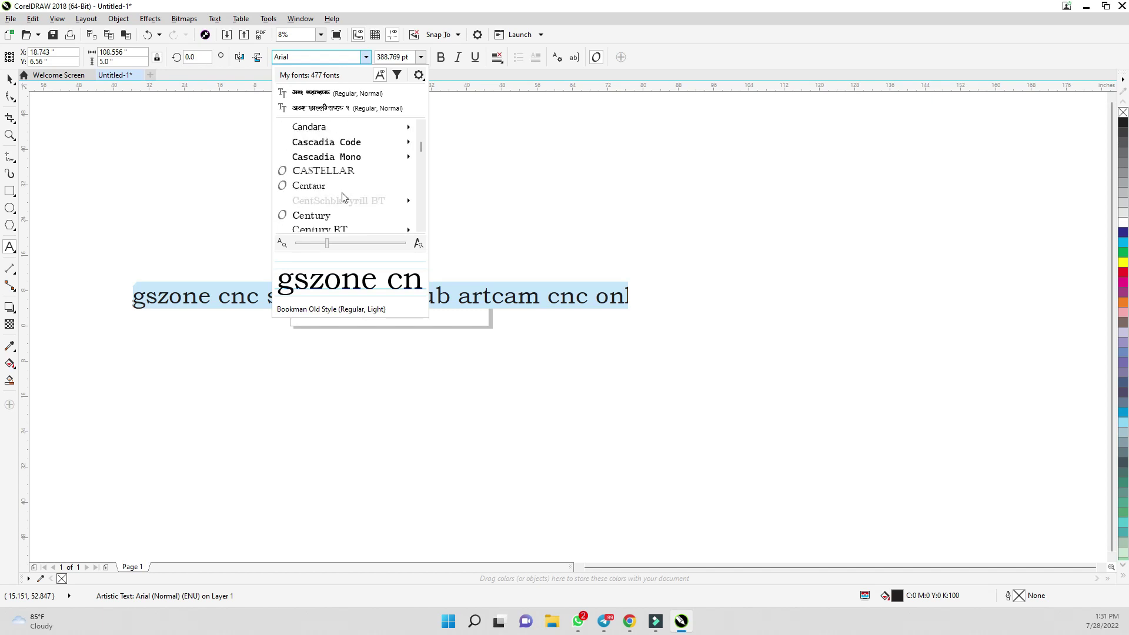
scroll(342, 194, down, 5)
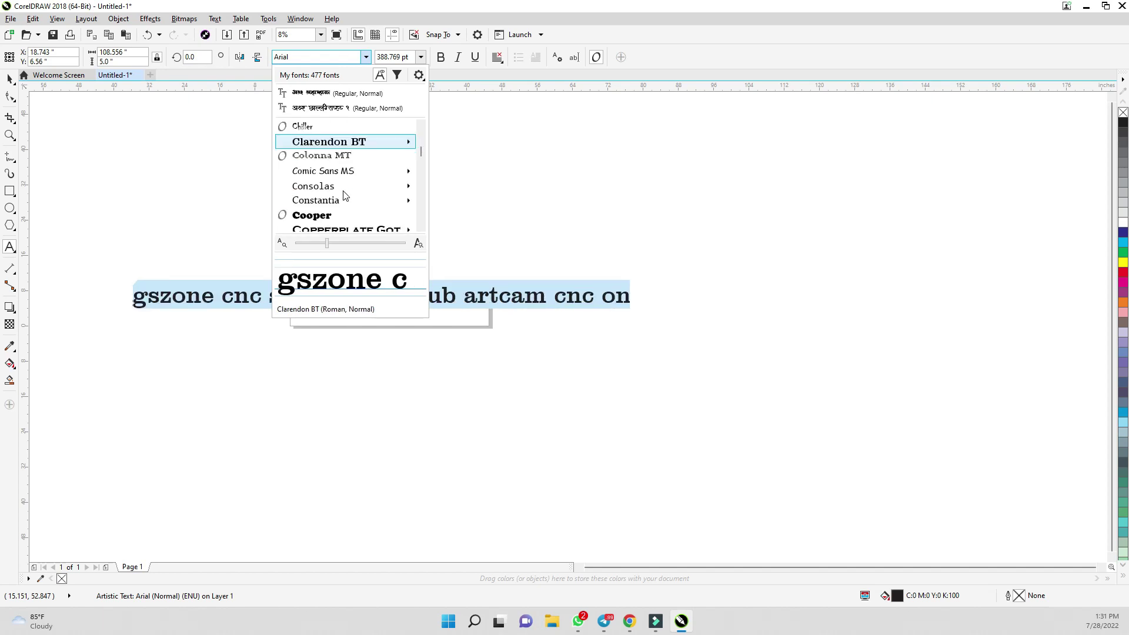
scroll(344, 195, down, 5)
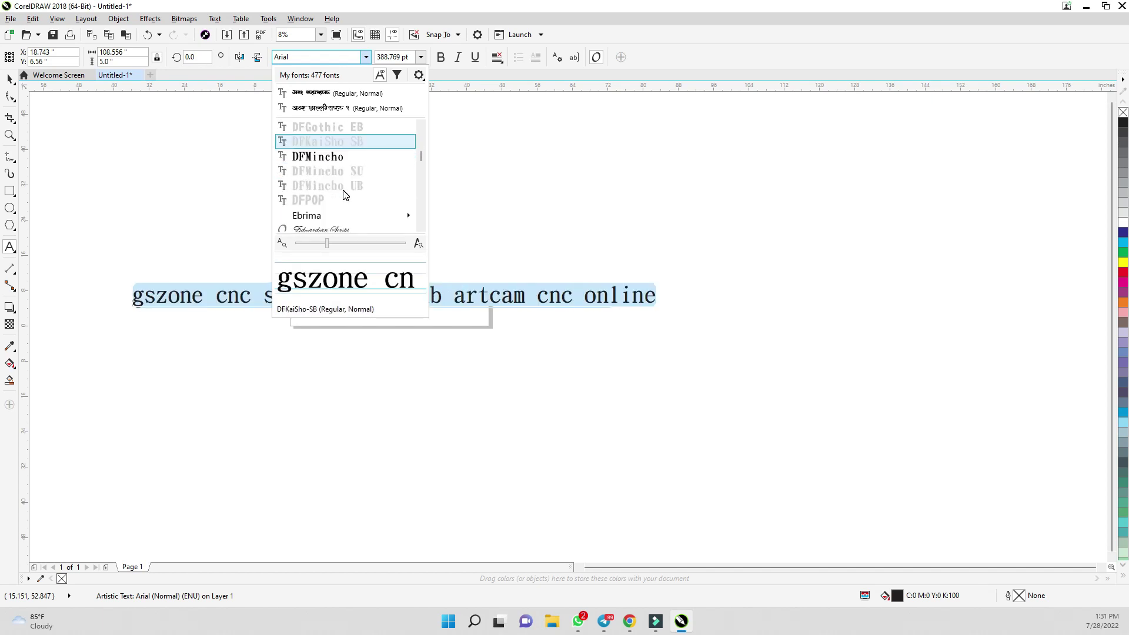
scroll(344, 195, down, 5)
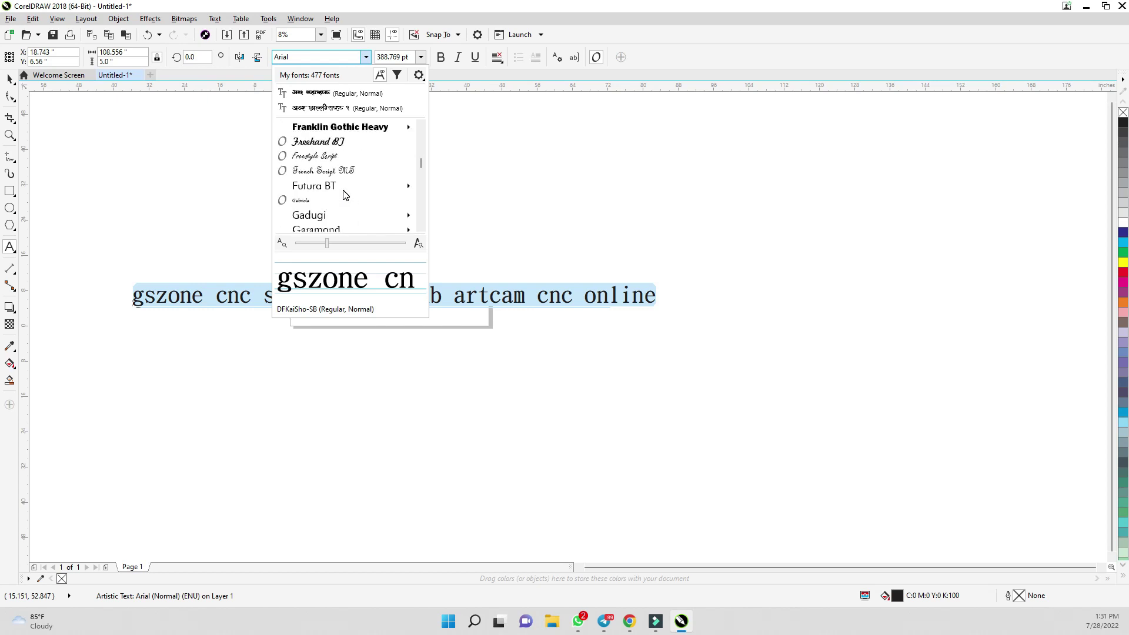
scroll(343, 196, down, 5)
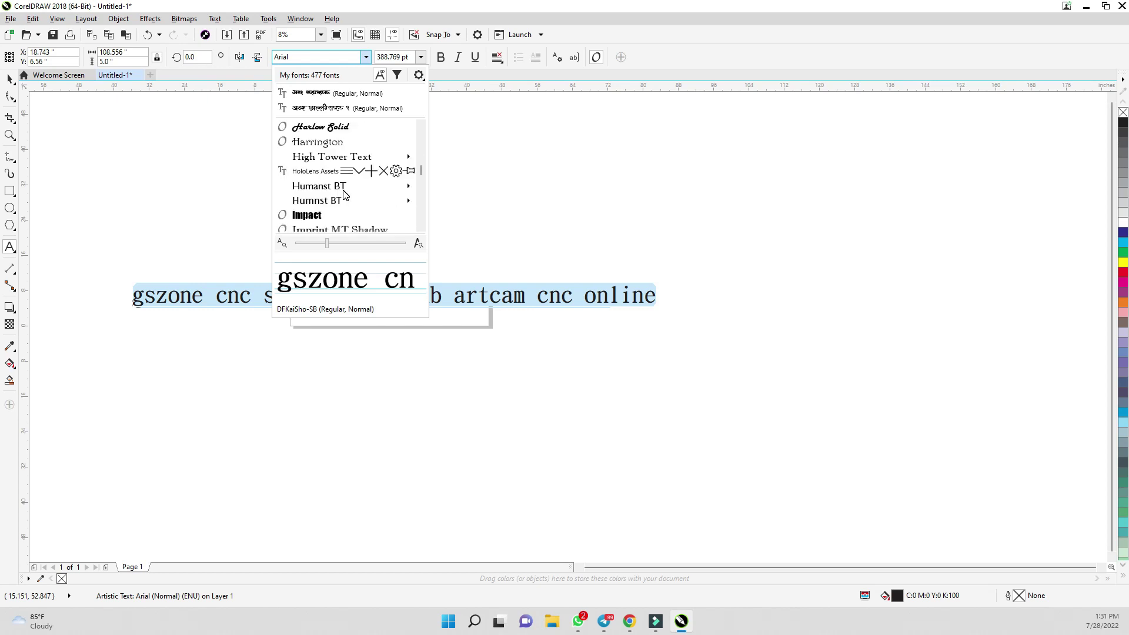
click(306, 171)
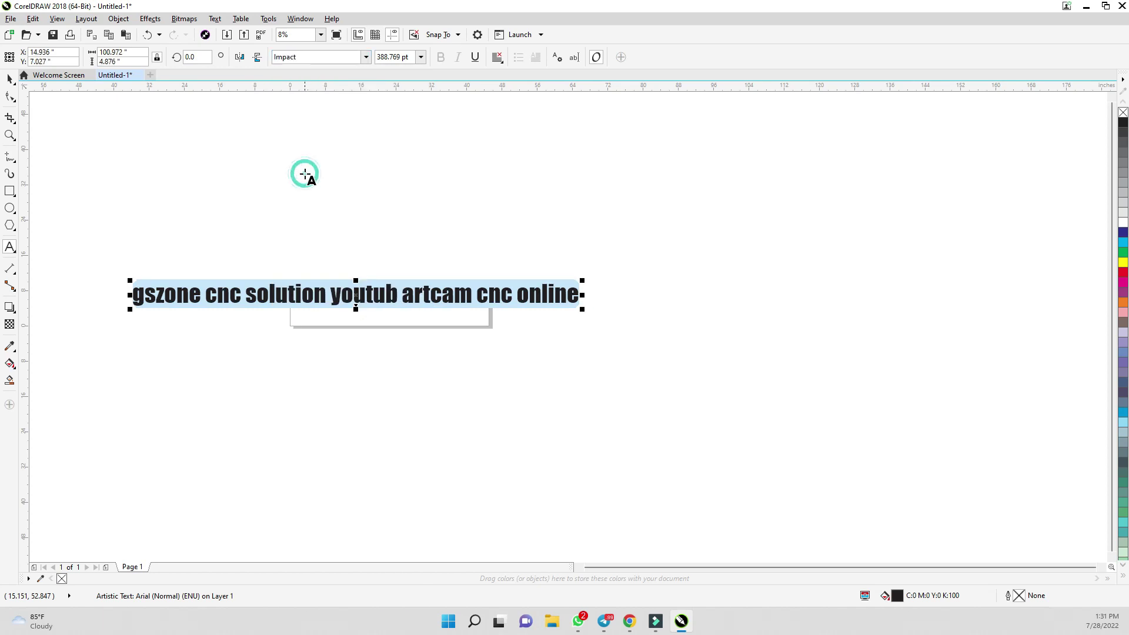
click(600, 275)
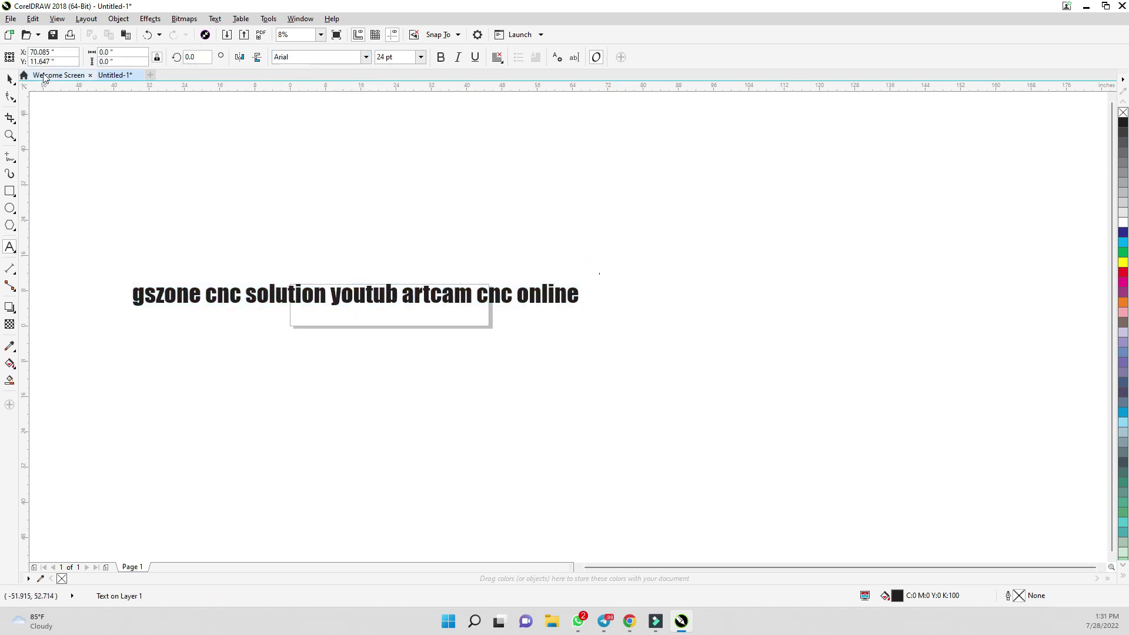
click(10, 78)
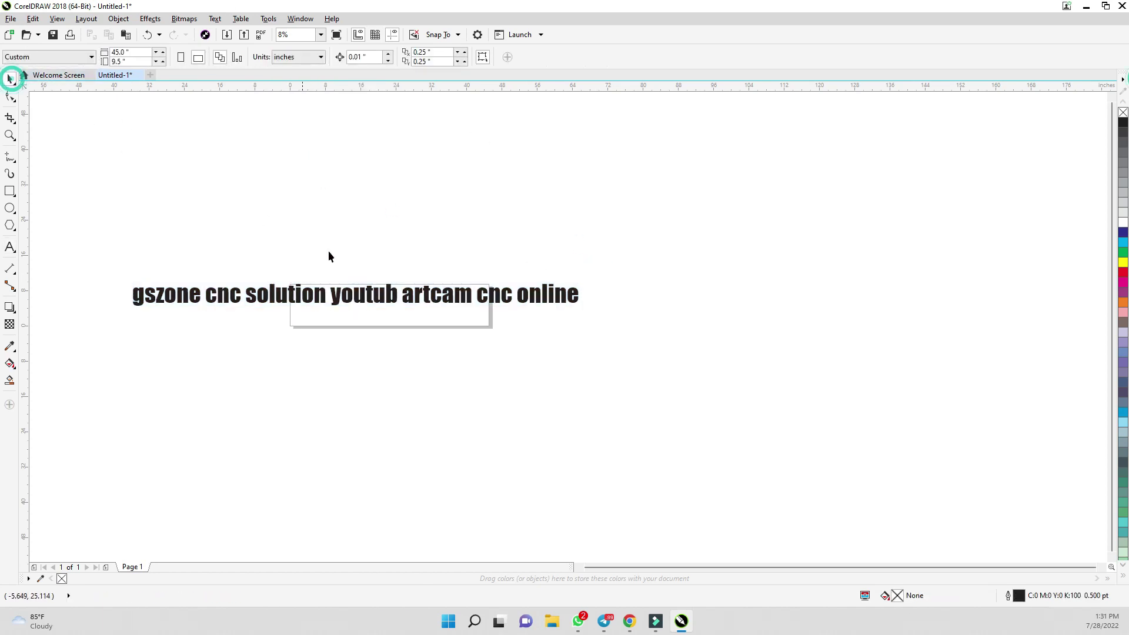
Break the text onto a second line before "artcam" and move the two-line text block above the page.
double_click(452, 296)
click(402, 295)
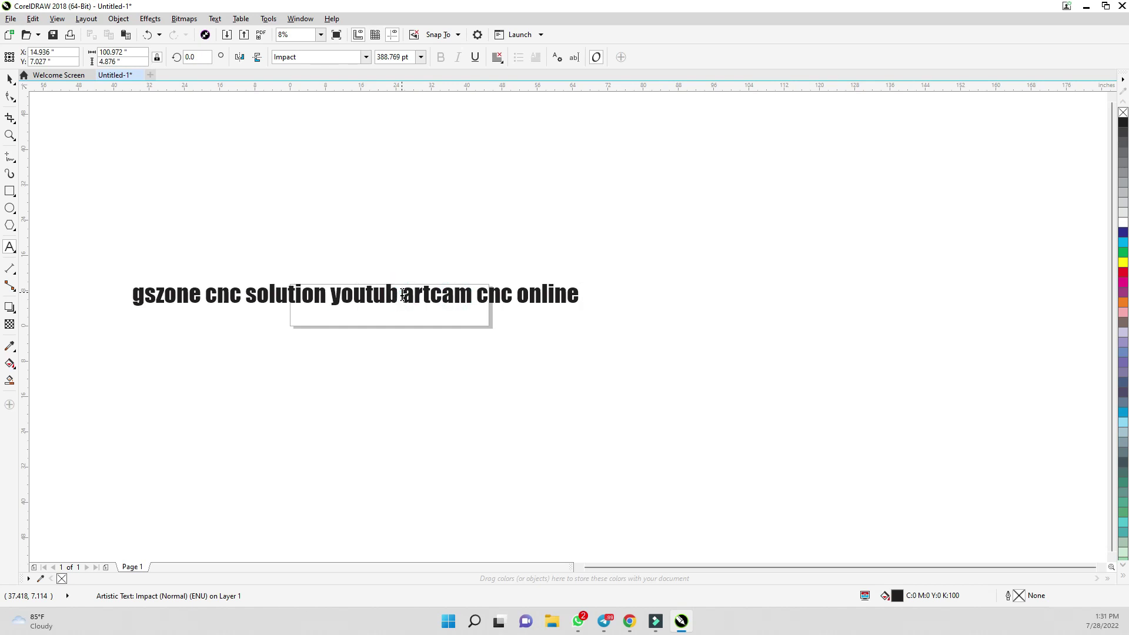
key(Return)
click(10, 78)
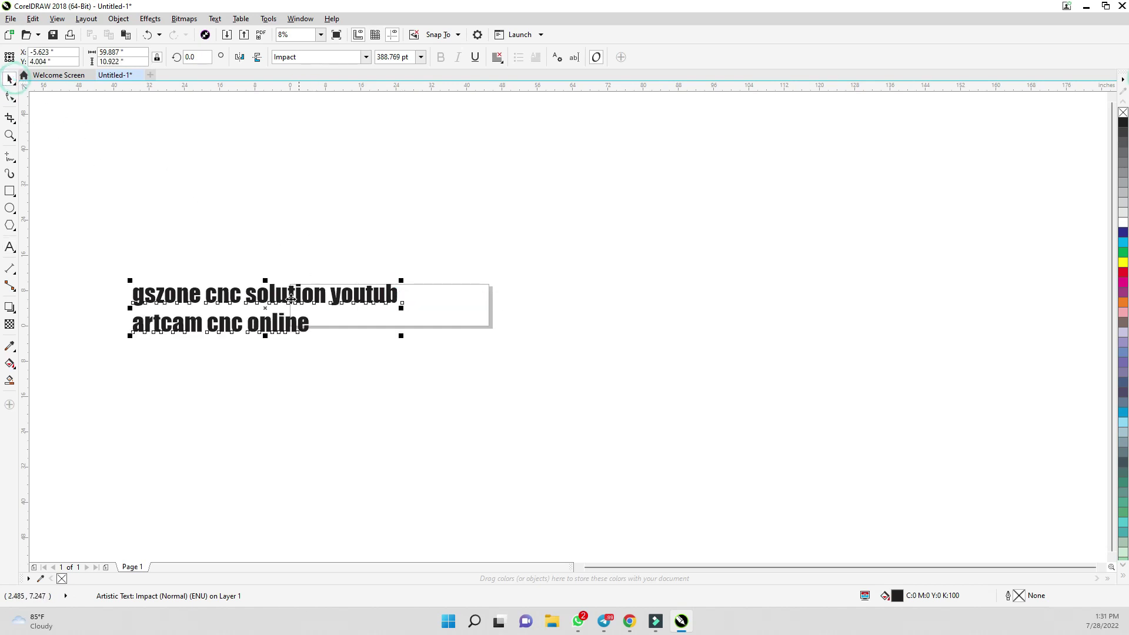
drag(271, 301, 378, 207)
click(559, 231)
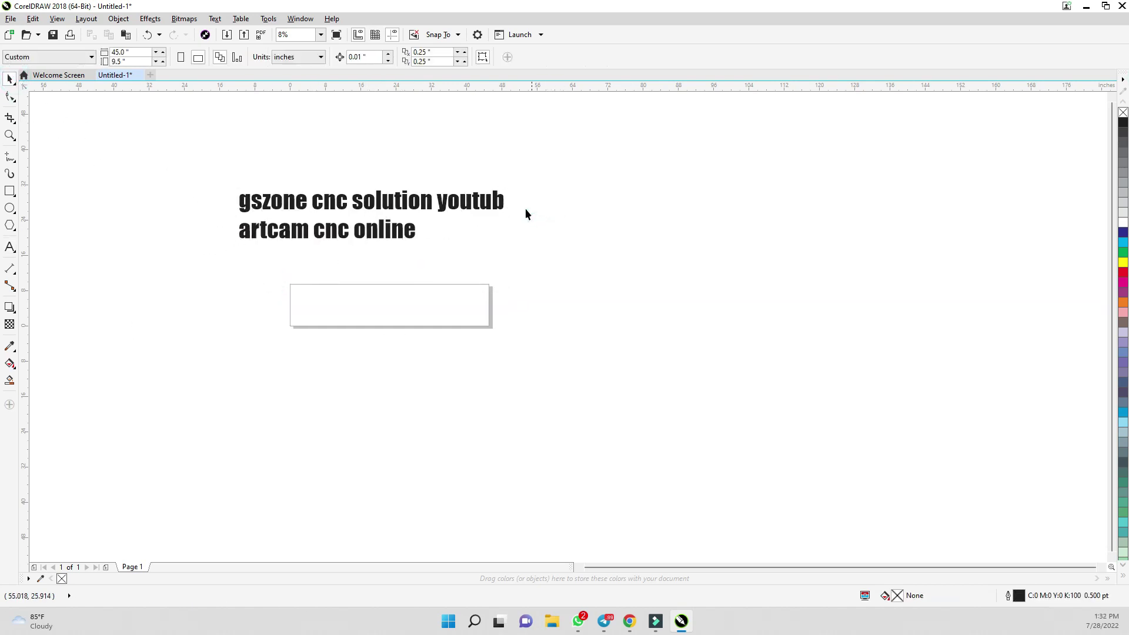
Remove the fill from the two-line Impact text and give its letters a black hairline outline.
scroll(393, 181, up, 2)
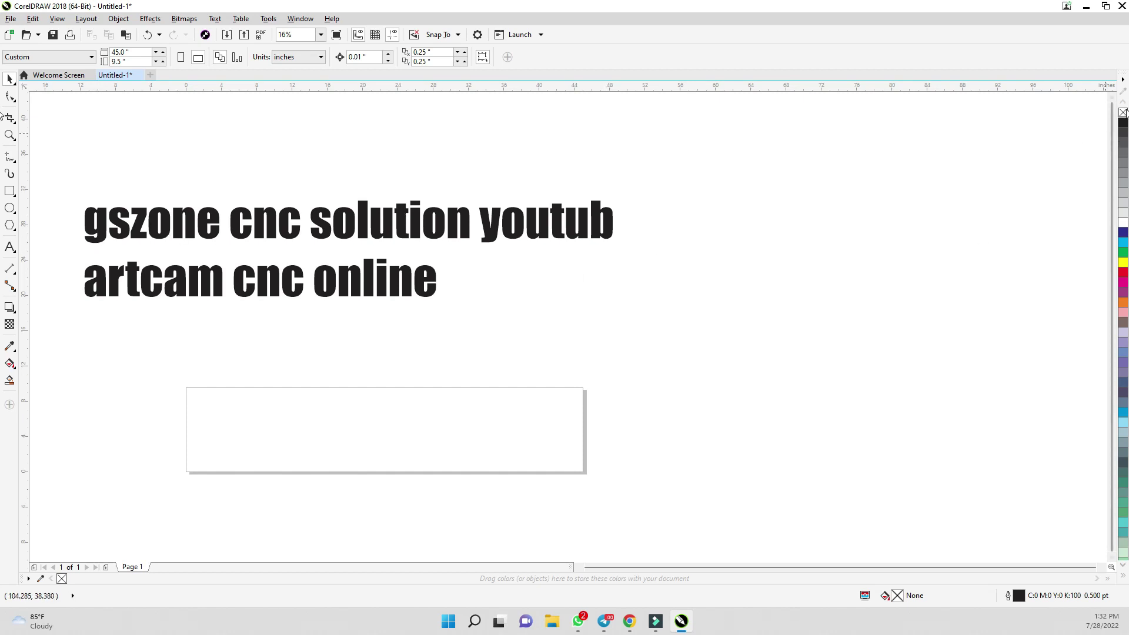
click(1123, 112)
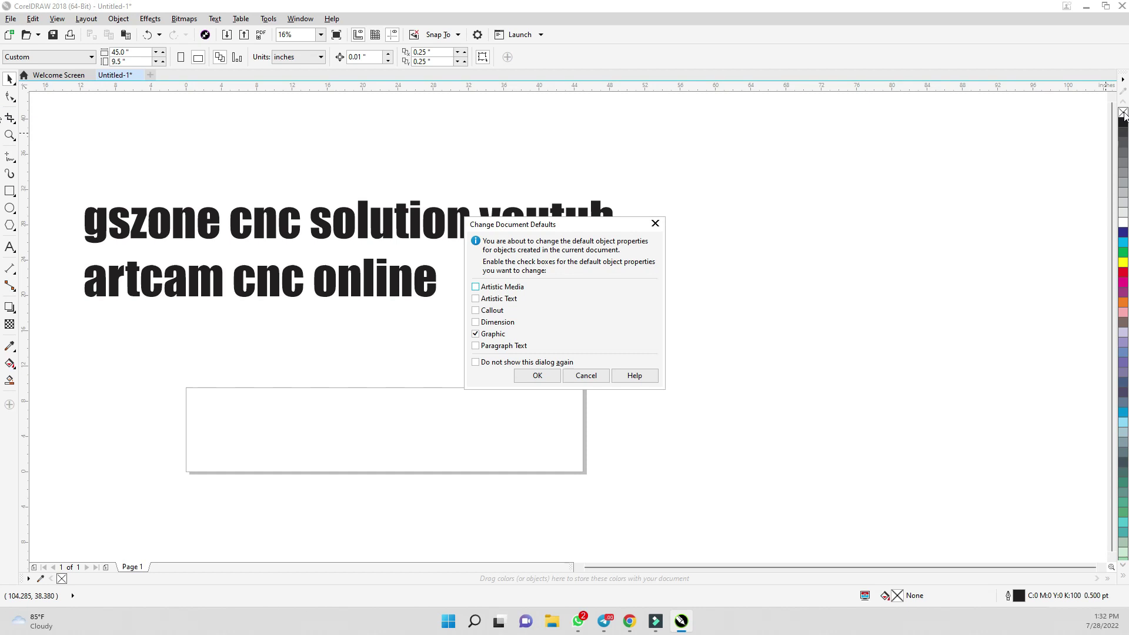
click(654, 223)
click(501, 223)
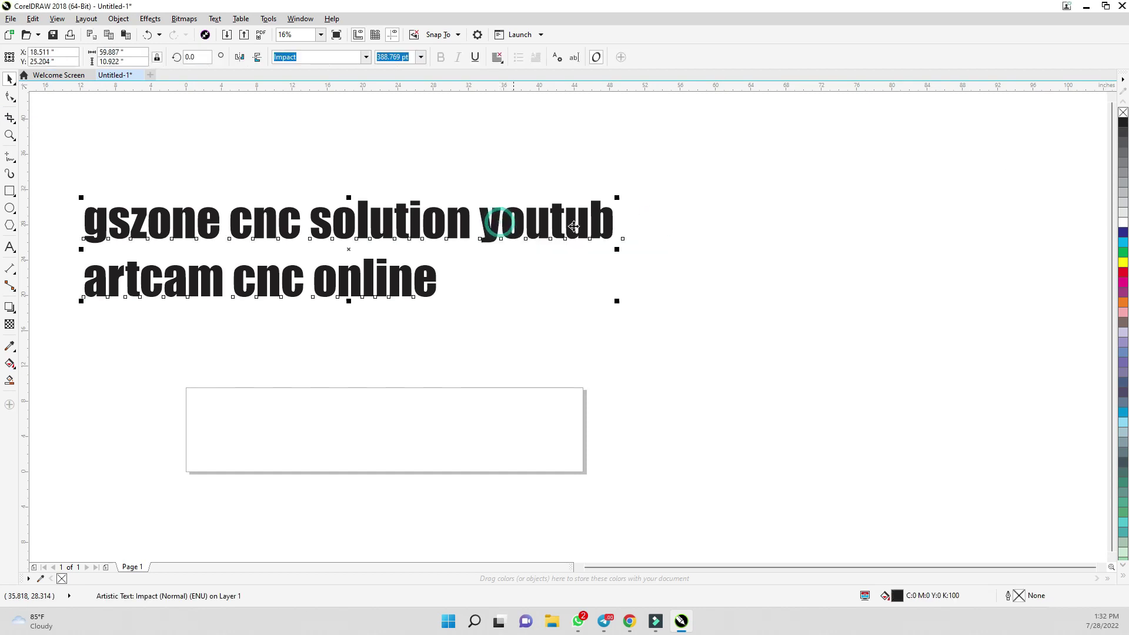
click(1123, 112)
right_click(1123, 123)
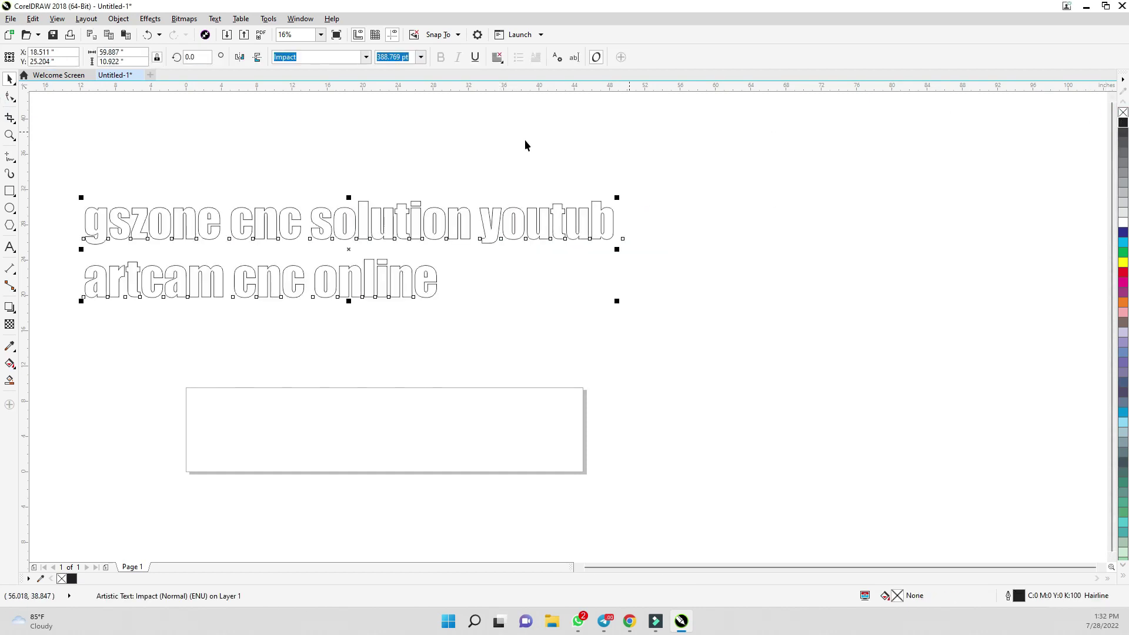
Duplicate the outlined two-line text block twice, stacking the copies beneath one another.
drag(69, 172, 662, 366)
click(530, 304)
click(172, 224)
drag(172, 224, 118, 359)
click(114, 303)
click(118, 217)
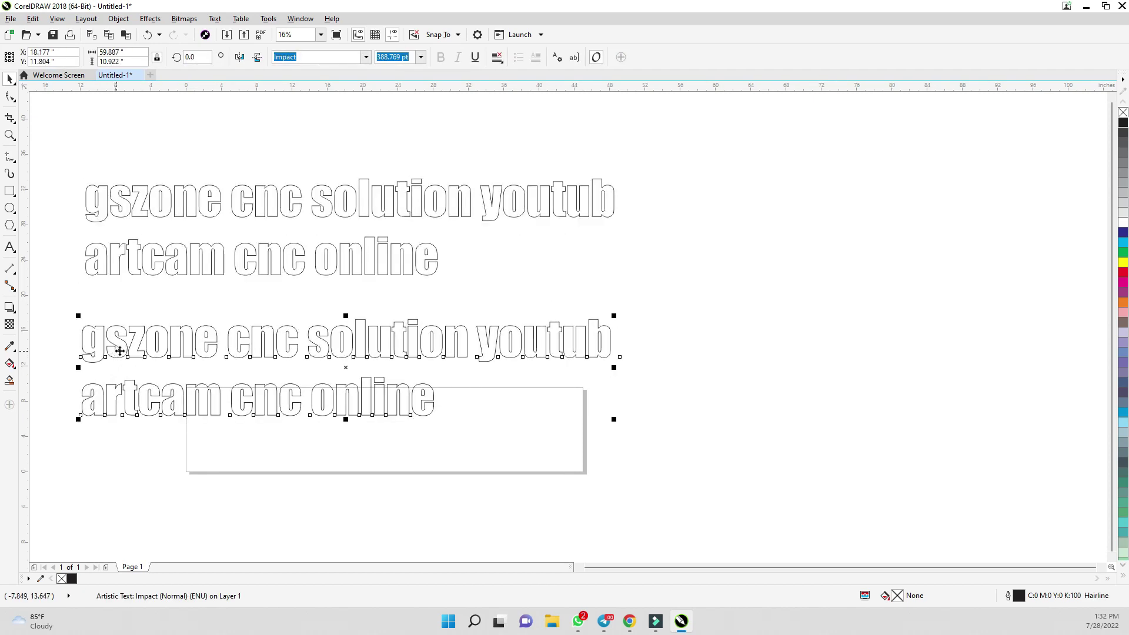
click(551, 245)
scroll(485, 260, down, 2)
drag(549, 194, 192, 369)
drag(325, 297, 307, 353)
click(659, 328)
Export only the three selected text blocks to the desktop as AutoCAD DXF "Untitled-1", with text as curves and units in inches.
drag(620, 192, 165, 432)
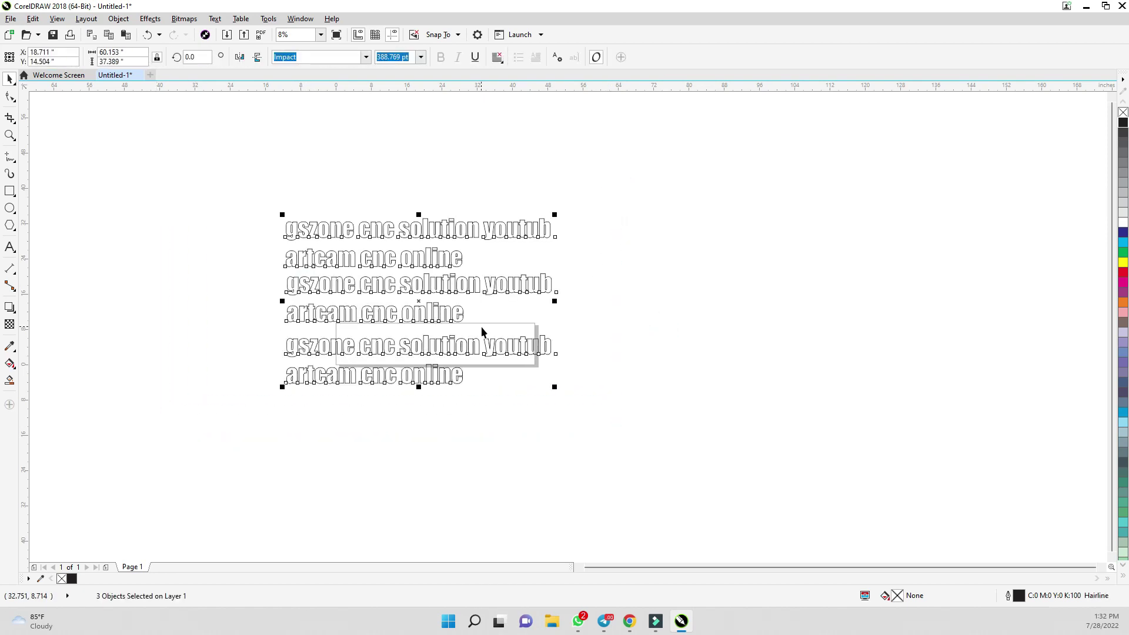
scroll(474, 283, up, 2)
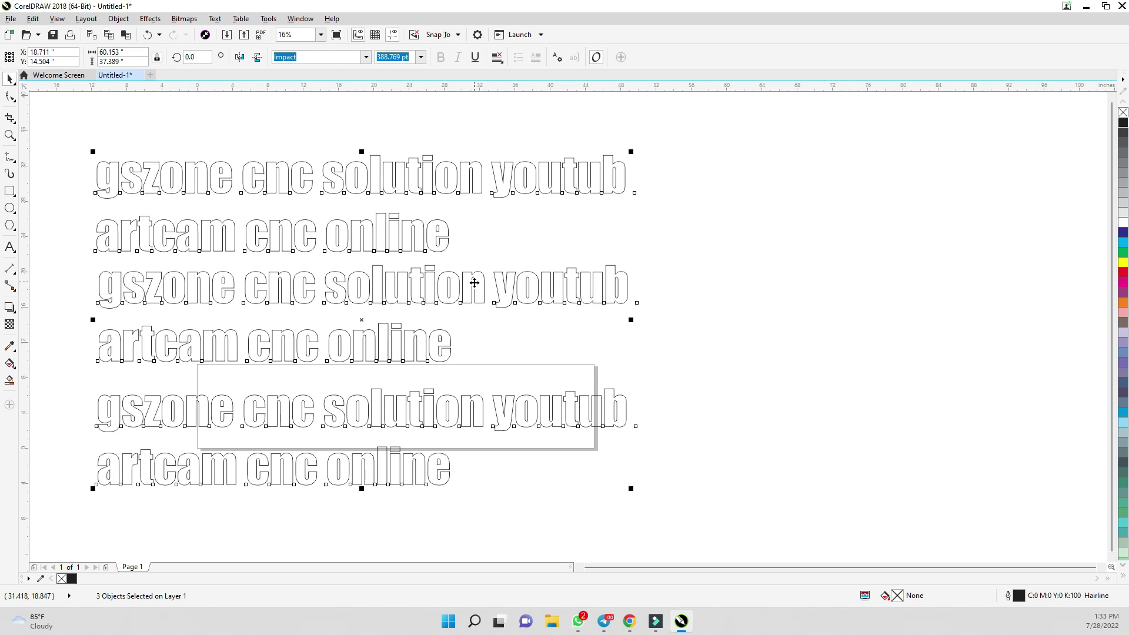
click(243, 34)
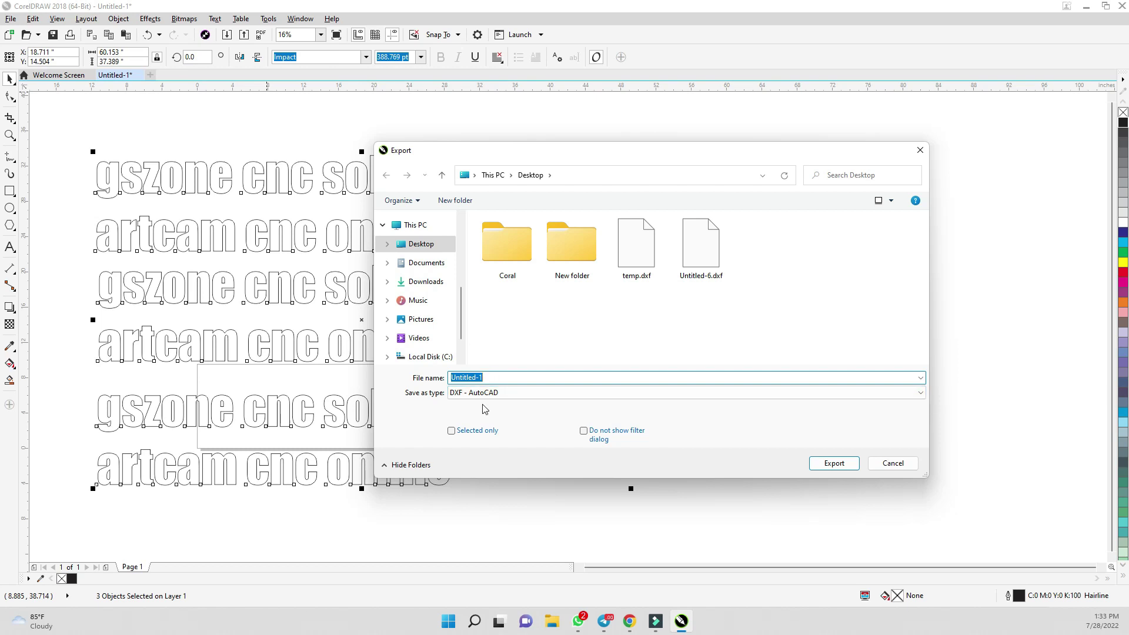
click(482, 436)
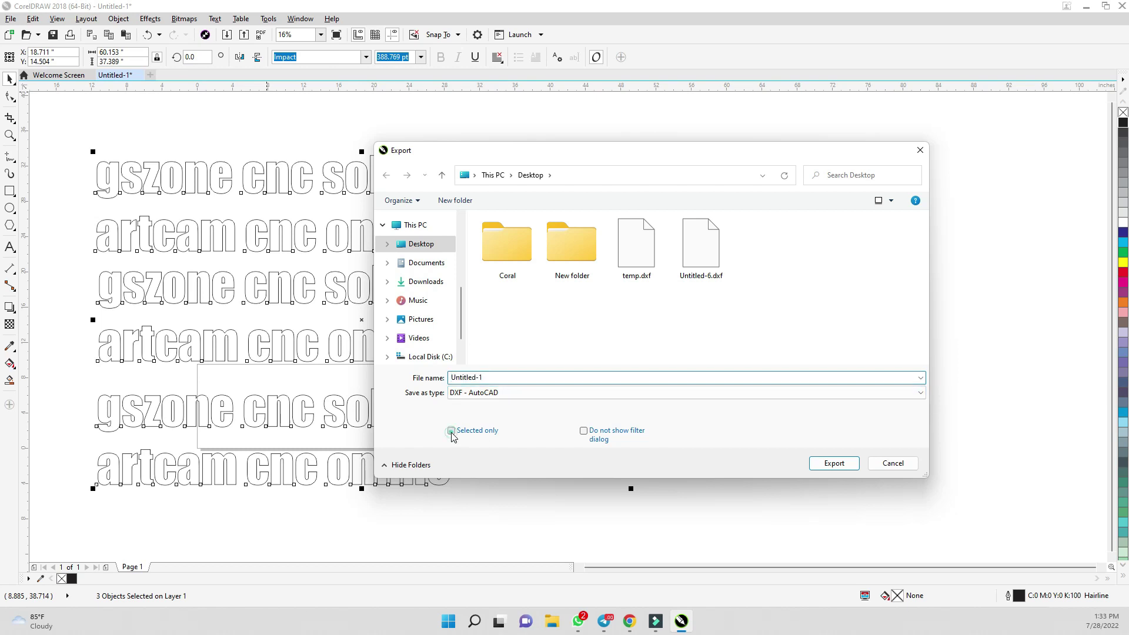
click(842, 465)
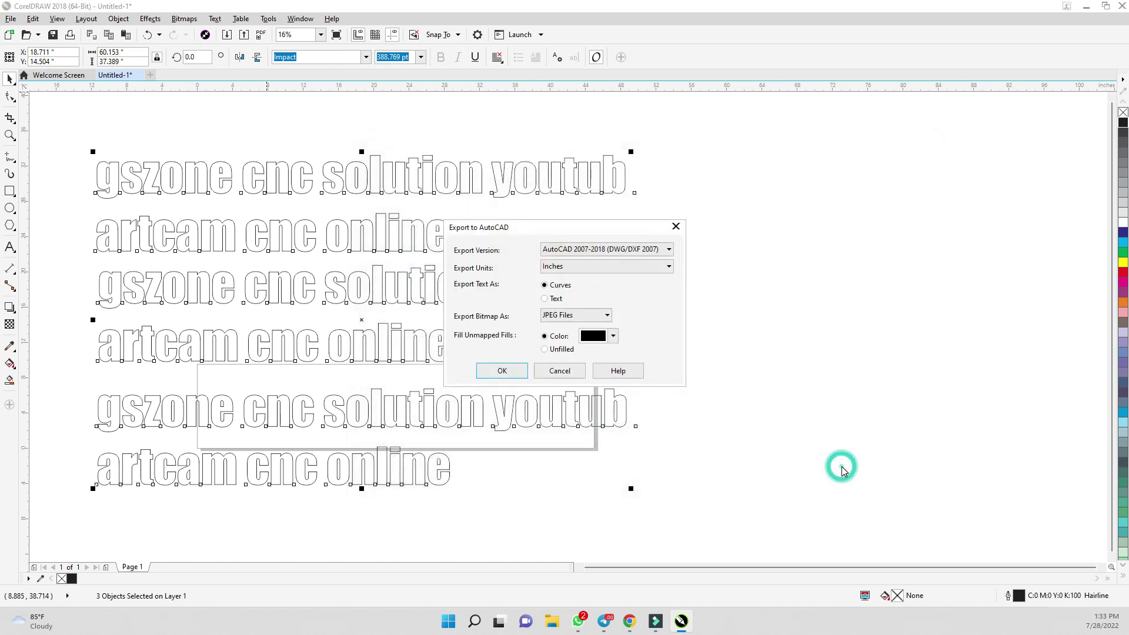
click(500, 372)
click(714, 312)
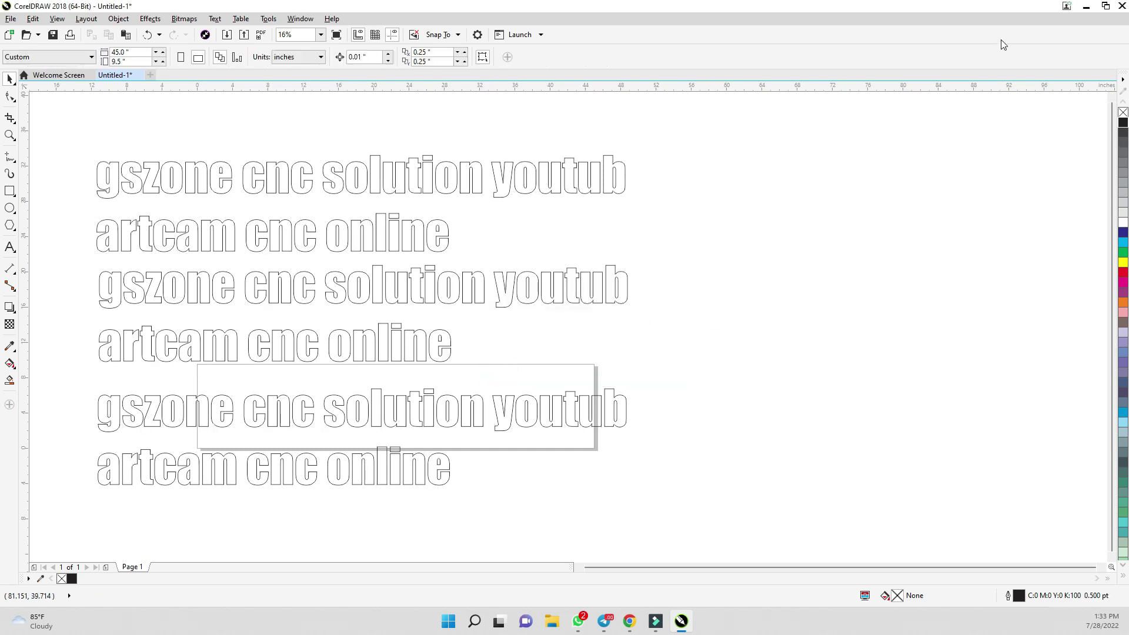
Switch to ArtCAM and create a new model 48 inches wide and 96 inches high.
click(1086, 7)
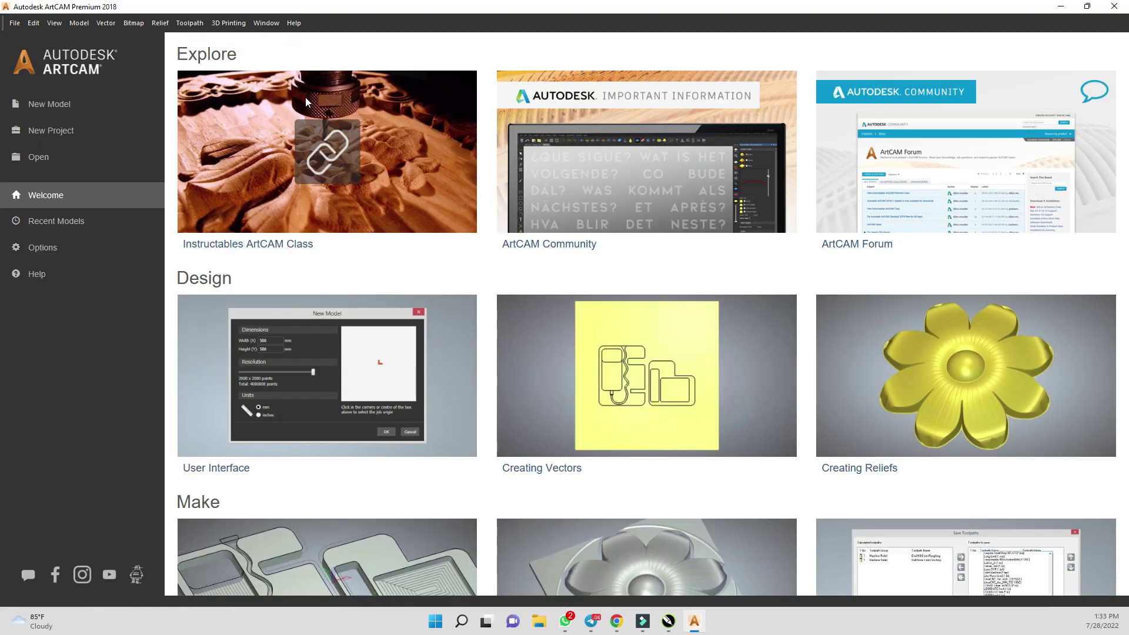
click(91, 105)
click(456, 366)
double_click(475, 261)
text(96)
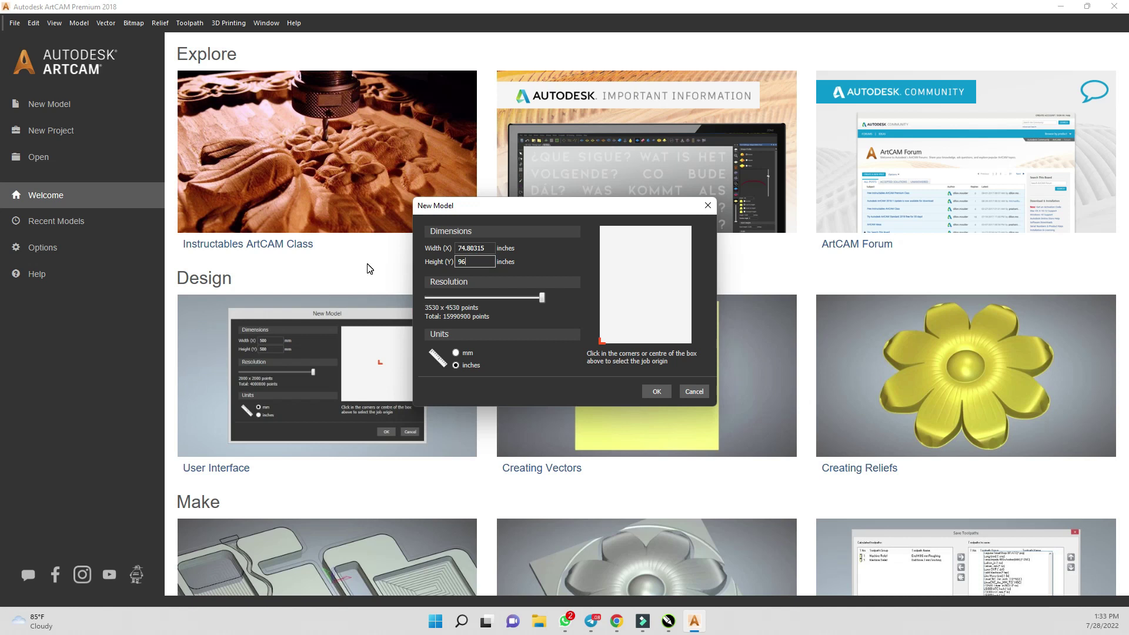
double_click(488, 248)
text(48)
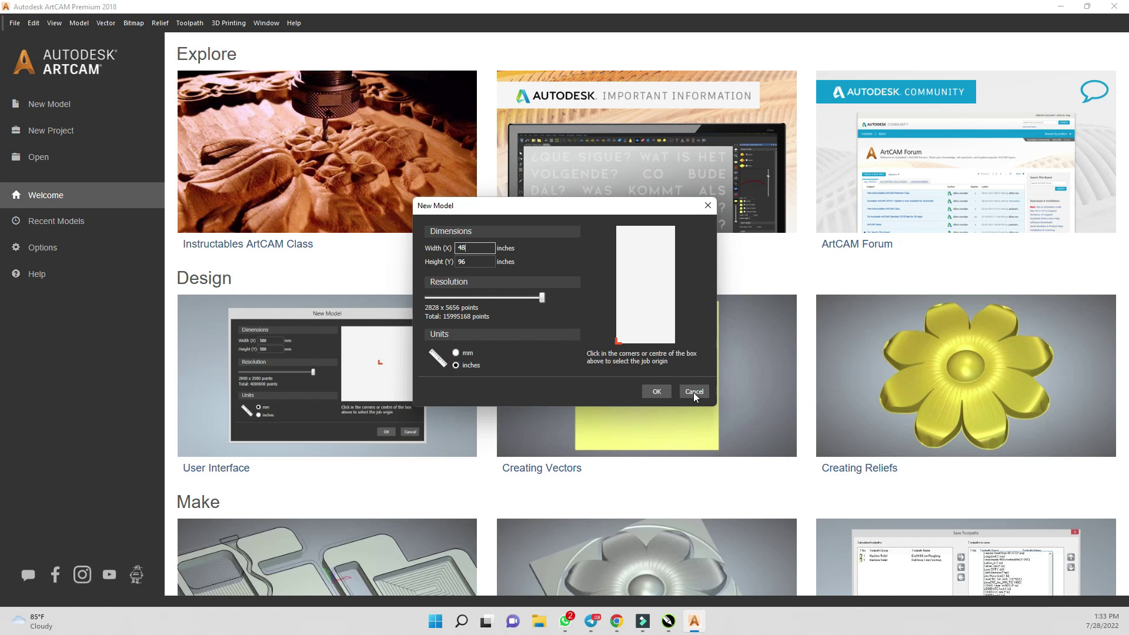
click(644, 396)
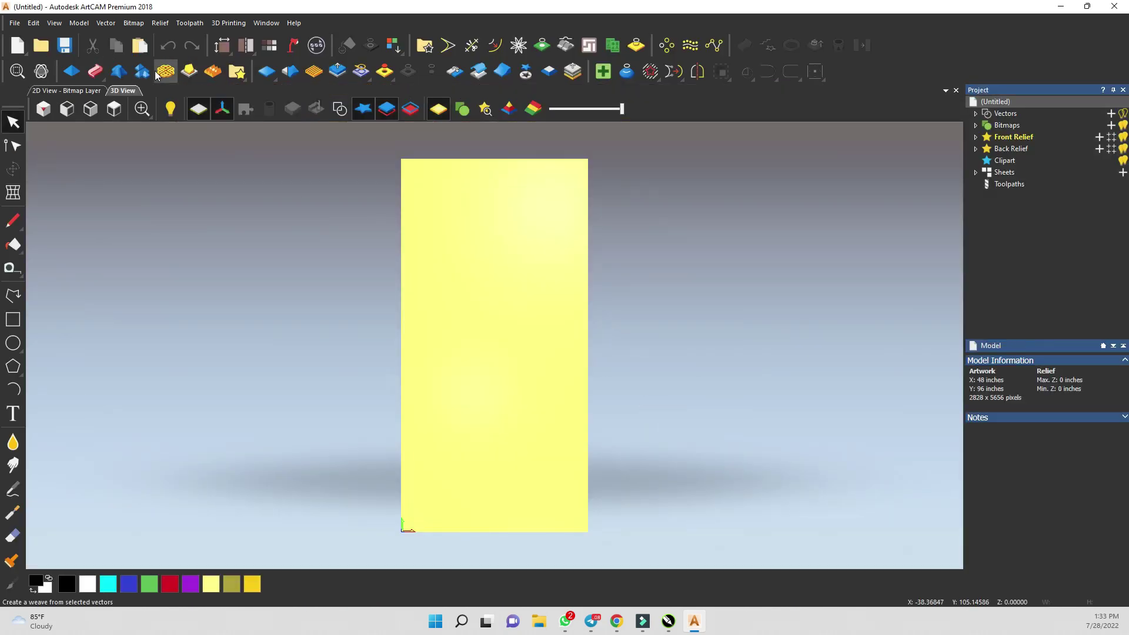
Show the model in 2D and import the vectors from Untitled-1.dxf, centred in the model with mm as the file units.
click(66, 91)
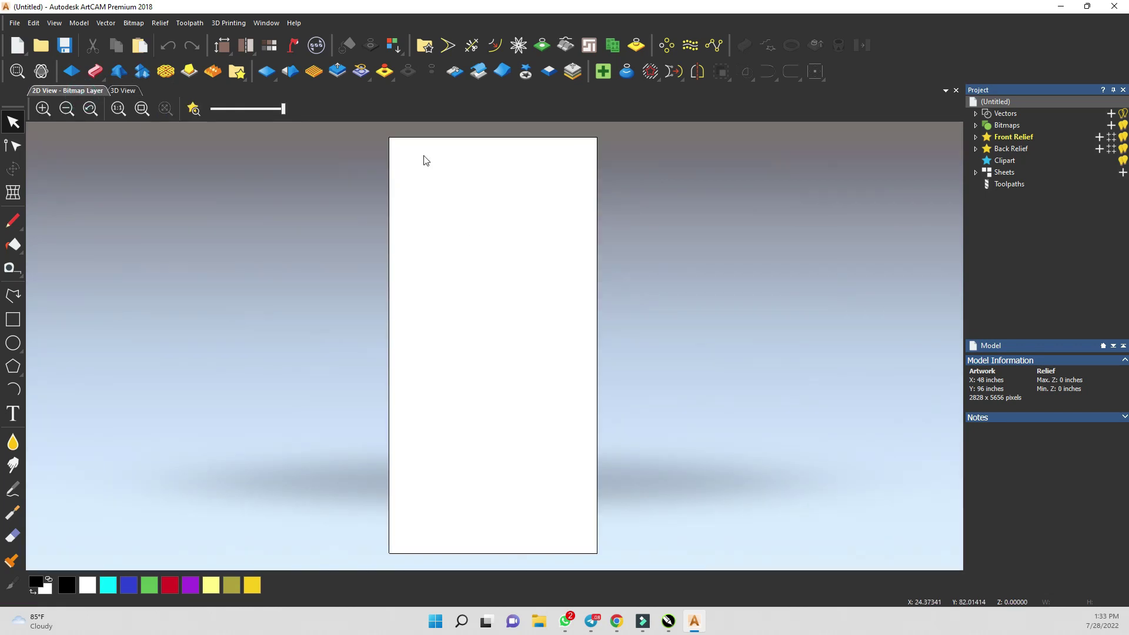
click(106, 23)
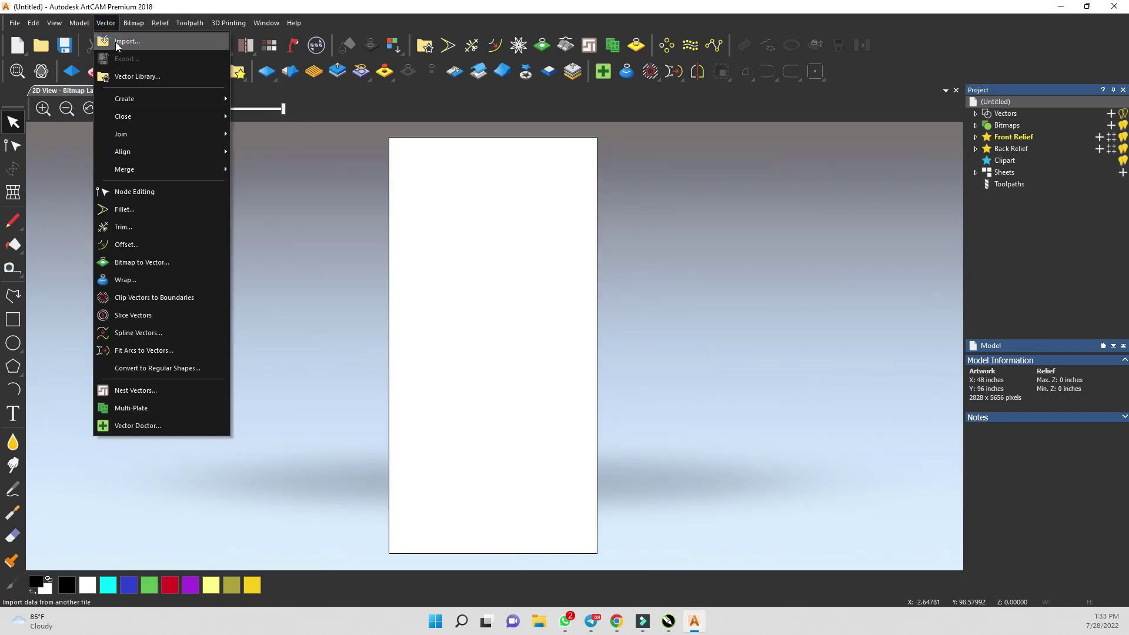
click(116, 41)
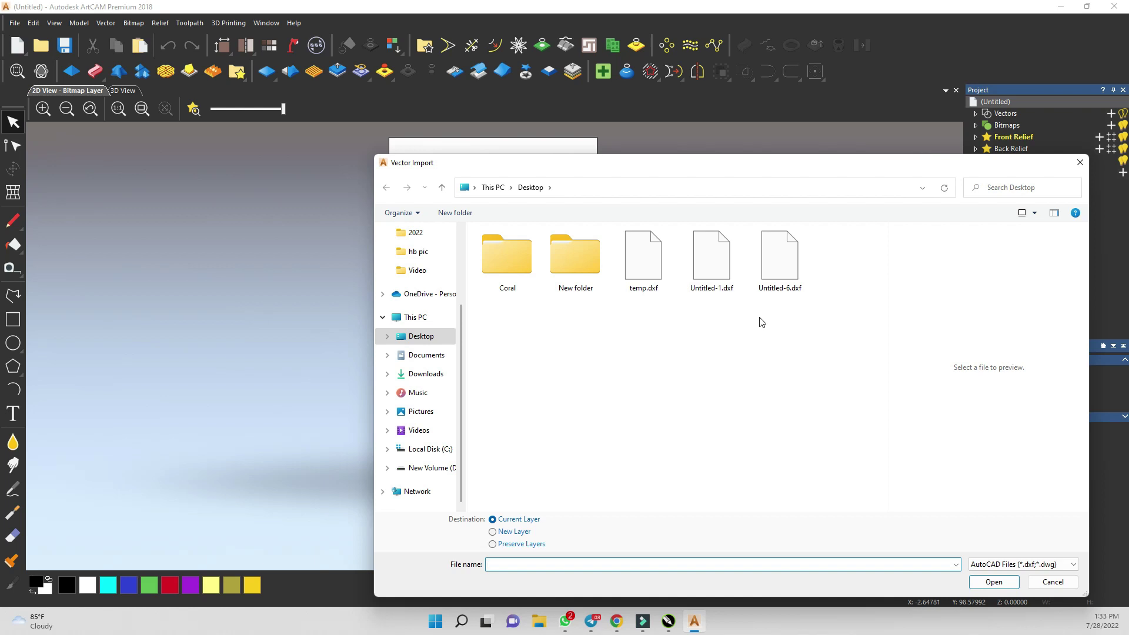
click(718, 269)
click(994, 581)
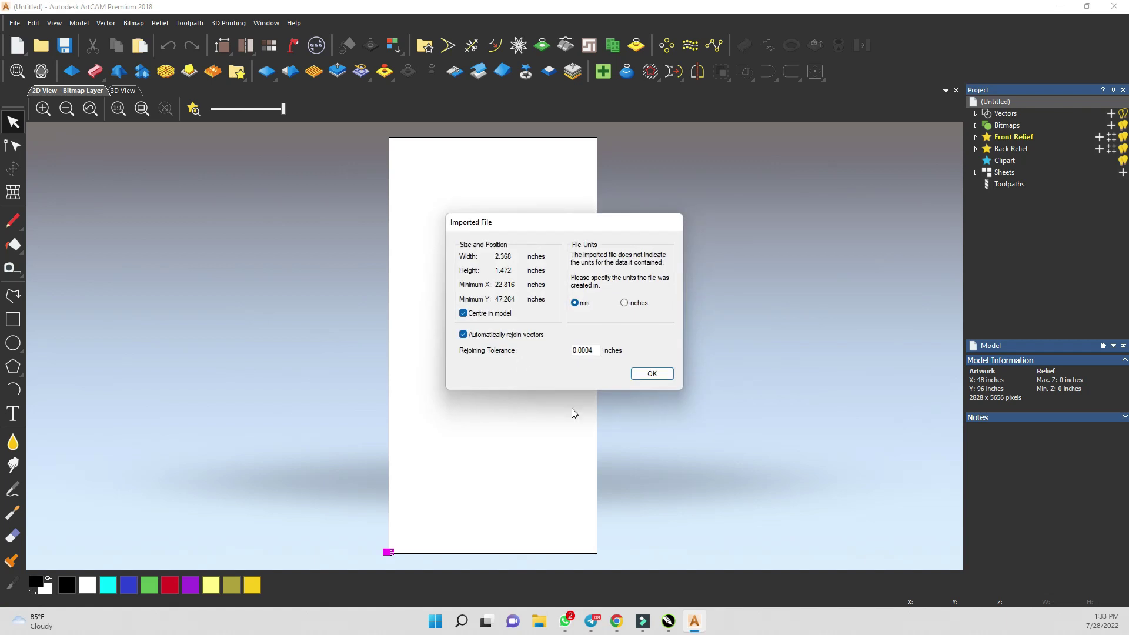
click(650, 374)
Delete the two lower copies of the imported text block, keeping only the uppermost one.
scroll(488, 344, up, 6)
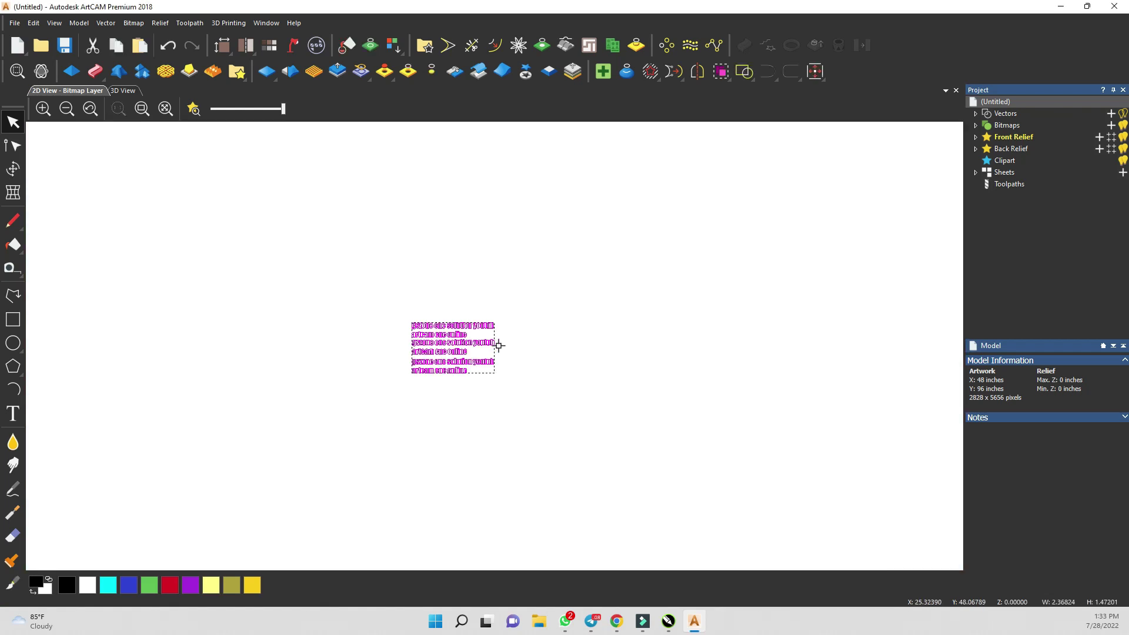
scroll(479, 344, down, 4)
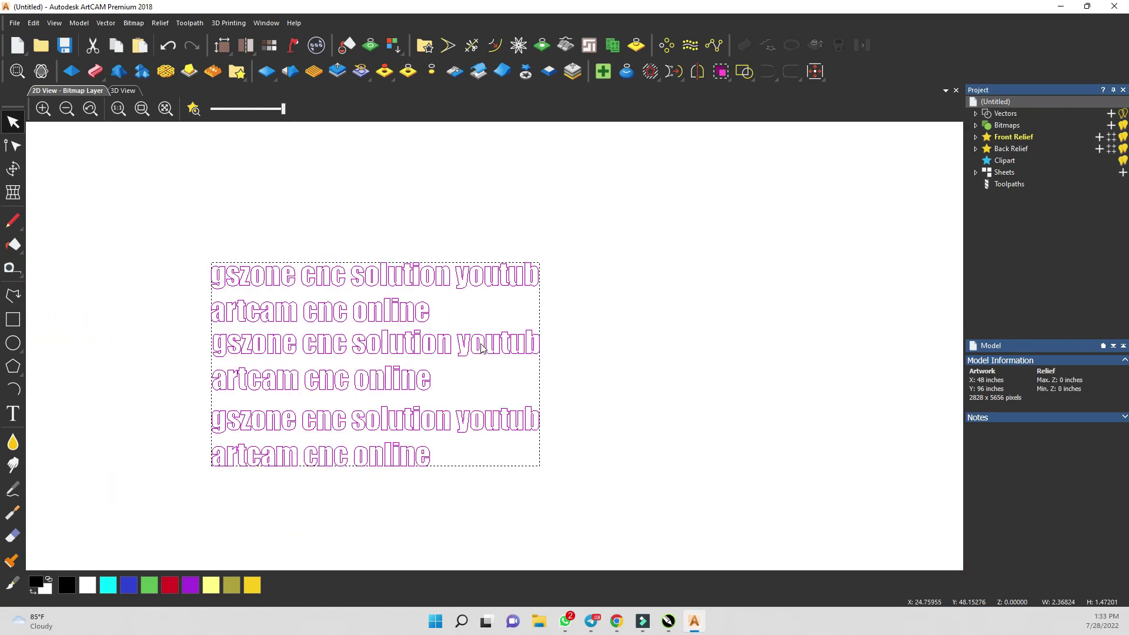
click(573, 311)
drag(559, 234, 189, 327)
click(614, 289)
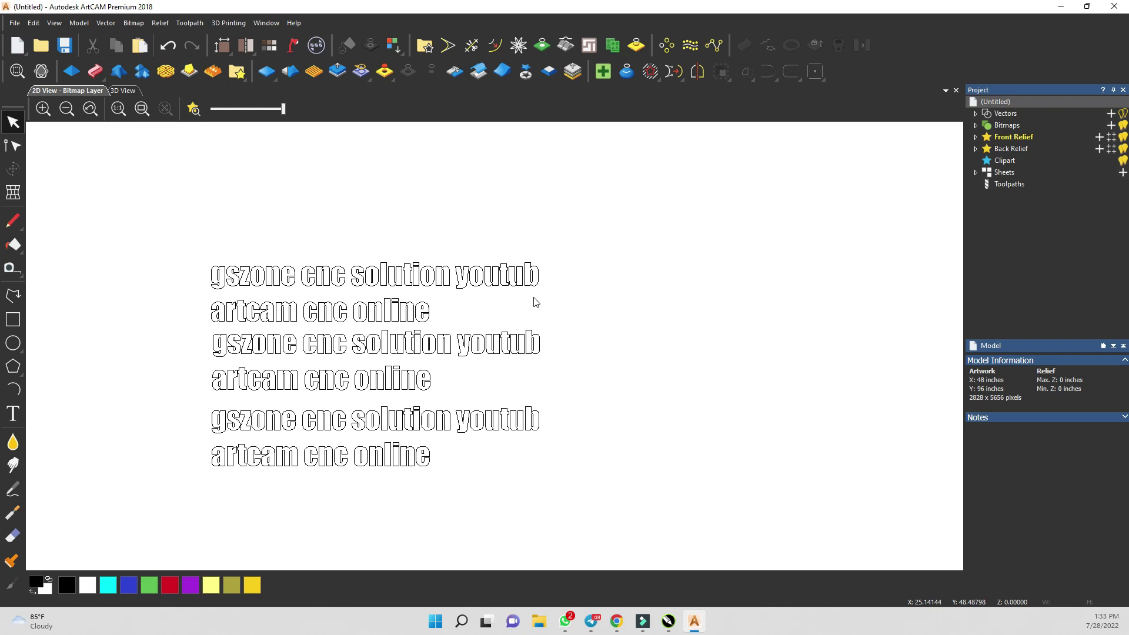
scroll(531, 339, down, 3)
scroll(529, 342, up, 3)
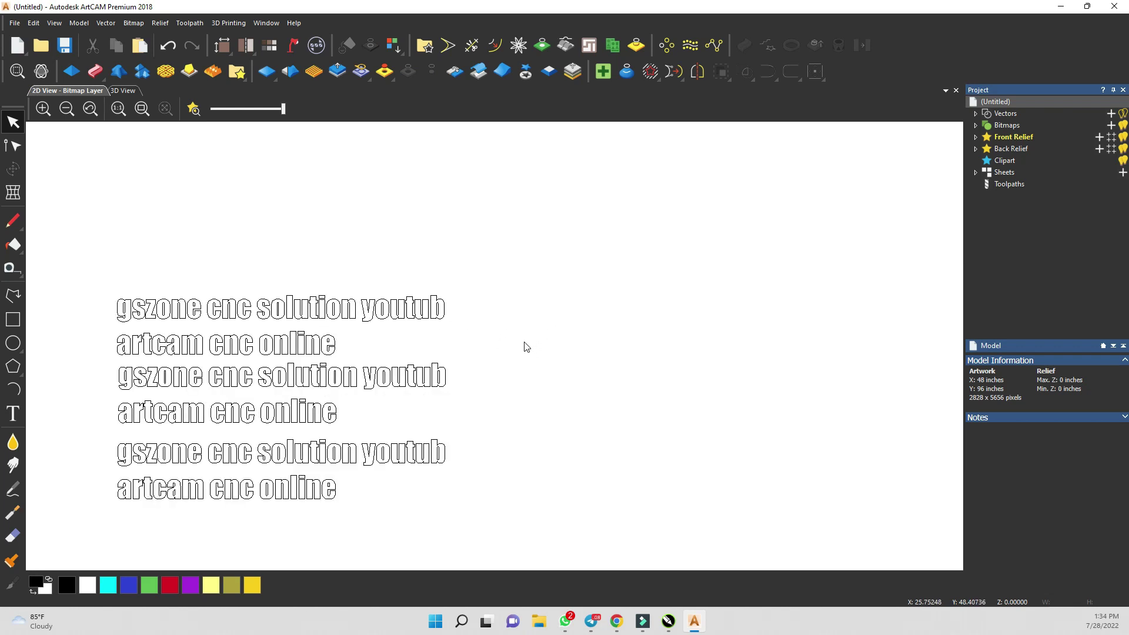
scroll(524, 345, down, 2)
drag(484, 351, 299, 440)
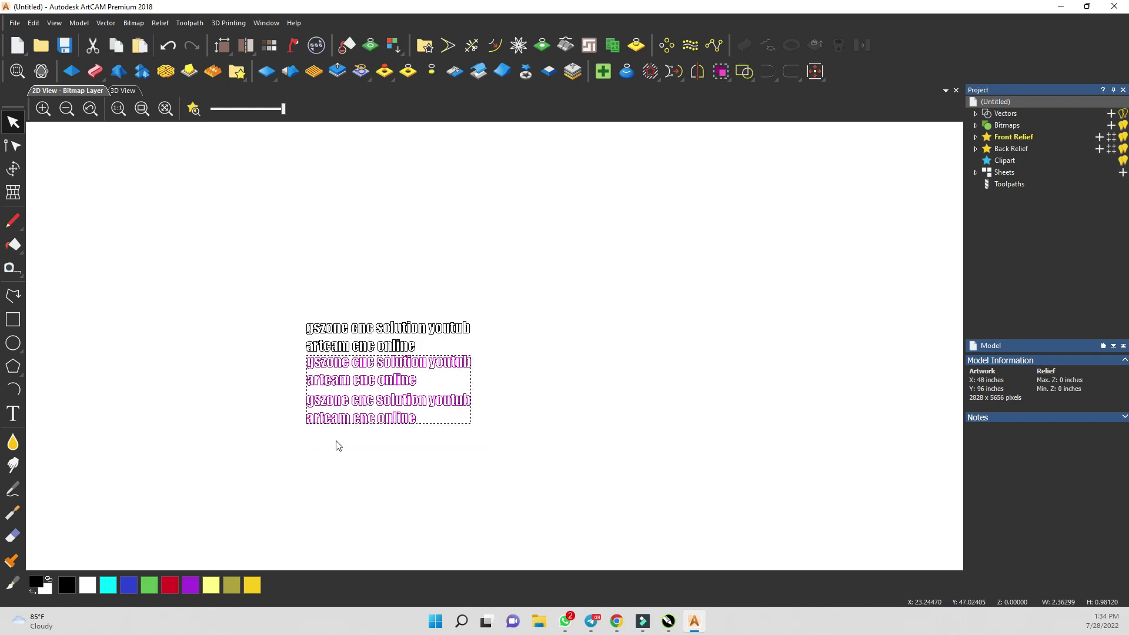
key(Delete)
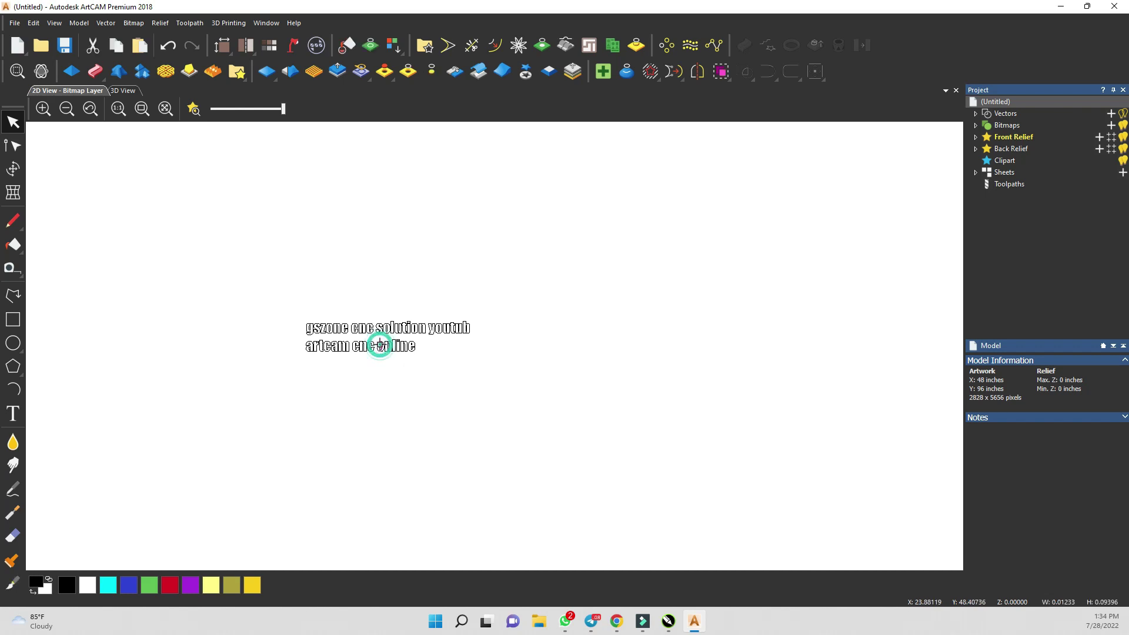
Move the "gszone cnc solution youtub" line up, away from the "artcam cnc online" line.
scroll(379, 344, up, 5)
drag(555, 322, 75, 410)
scroll(164, 379, down, 2)
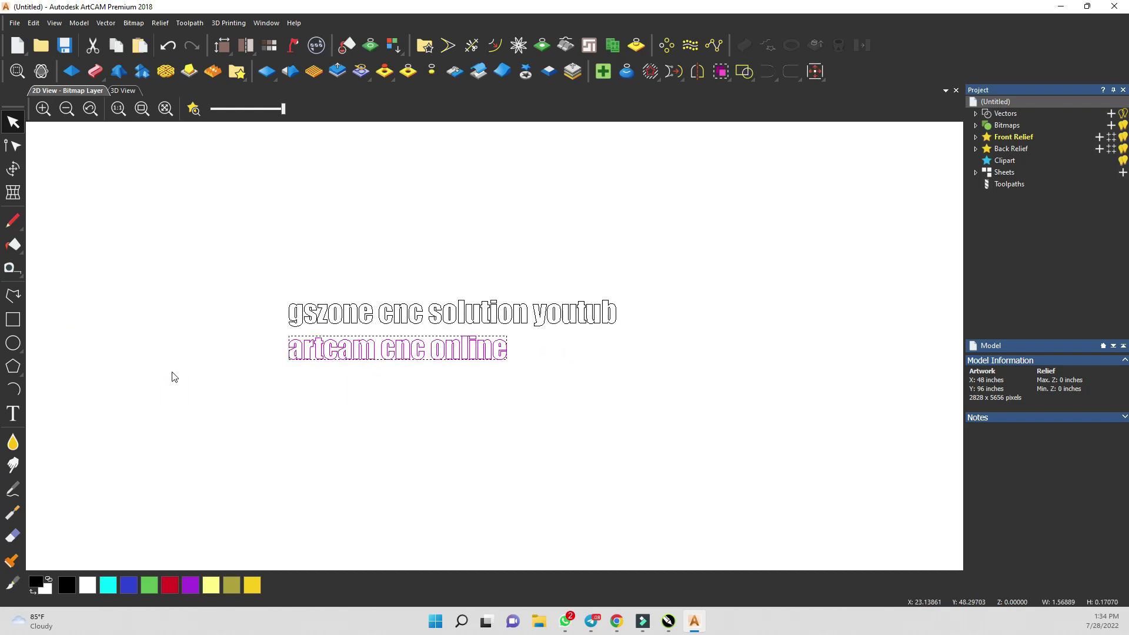
click(577, 277)
drag(630, 272, 247, 330)
drag(308, 314, 298, 228)
Scale the "gszone cnc solution youtub" line proportionally to a height of 5 inches and move it above the "artcam cnc online" line.
drag(646, 176, 219, 278)
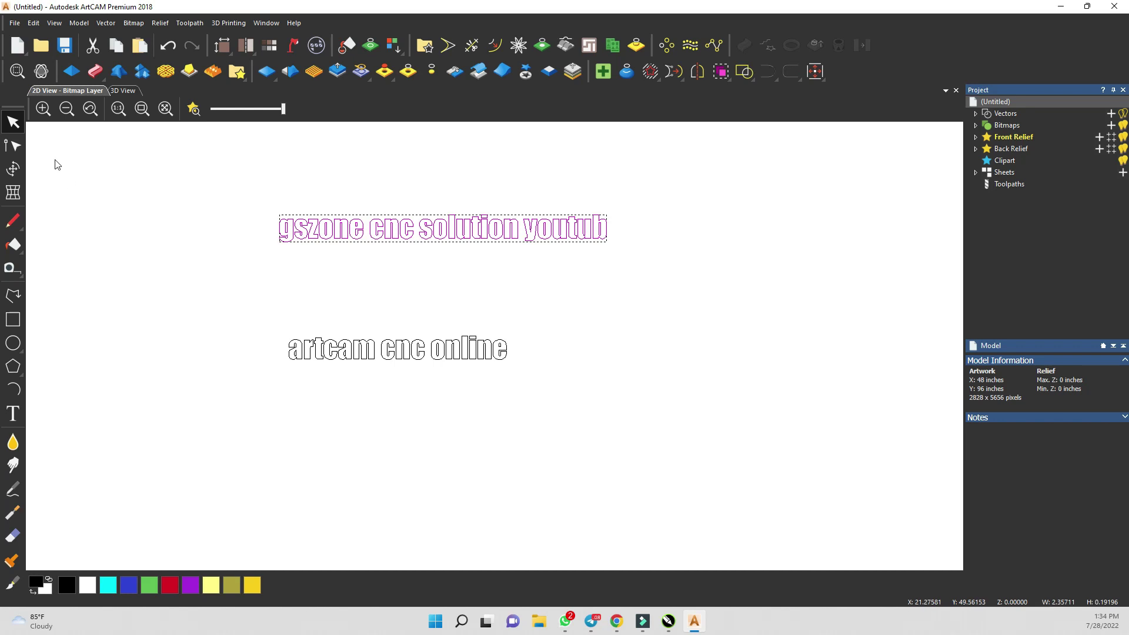
click(13, 168)
double_click(1035, 144)
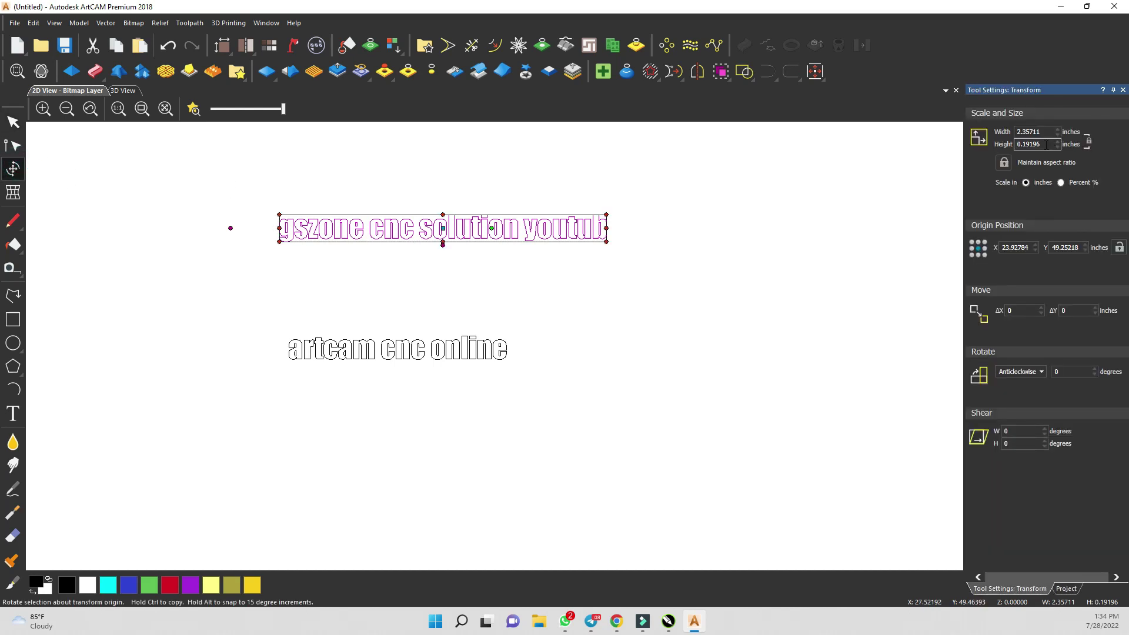
text(5)
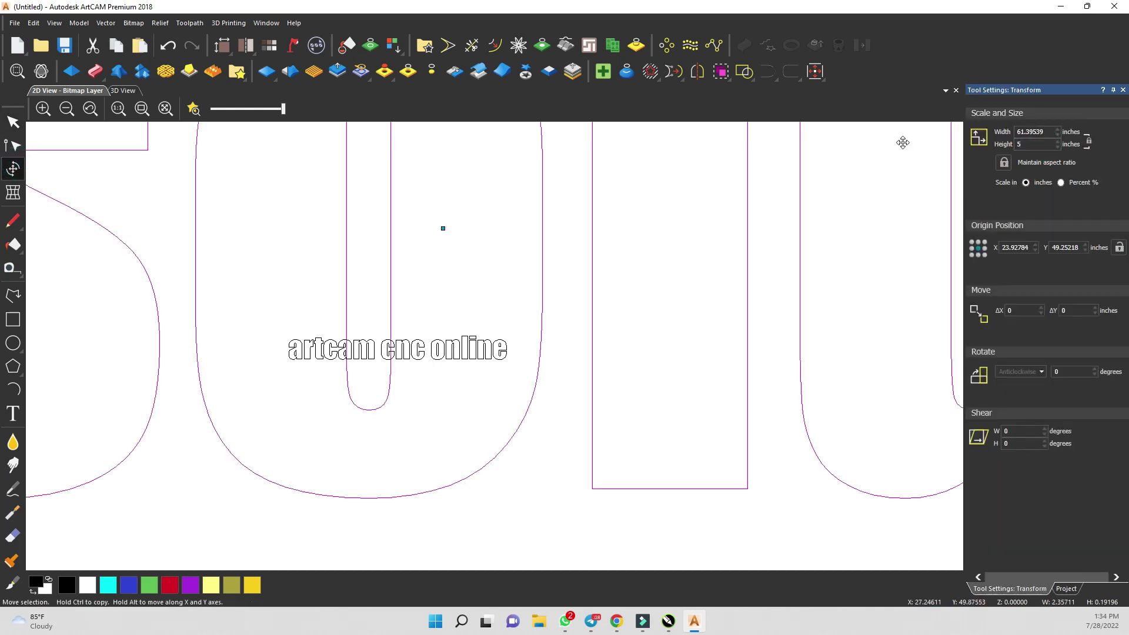
scroll(686, 272, down, 6)
scroll(494, 341, up, 3)
drag(512, 336, 517, 254)
Scale the "artcam cnc online" line proportionally, trying a height of 8 inches and reducing it to about 5 inches.
click(423, 323)
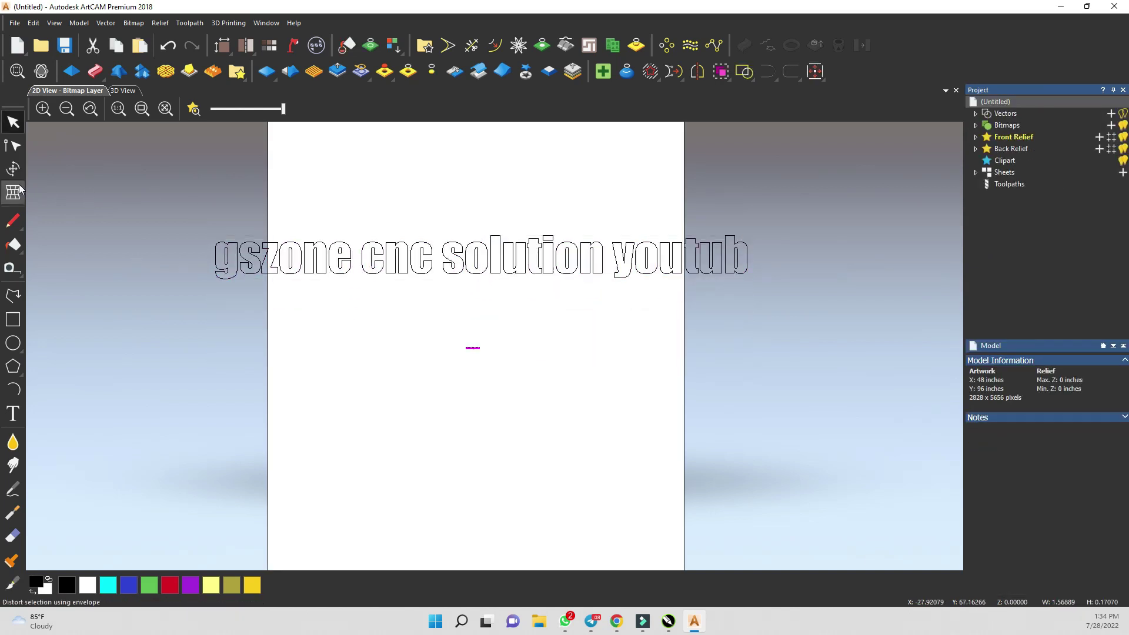
click(13, 169)
double_click(1038, 144)
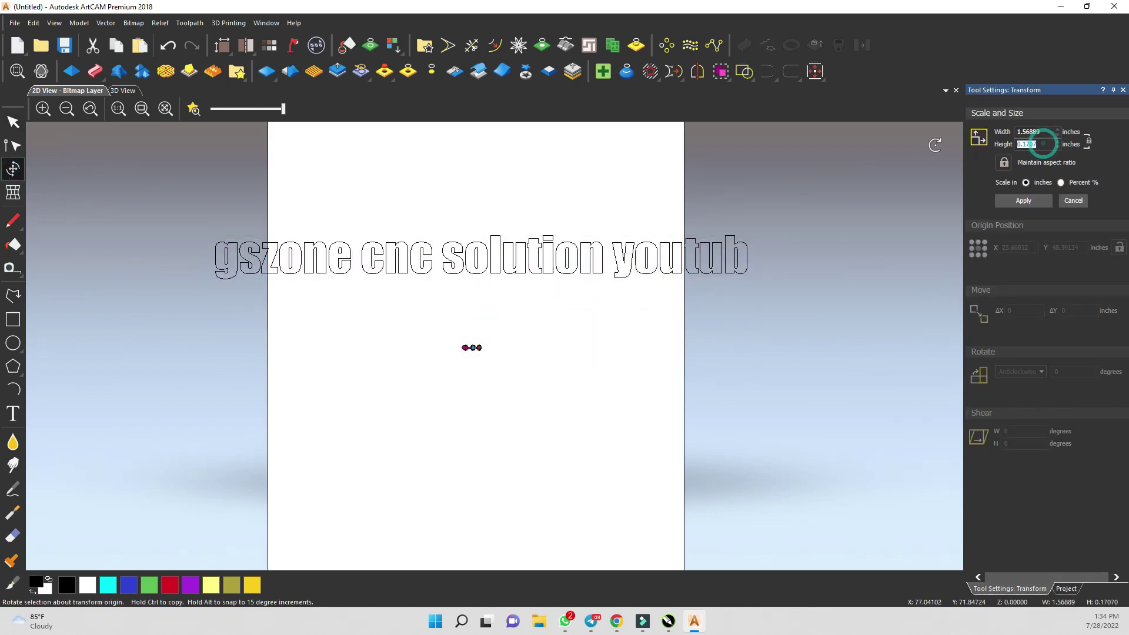
text(8)
key(Return)
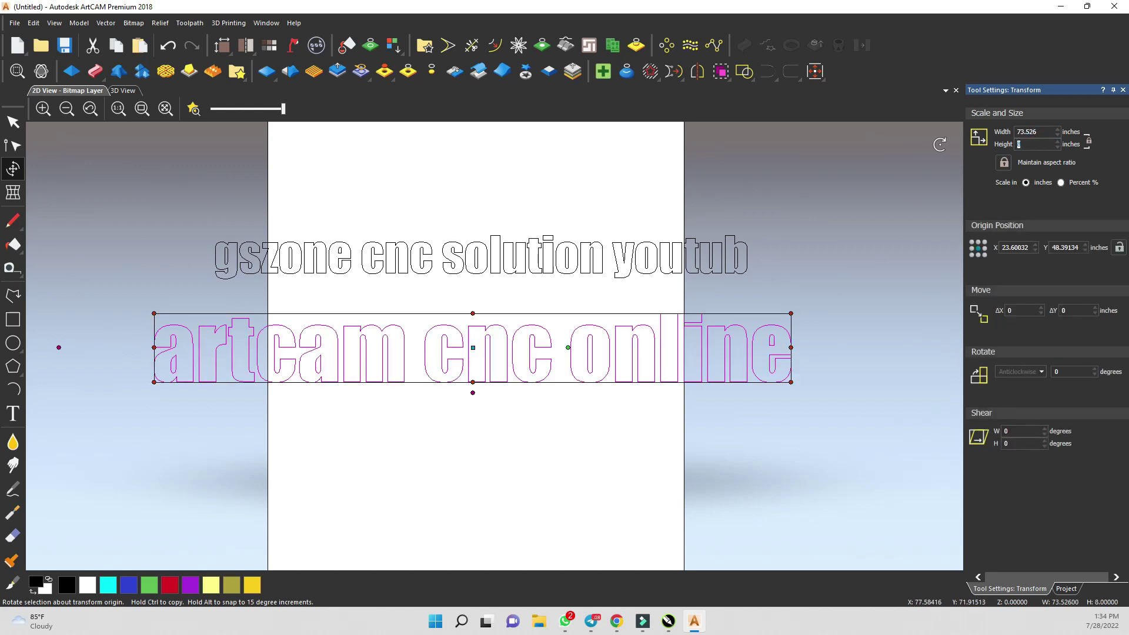
click(578, 307)
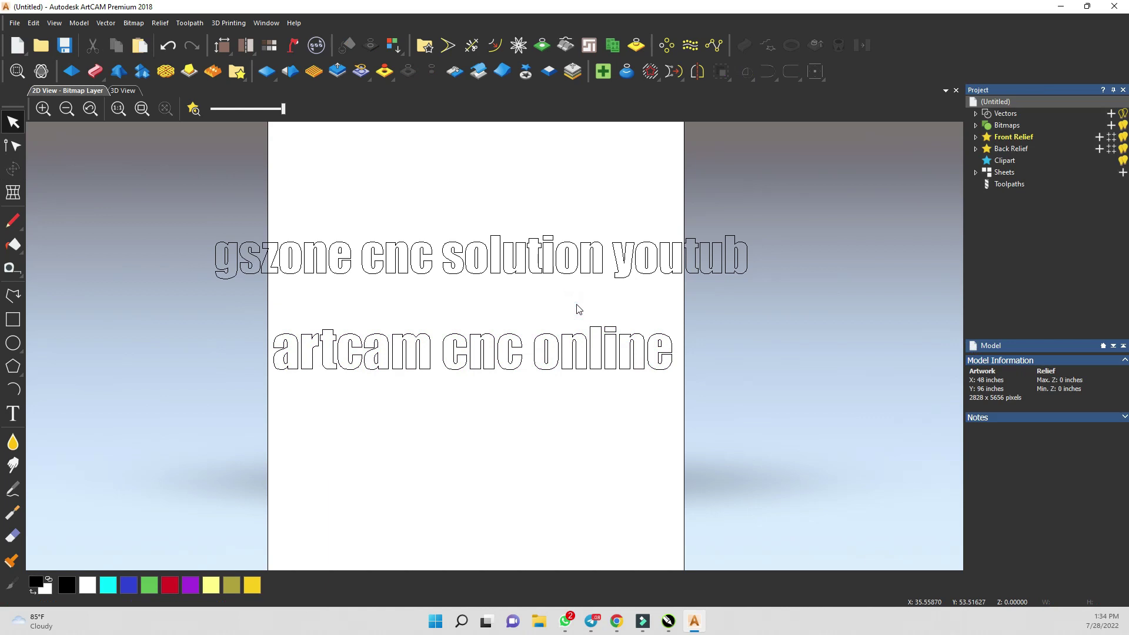
Move both text lines together outside the model, beyond its left edge.
drag(197, 203, 758, 406)
scroll(763, 399, down, 1)
drag(486, 299, 205, 250)
click(217, 355)
Move the "artcam cnc online" line closer beneath the "gszone cnc solution youtub" line, outside the model.
scroll(428, 335, down, 2)
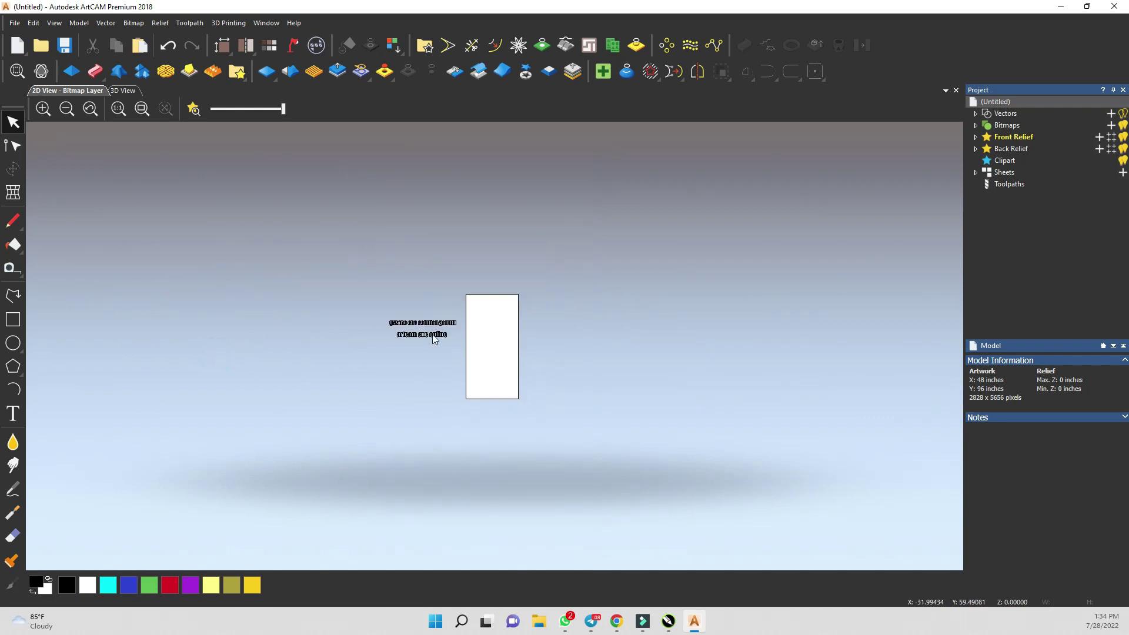
scroll(410, 318, up, 1)
drag(294, 276, 490, 372)
scroll(466, 349, up, 1)
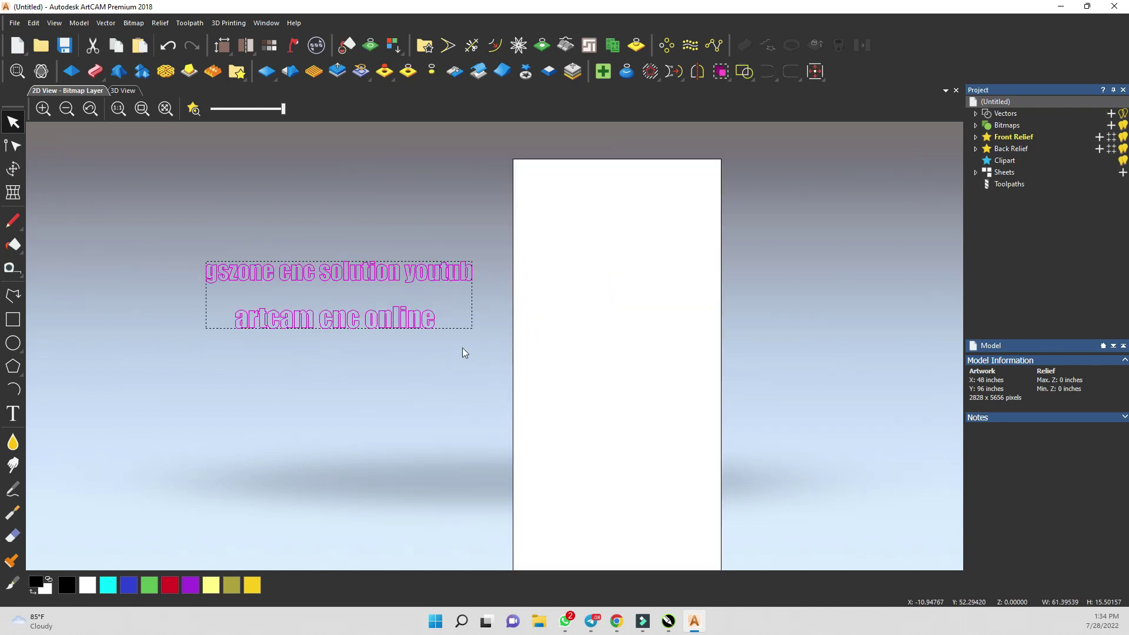
click(318, 293)
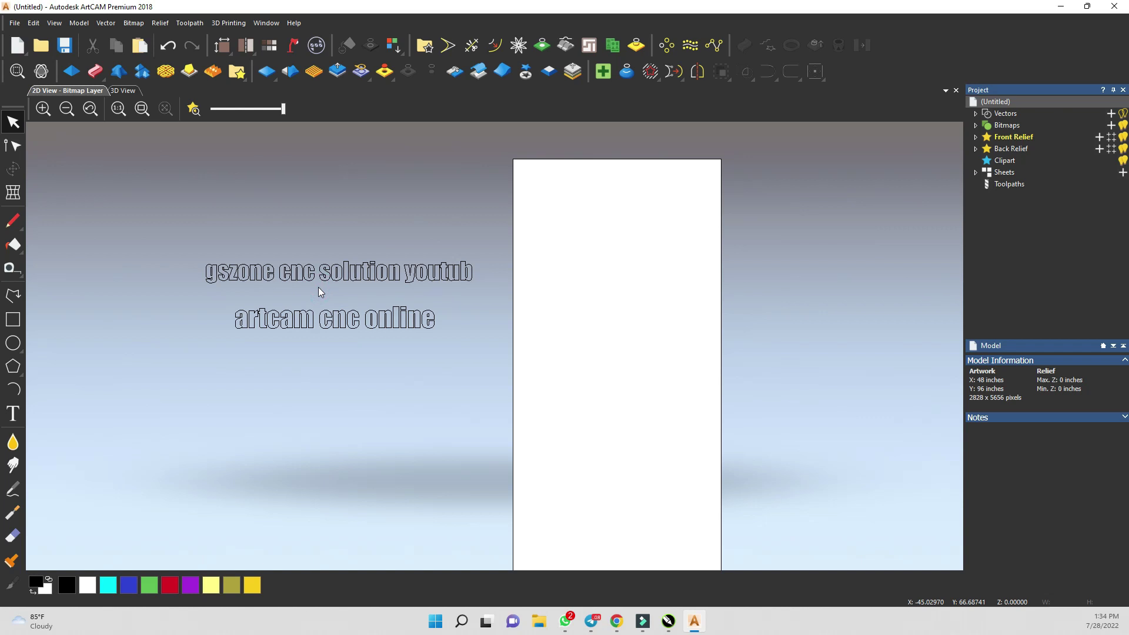
scroll(303, 294, up, 1)
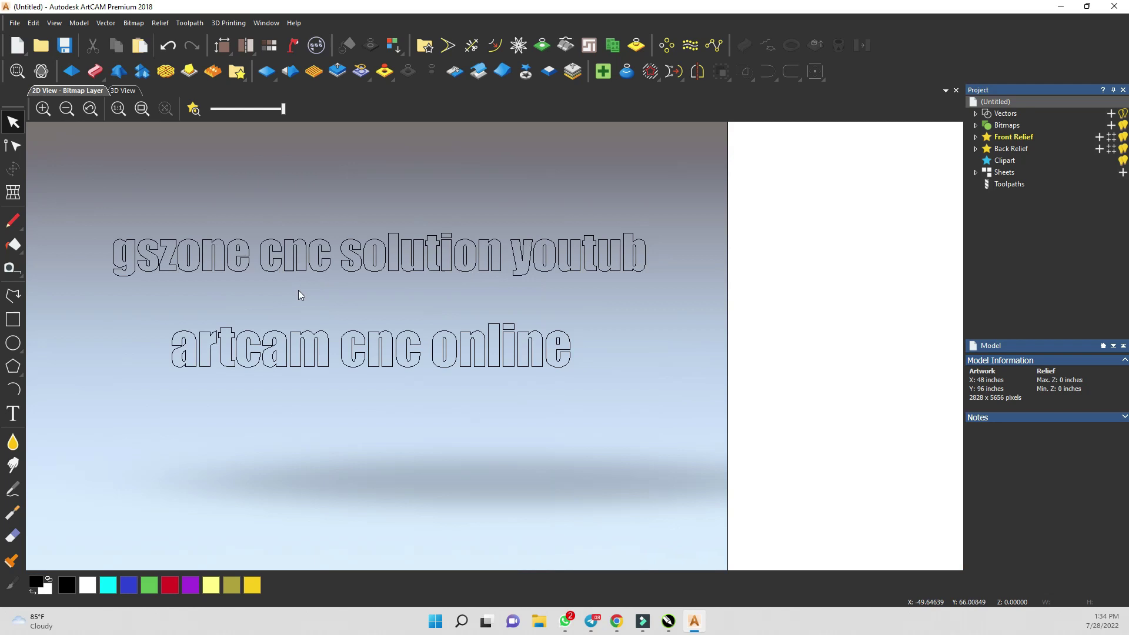
drag(161, 308, 696, 404)
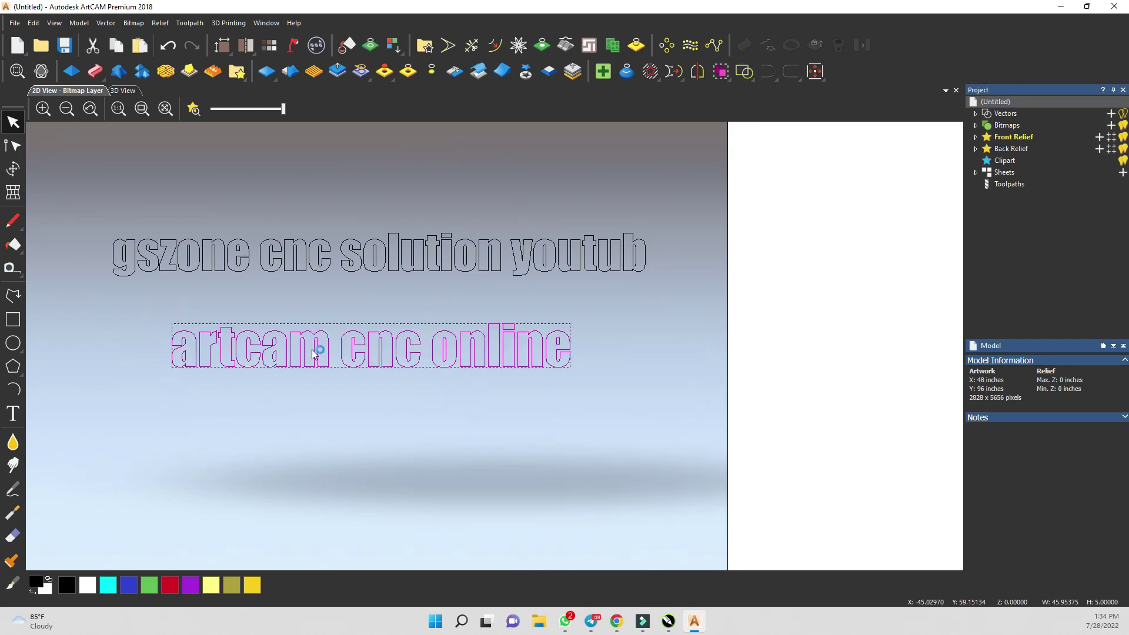
drag(264, 337, 220, 305)
click(380, 442)
Try moving the letters "a" and "t" of "artcam" individually onto the lower part of the model, and undo both moves.
scroll(506, 377, down, 1)
scroll(671, 411, up, 1)
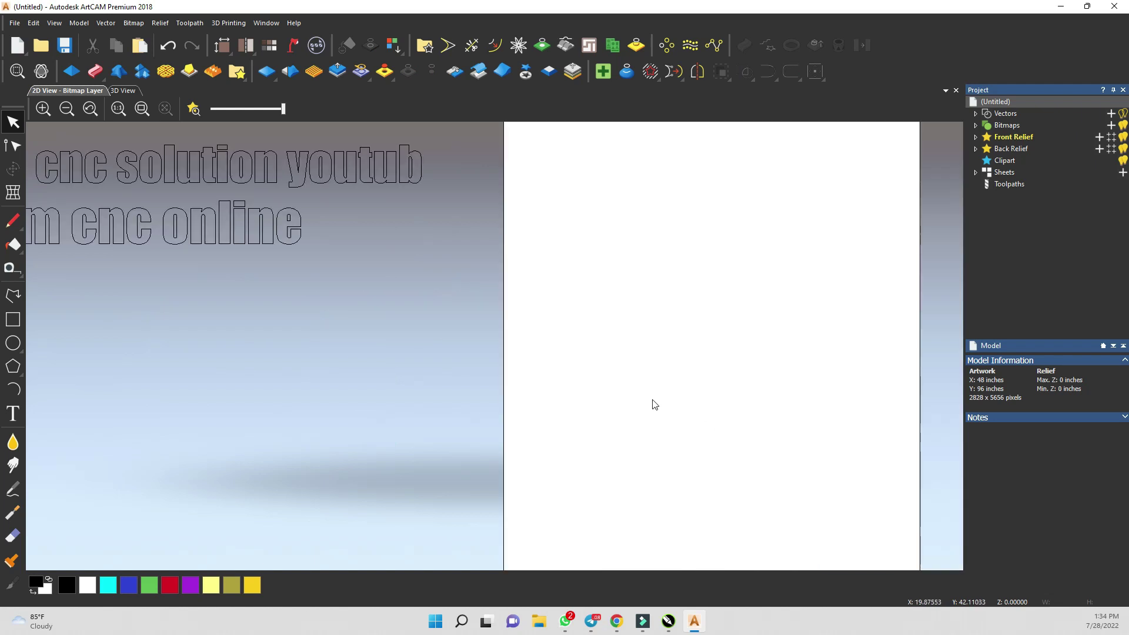
scroll(500, 370, down, 2)
scroll(393, 348, up, 1)
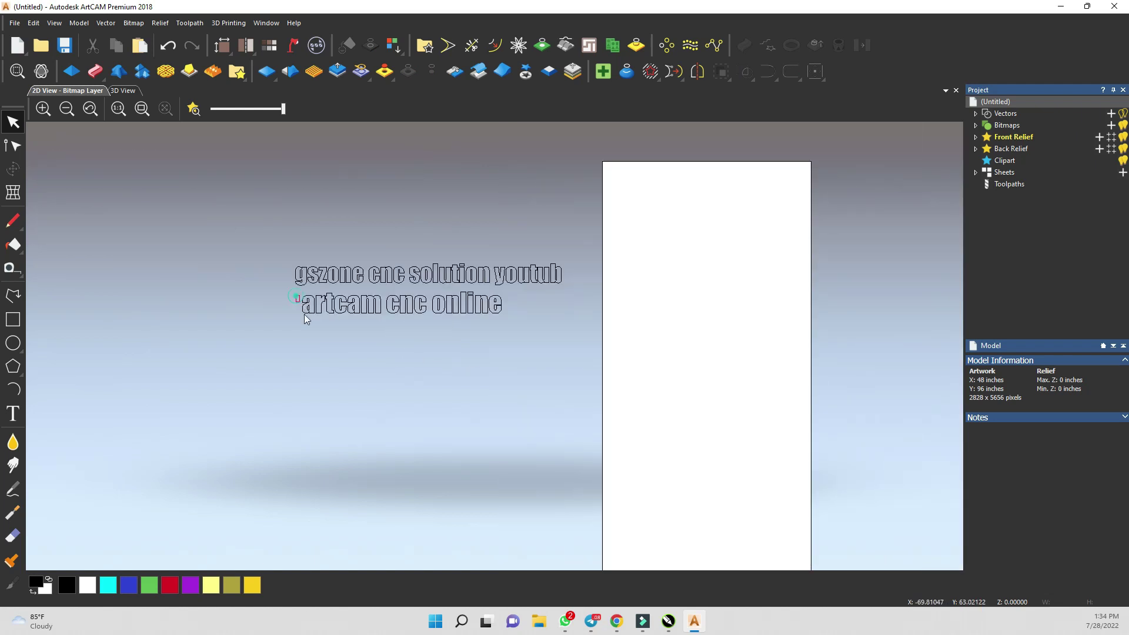
drag(313, 328, 314, 328)
drag(294, 292, 624, 532)
scroll(650, 537, up, 2)
scroll(348, 221, down, 4)
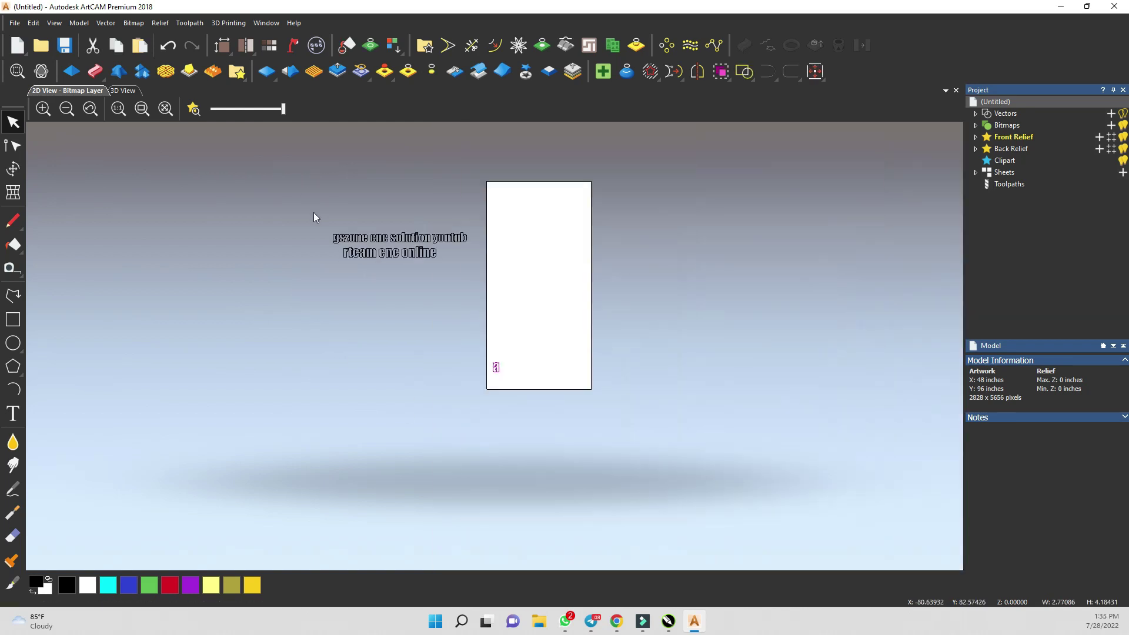
scroll(348, 254, up, 2)
click(333, 255)
drag(338, 252, 642, 476)
scroll(646, 484, up, 3)
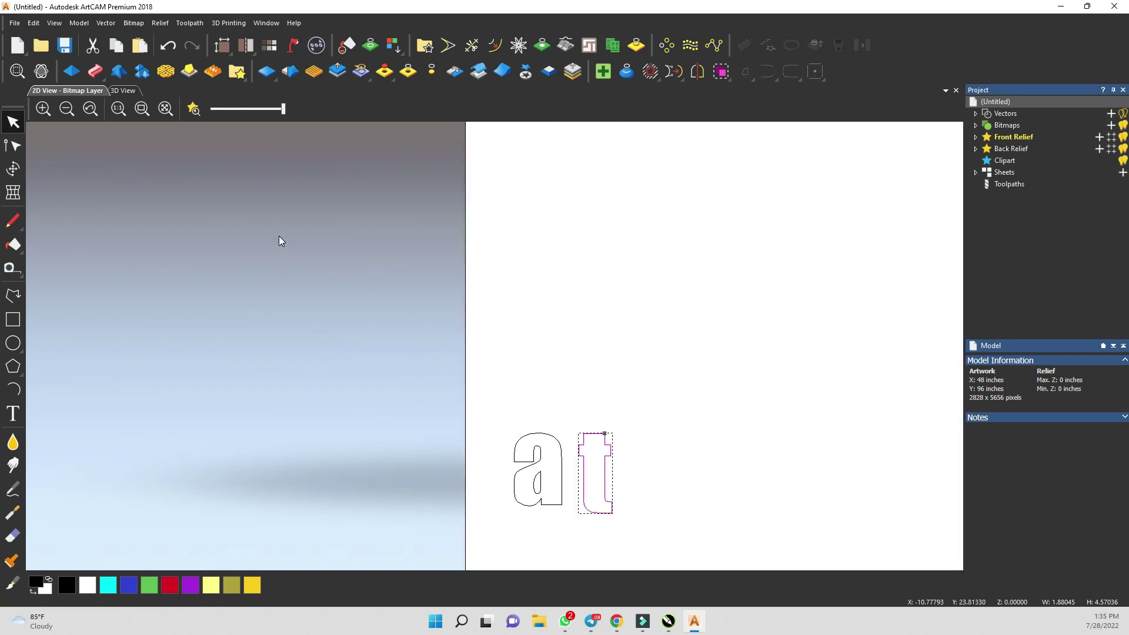
key(ctrl+z)
key(ctrl+z)
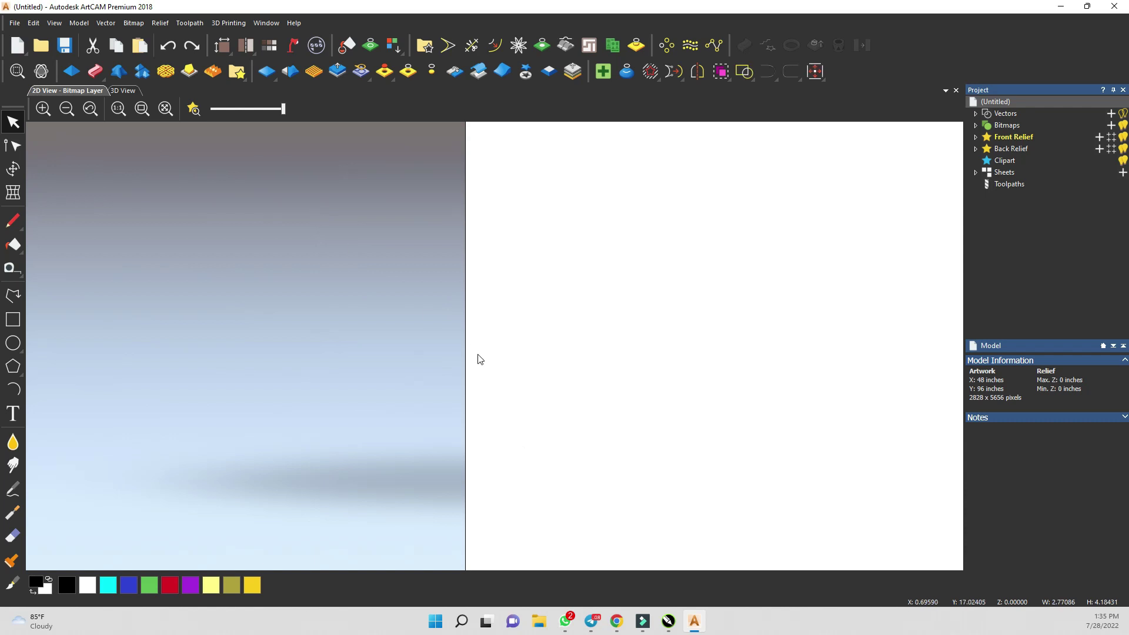
Group the outlines of the letter "g" at the start of the "gszone cnc solution youtub" line.
scroll(477, 357, down, 3)
click(394, 324)
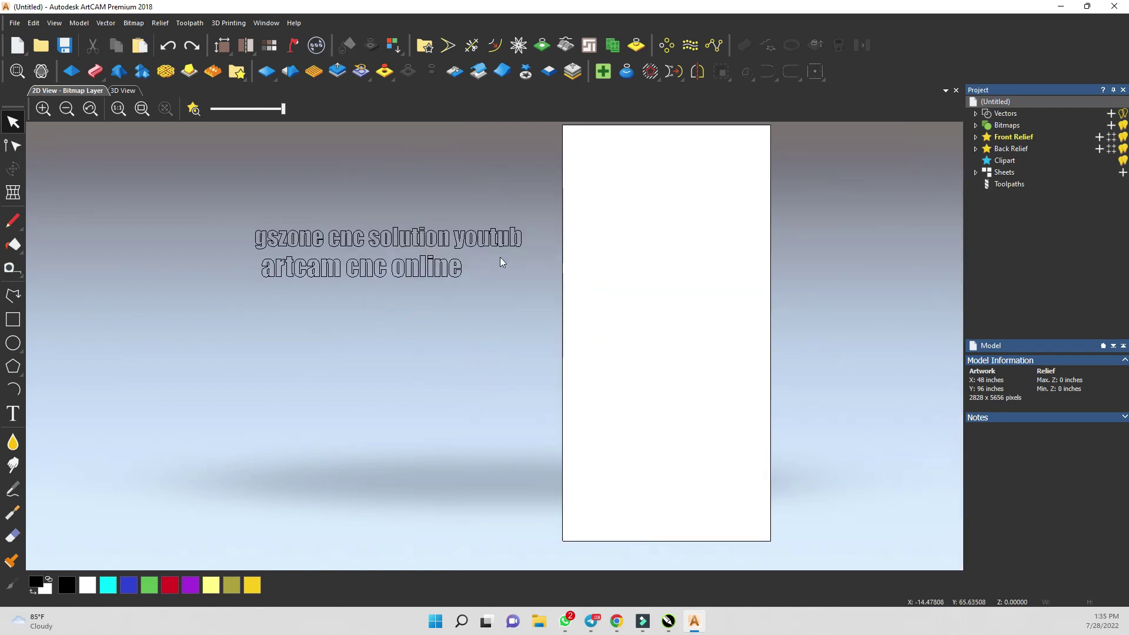
drag(530, 204, 372, 196)
scroll(237, 231, up, 3)
scroll(341, 274, up, 3)
drag(327, 202, 301, 386)
click(366, 388)
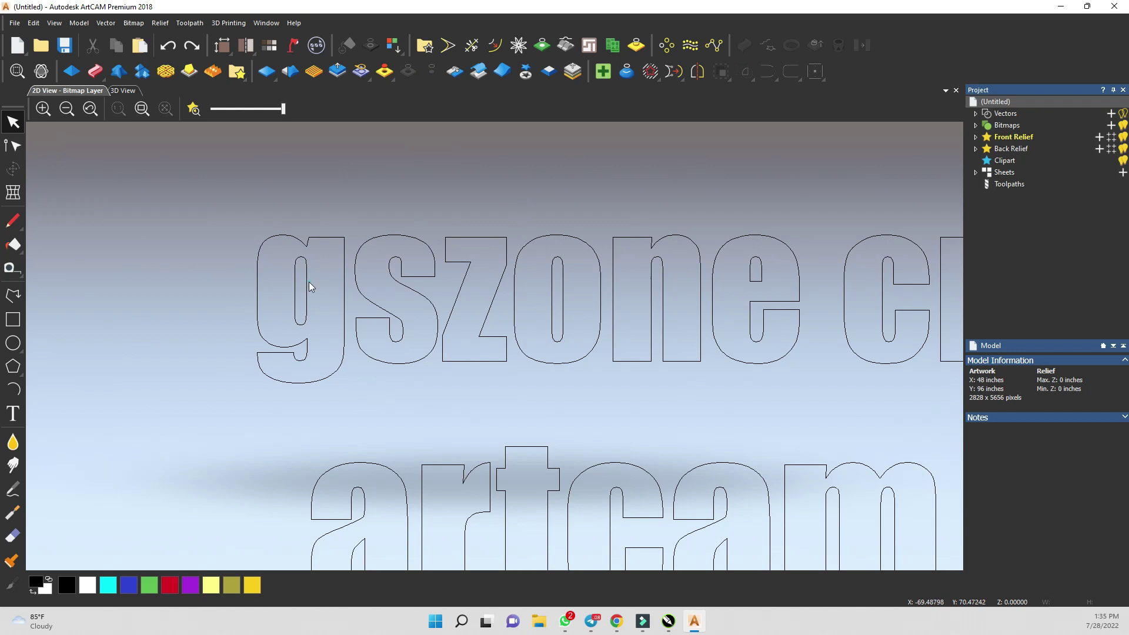
click(307, 283)
click(340, 387)
click(258, 282)
click(198, 254)
drag(318, 194, 249, 426)
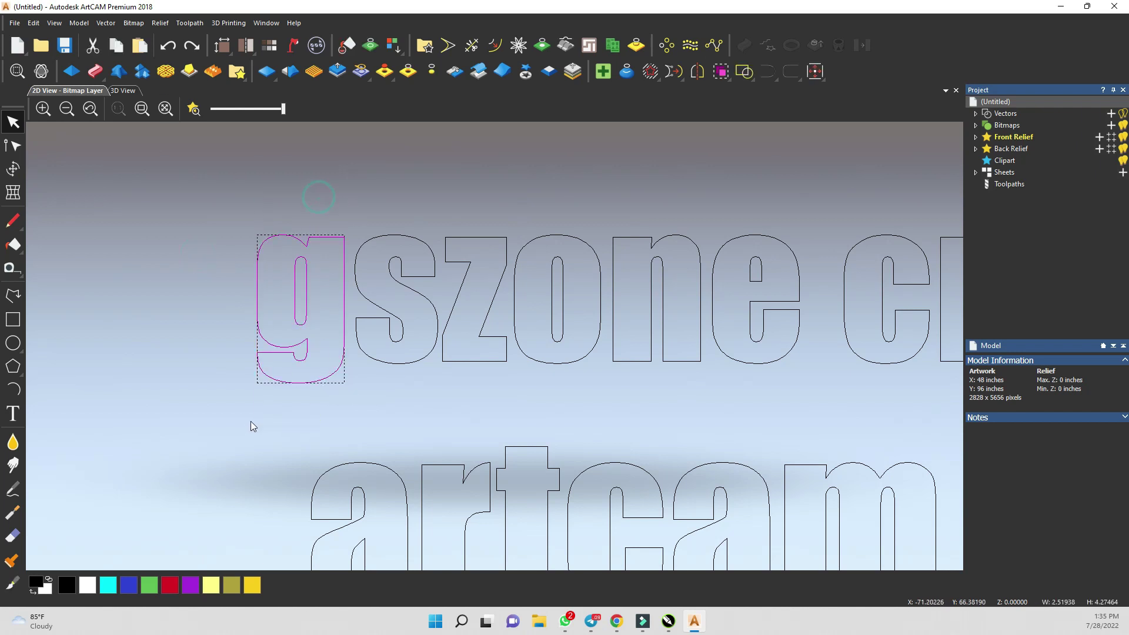
click(744, 71)
click(398, 196)
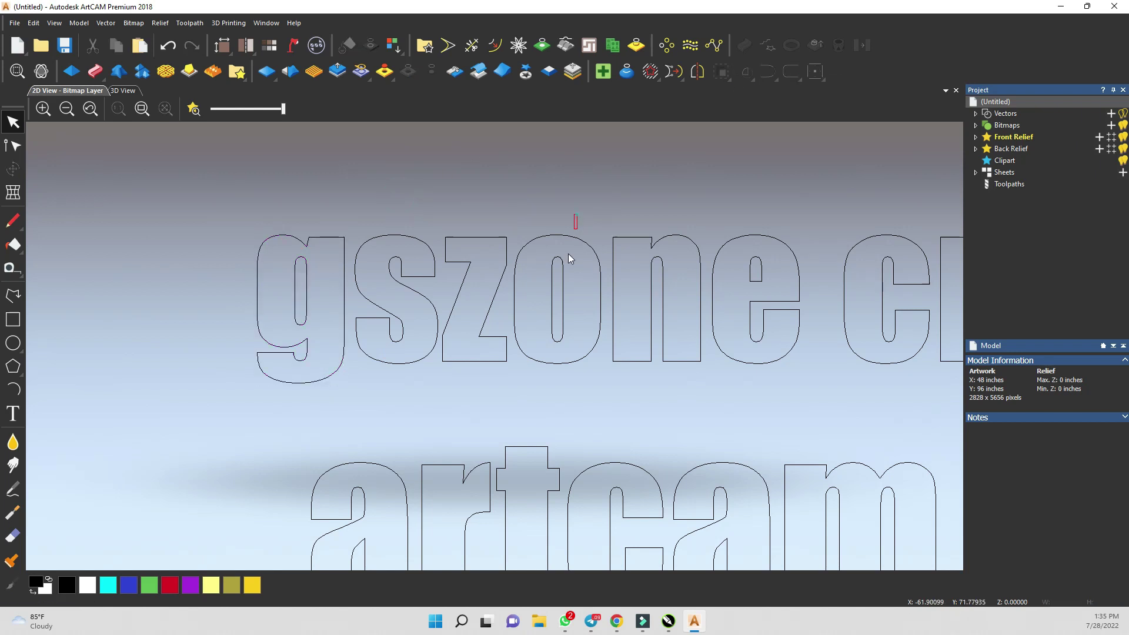
Group the inner and outer outlines of the "o" and "e" in "gszone" and of each "o" in "solution".
click(559, 339)
scroll(569, 331, down, 3)
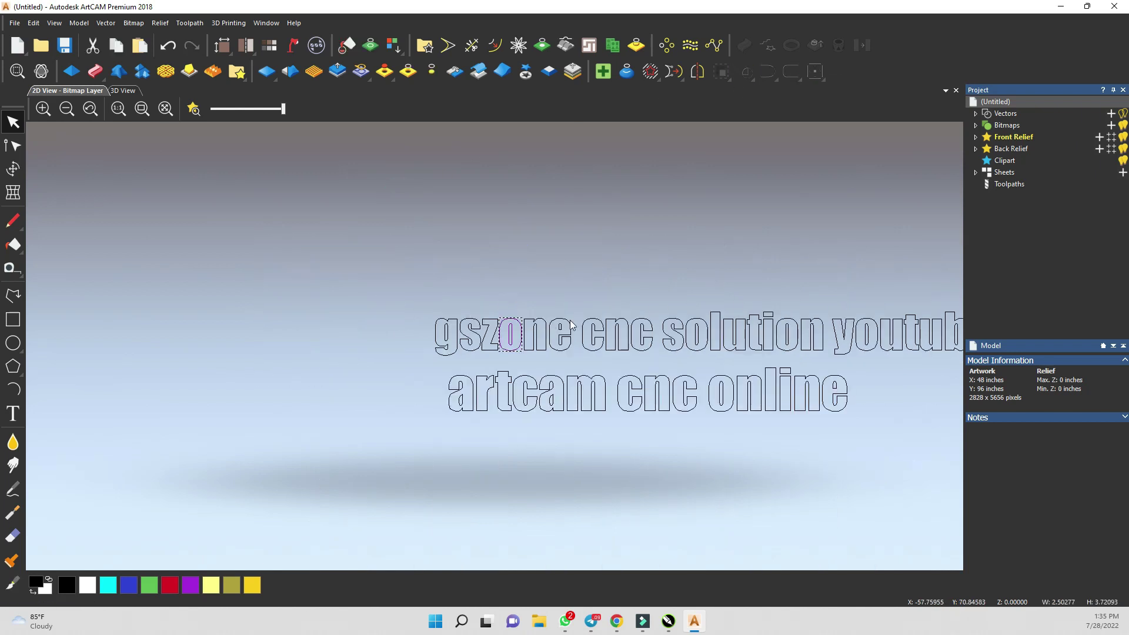
scroll(517, 327, up, 2)
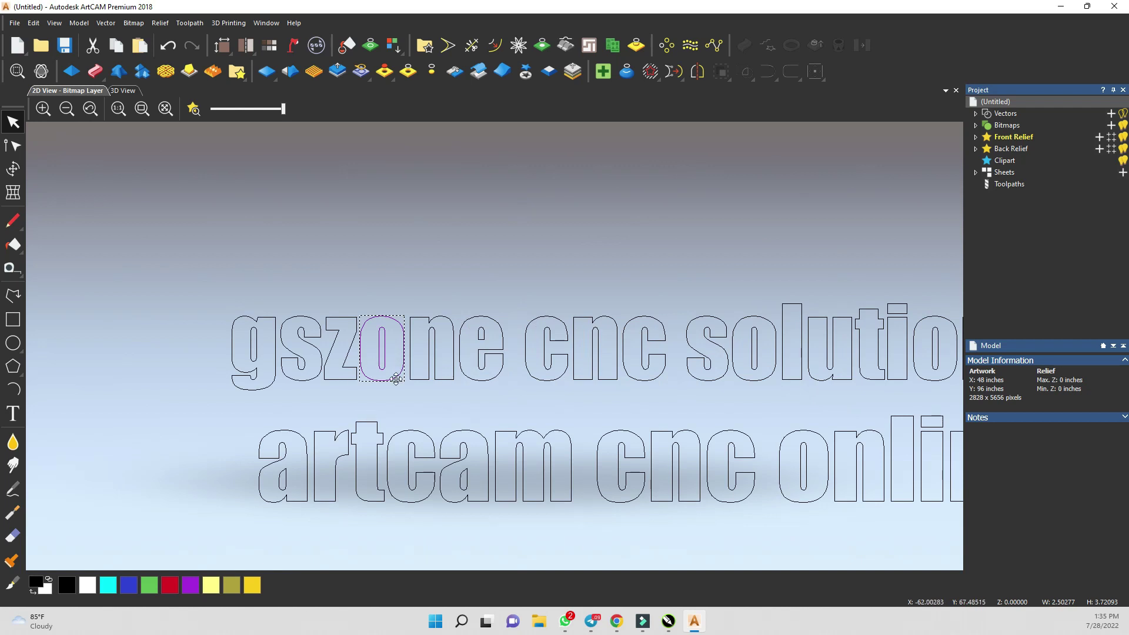
drag(496, 290, 474, 390)
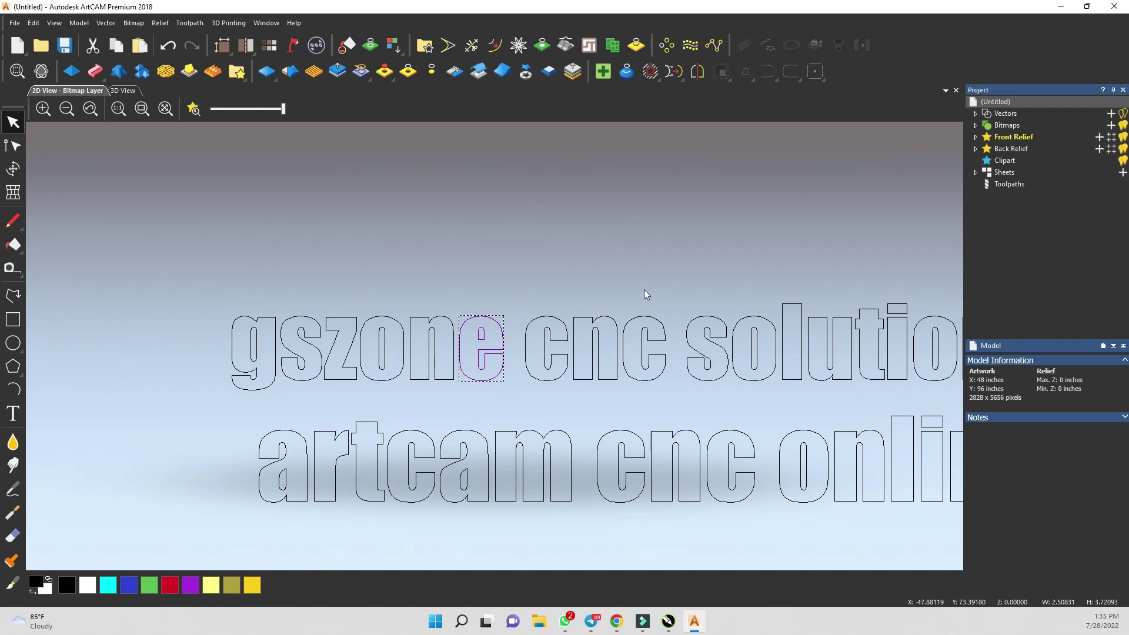
drag(765, 302, 756, 402)
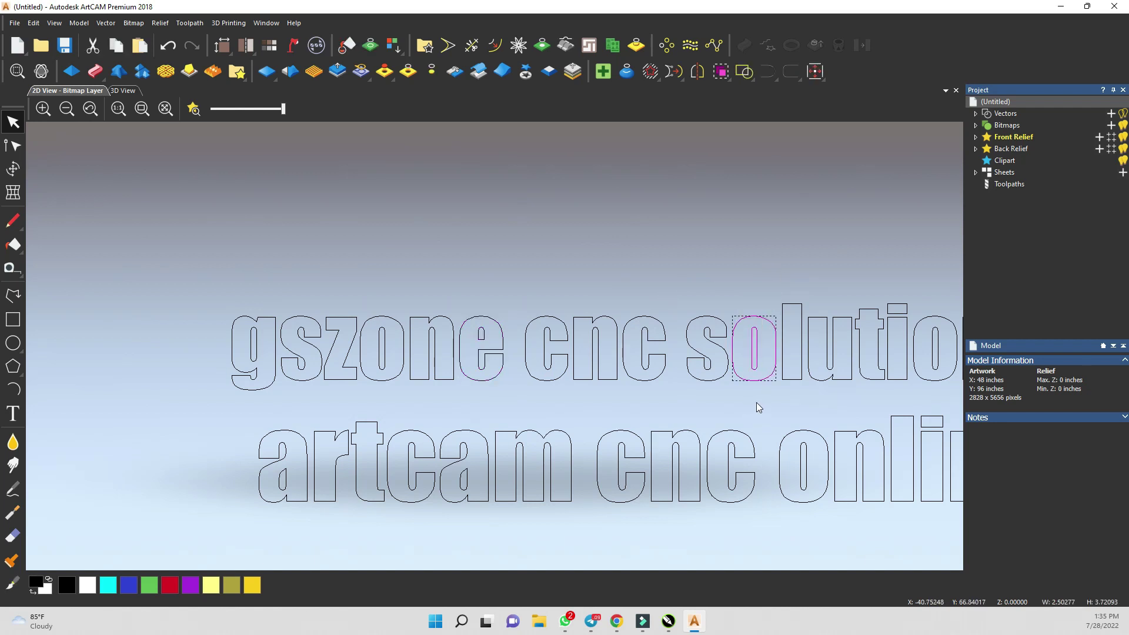
drag(928, 301, 928, 366)
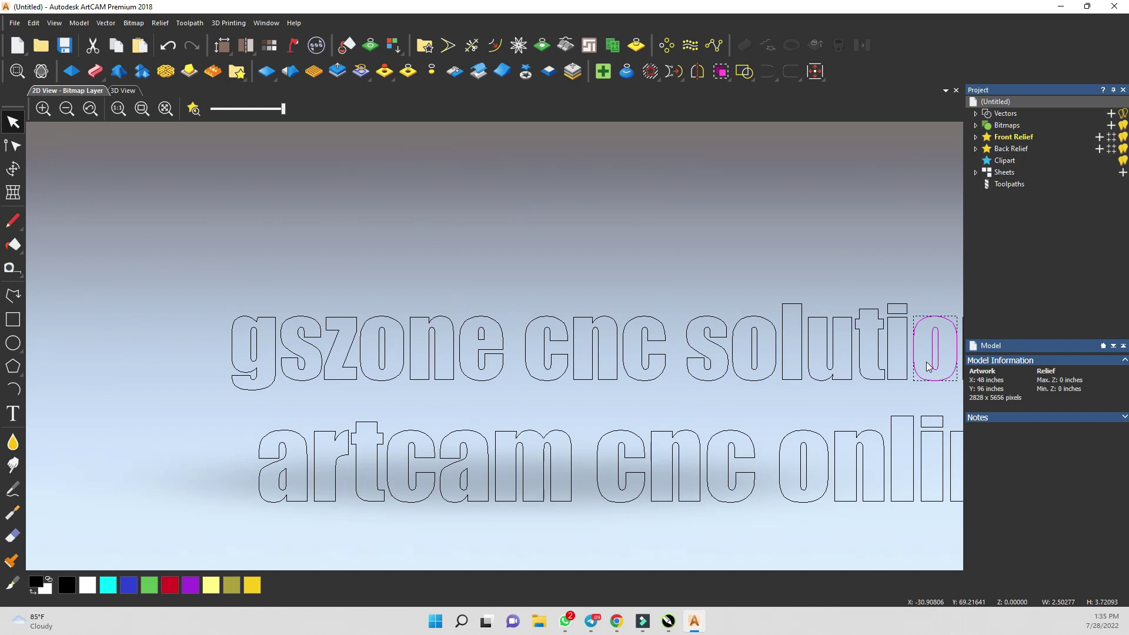
scroll(654, 327, down, 2)
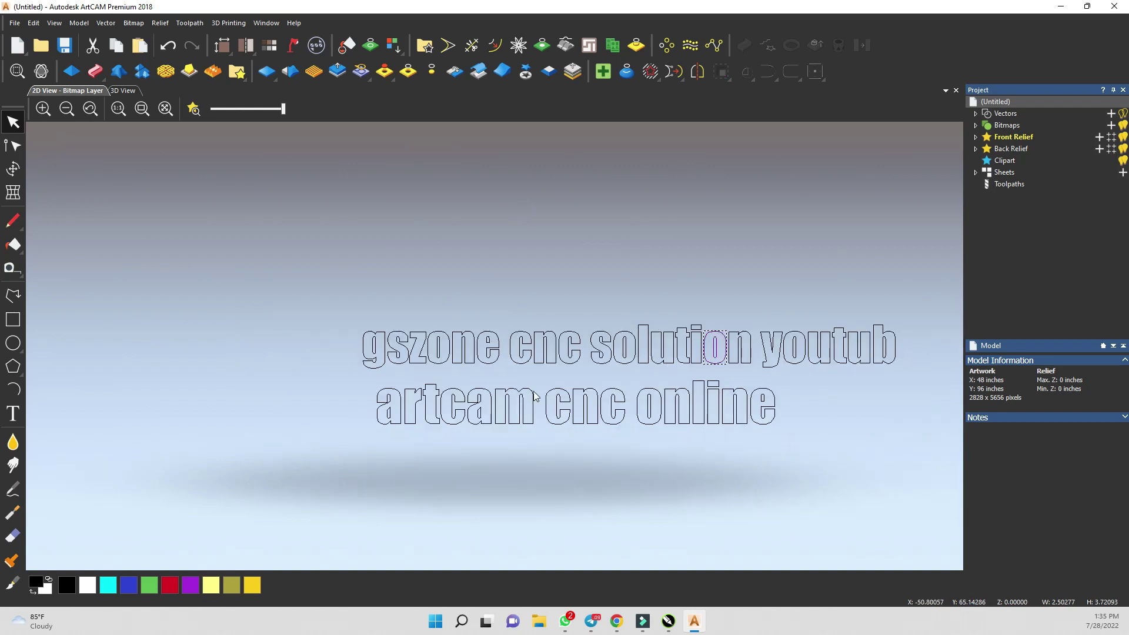
Group the inner and outer outlines of each "a" in "artcam" and of the "o" and final "e" in "online".
scroll(418, 398, up, 2)
drag(373, 378, 371, 458)
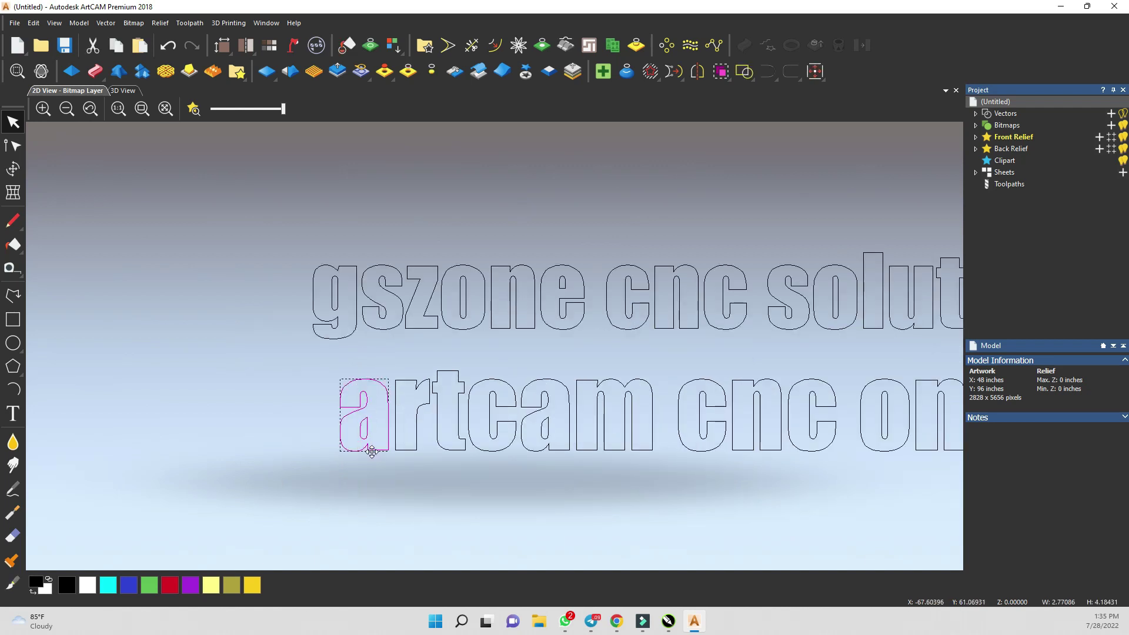
drag(566, 356, 540, 465)
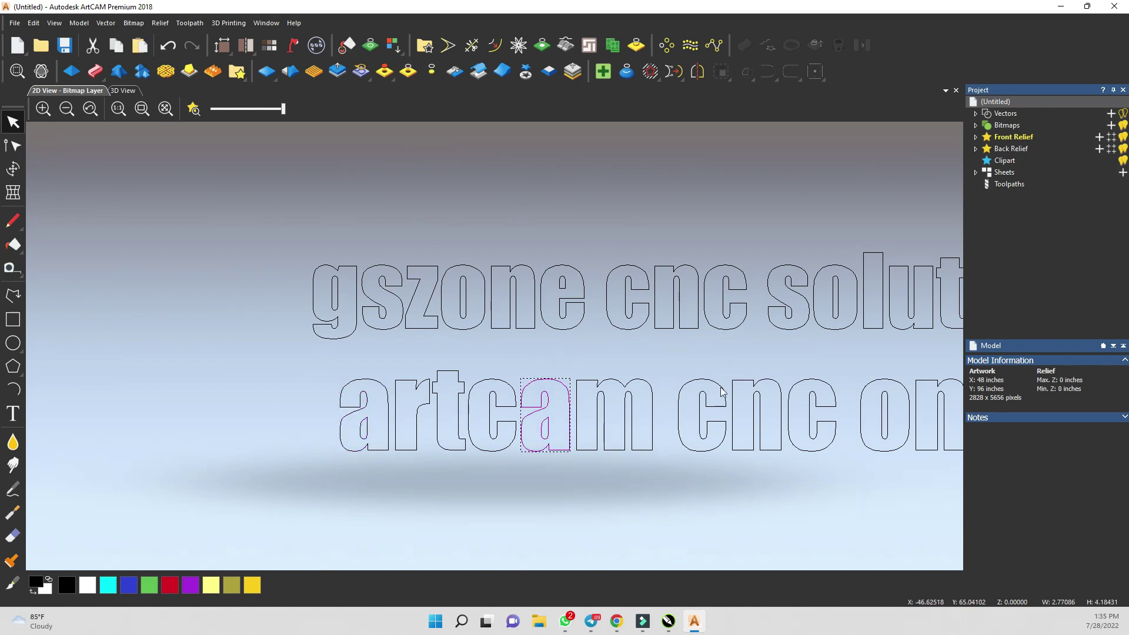
scroll(588, 353, down, 2)
scroll(706, 376, up, 4)
drag(541, 303, 492, 424)
click(490, 420)
scroll(541, 405, down, 3)
scroll(583, 386, up, 2)
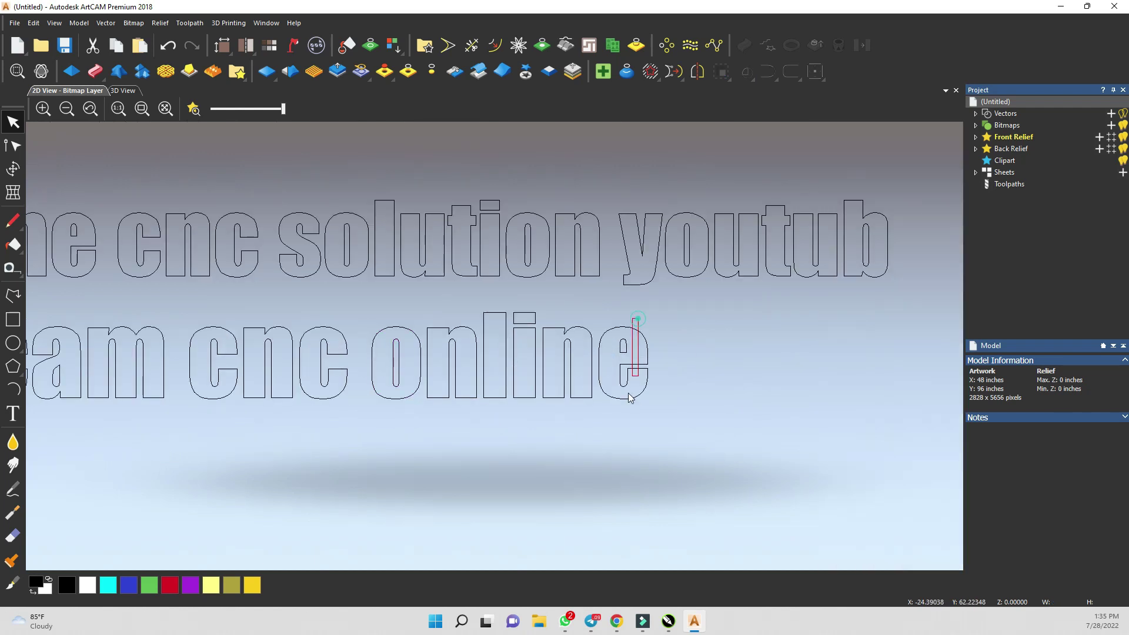
drag(629, 398, 620, 421)
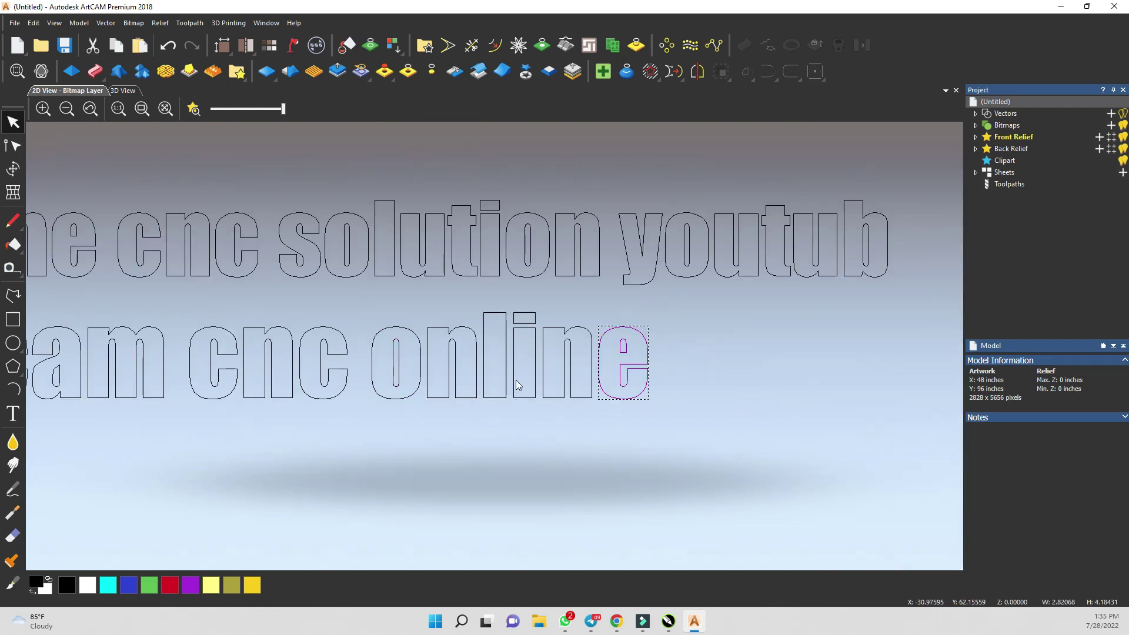
scroll(516, 384, down, 4)
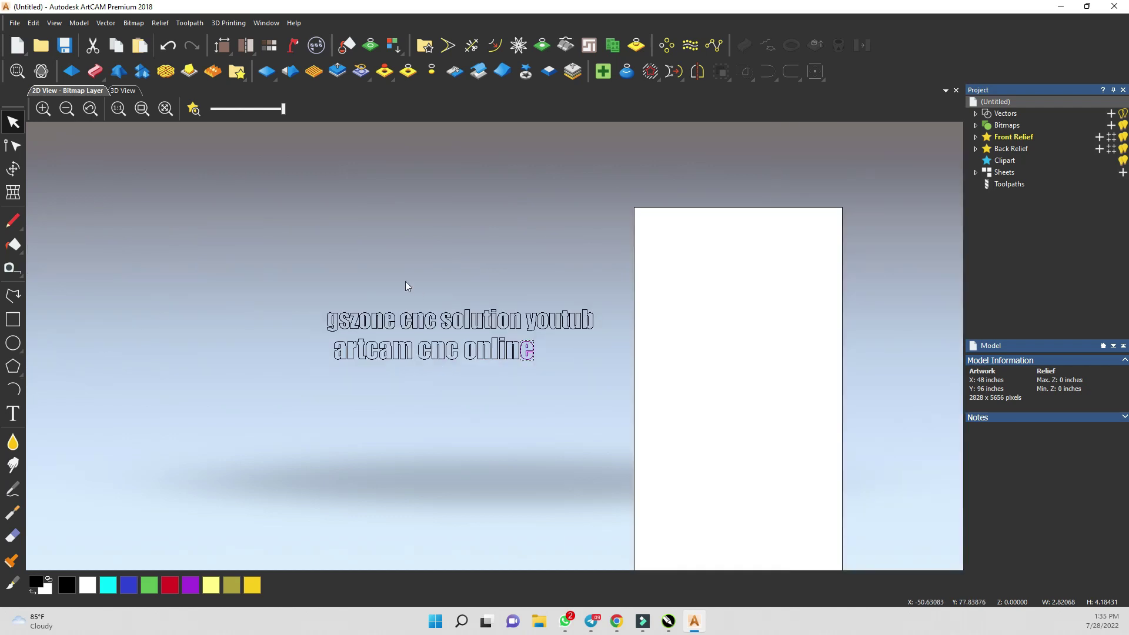
Duplicate the pair of text lines until five sets are stacked outside the model, beyond its left edge.
click(368, 259)
drag(269, 274, 609, 423)
drag(377, 324, 357, 122)
scroll(532, 321, down, 3)
scroll(517, 322, up, 2)
ctrl+drag(439, 291, 439, 254)
click(525, 424)
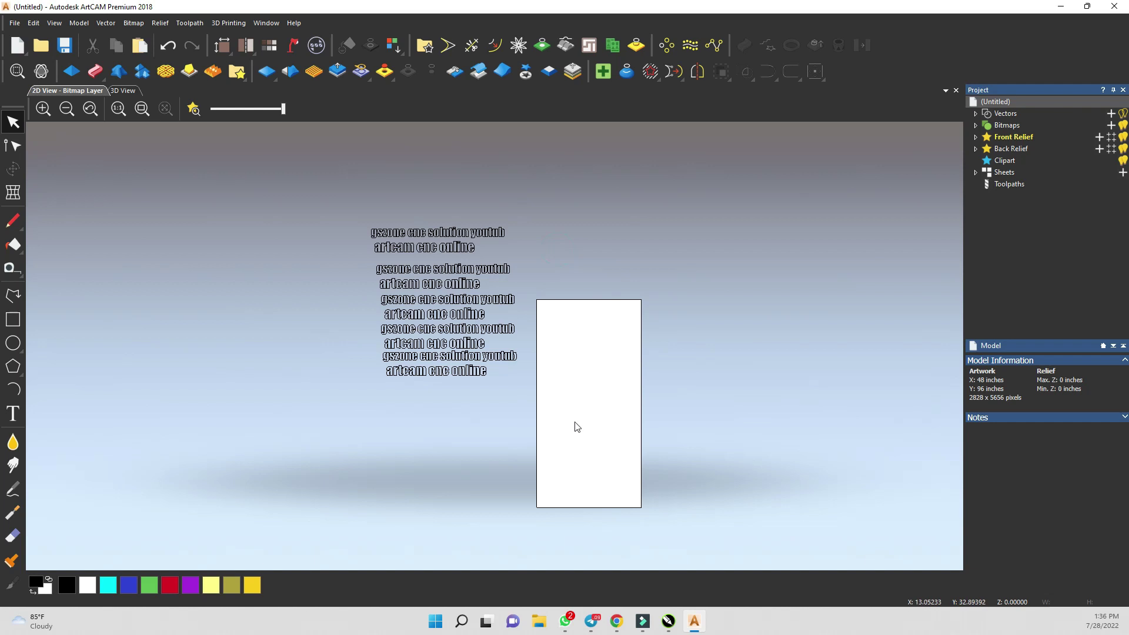
scroll(590, 401, up, 2)
scroll(591, 401, down, 2)
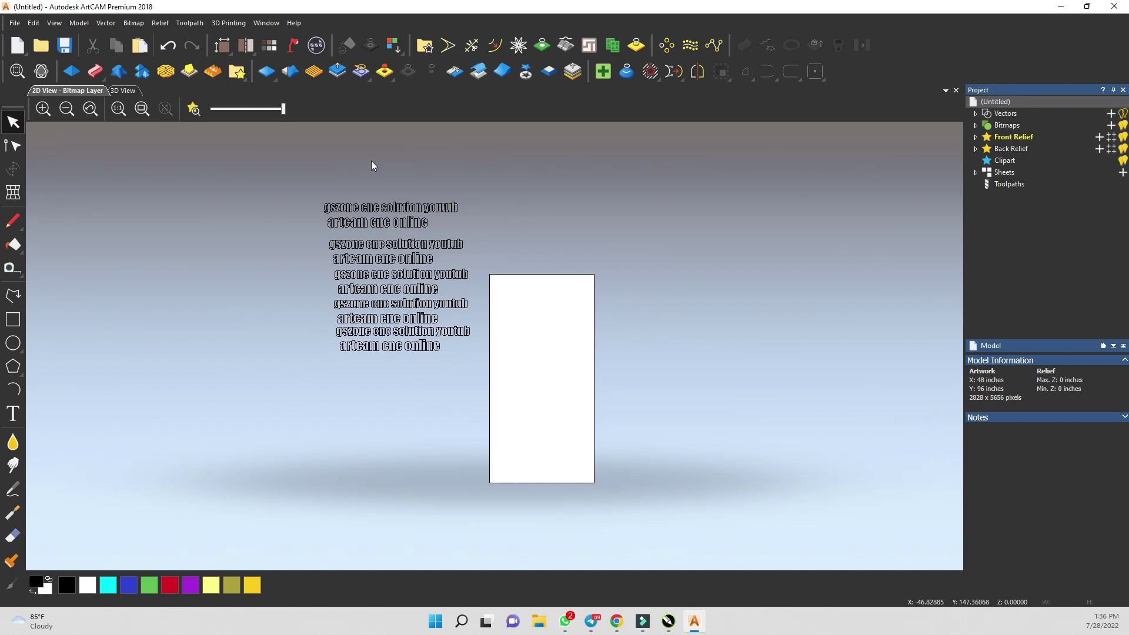
drag(289, 167, 493, 442)
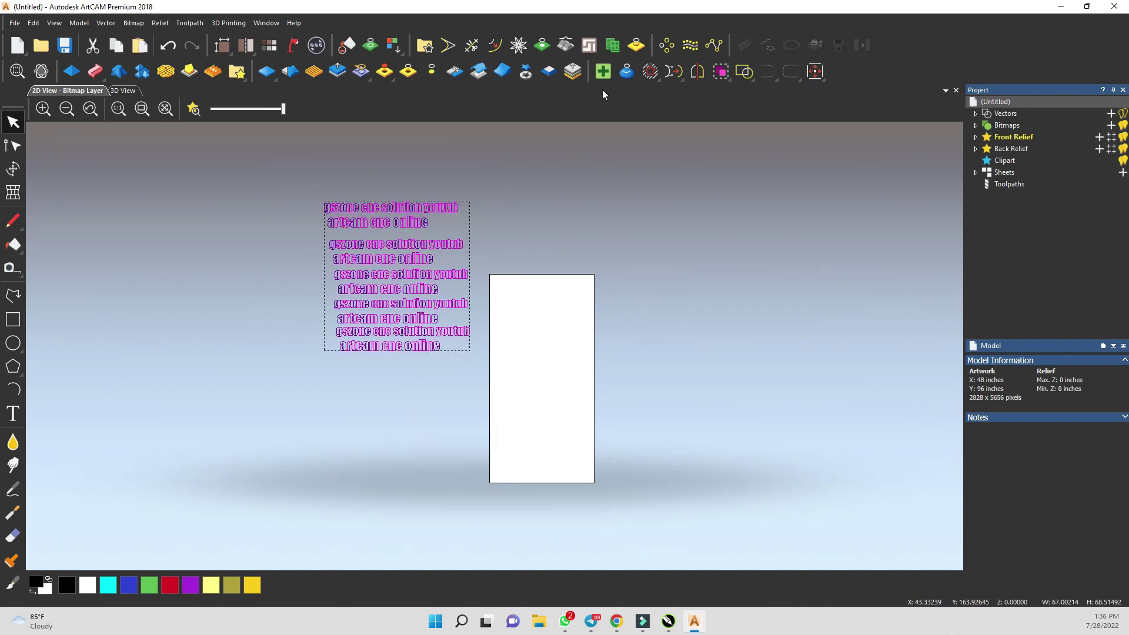
click(590, 45)
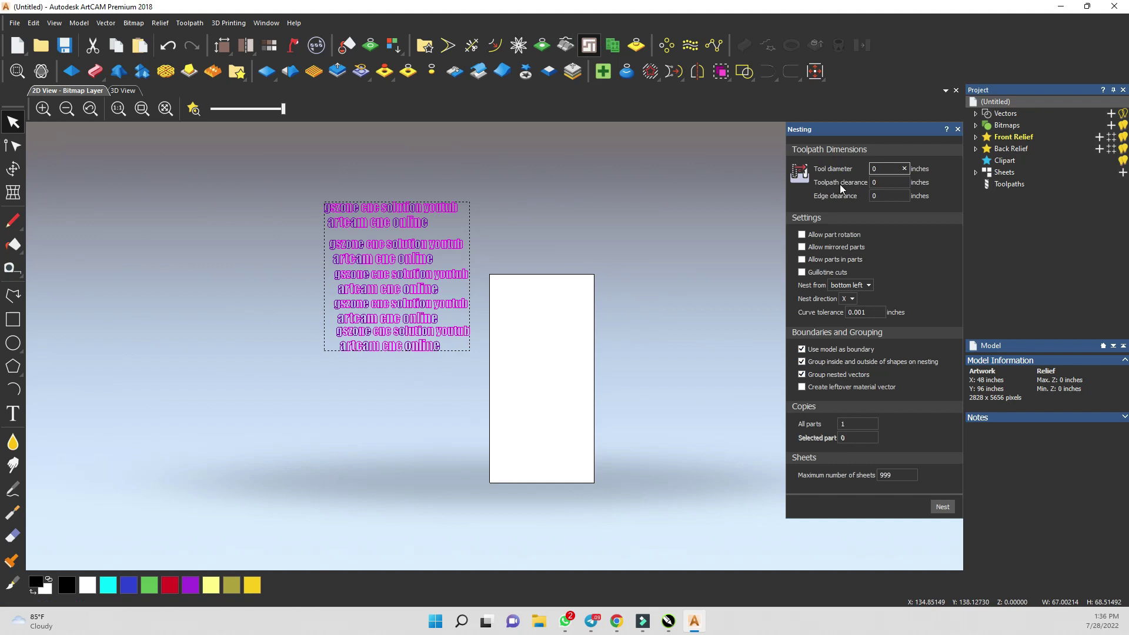
click(957, 129)
click(651, 236)
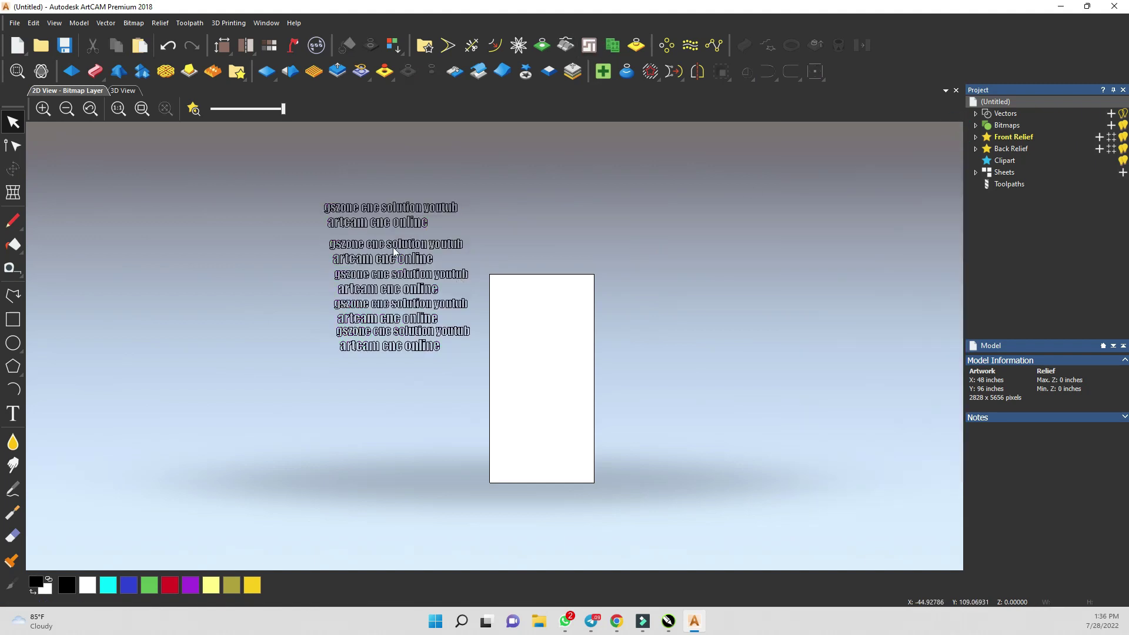
Change the model size units from inches to mm.
click(221, 45)
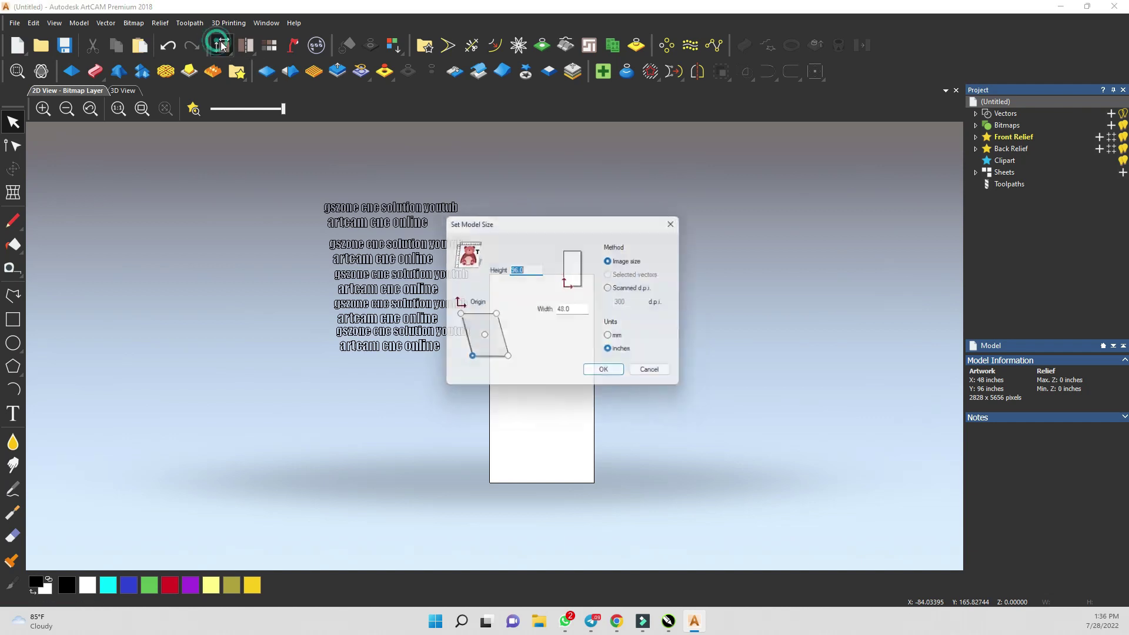
click(613, 338)
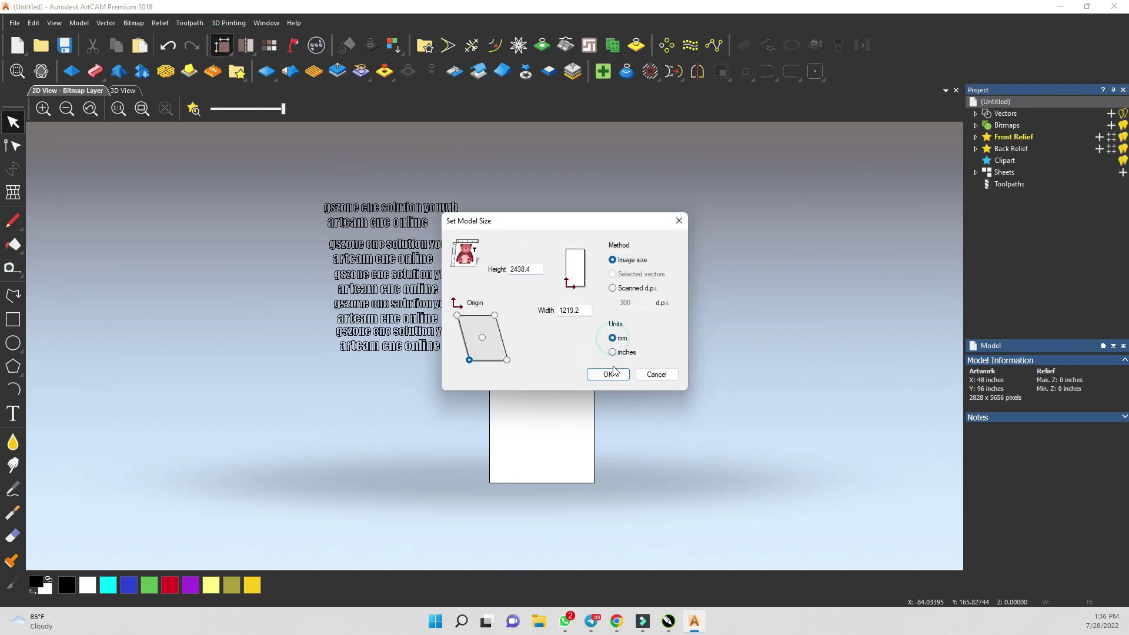
click(608, 374)
Set up nesting for all five lettering sets with tool diameter 6 mm, toolpath clearance 6 mm and edge clearance 18 mm.
scroll(693, 341, down, 2)
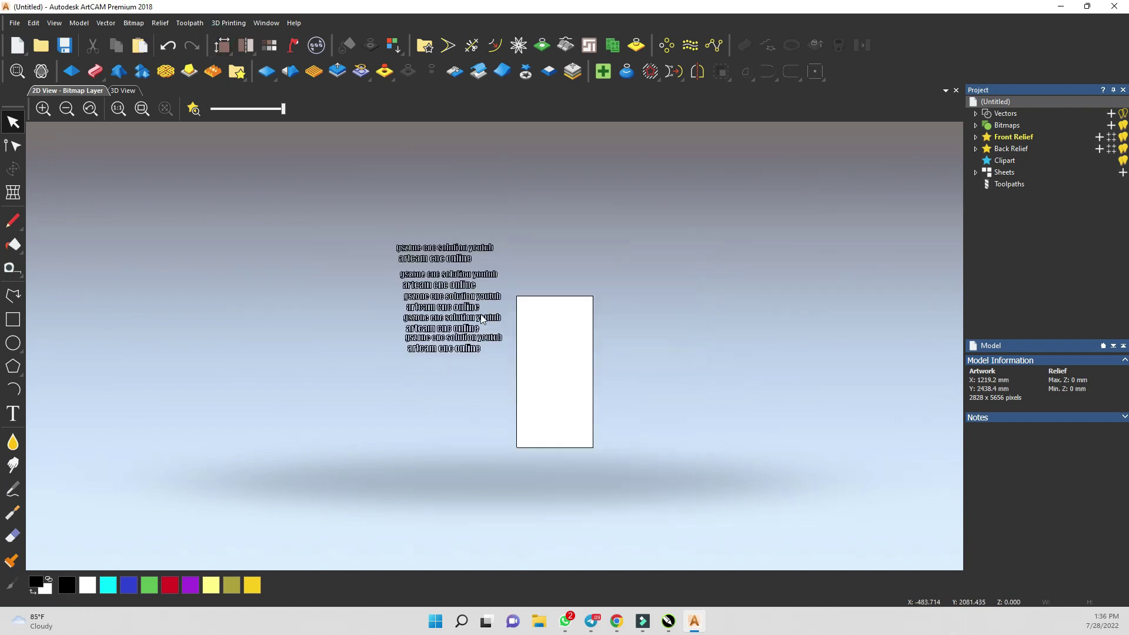
drag(395, 282, 510, 385)
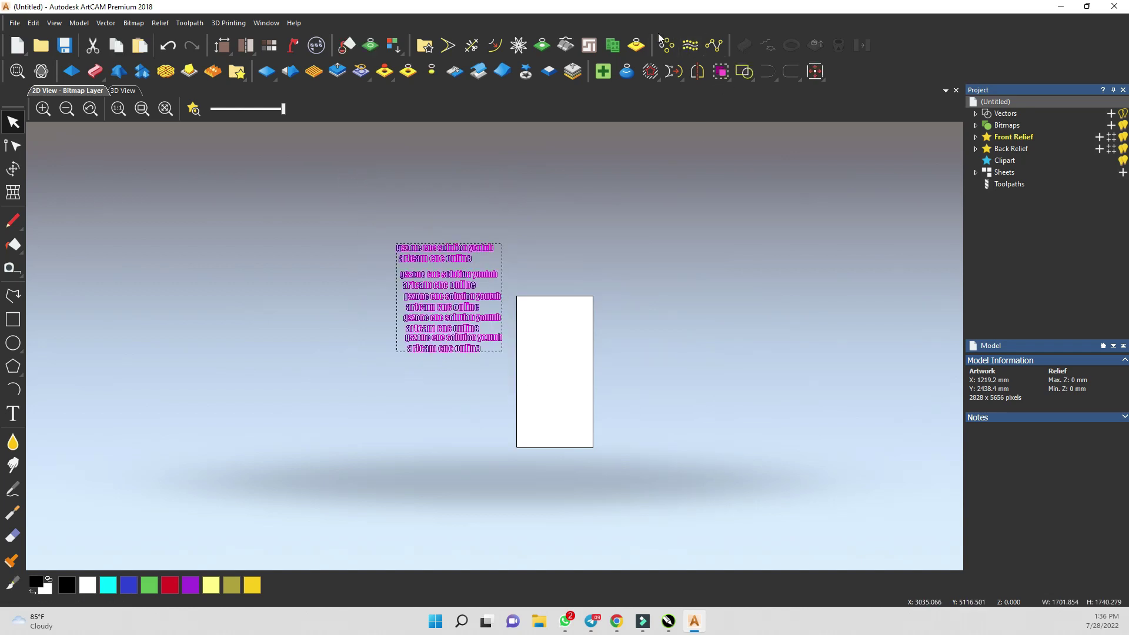
click(589, 46)
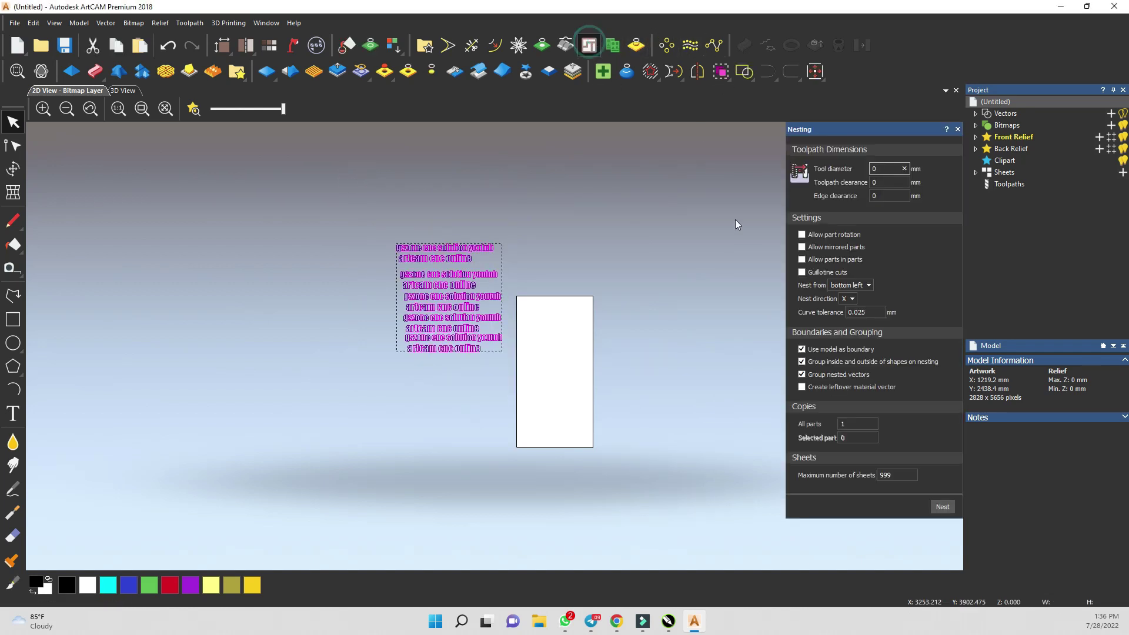
double_click(887, 171)
click(885, 184)
text(6)
click(888, 197)
Allow part rotation in the nesting settings with a step angle of 90 degrees.
click(802, 235)
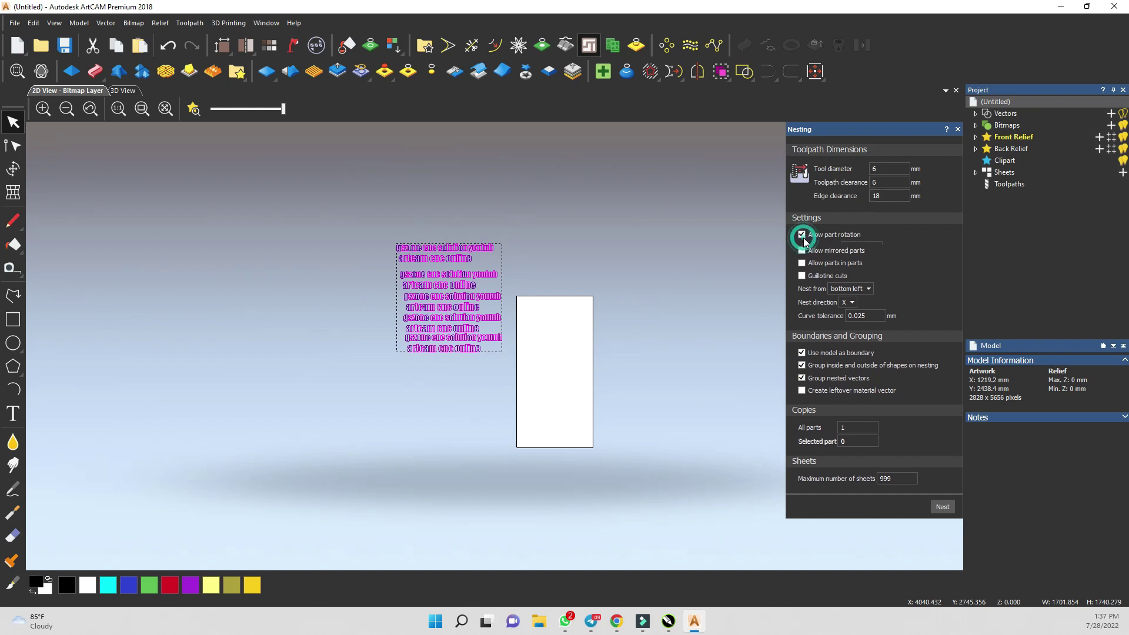
drag(864, 248, 835, 252)
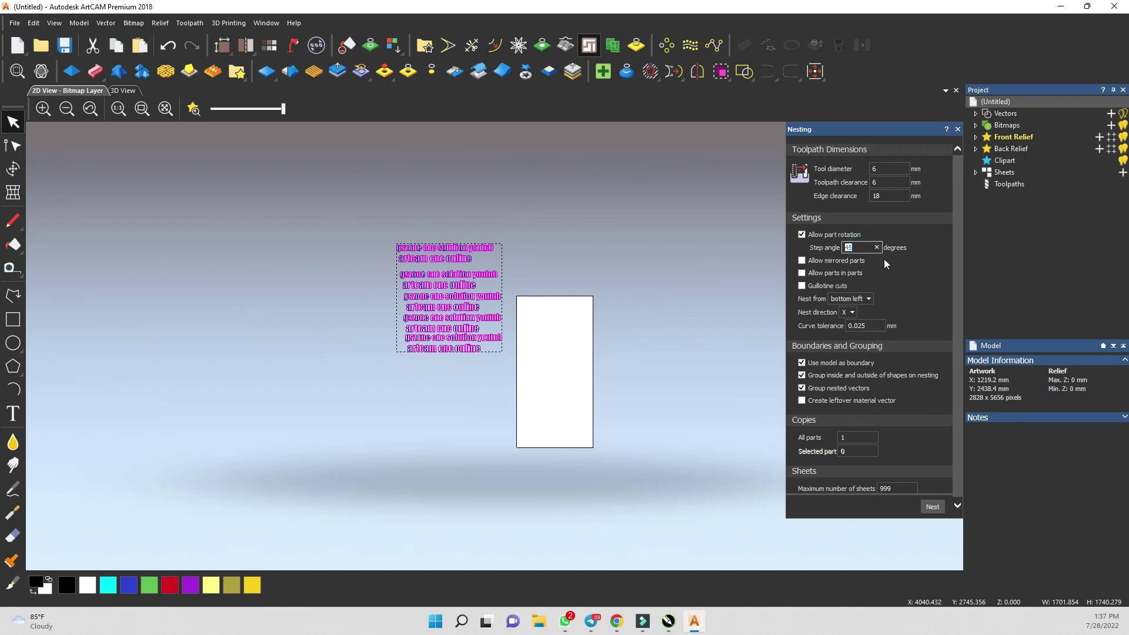
click(905, 284)
scroll(902, 390, down, 1)
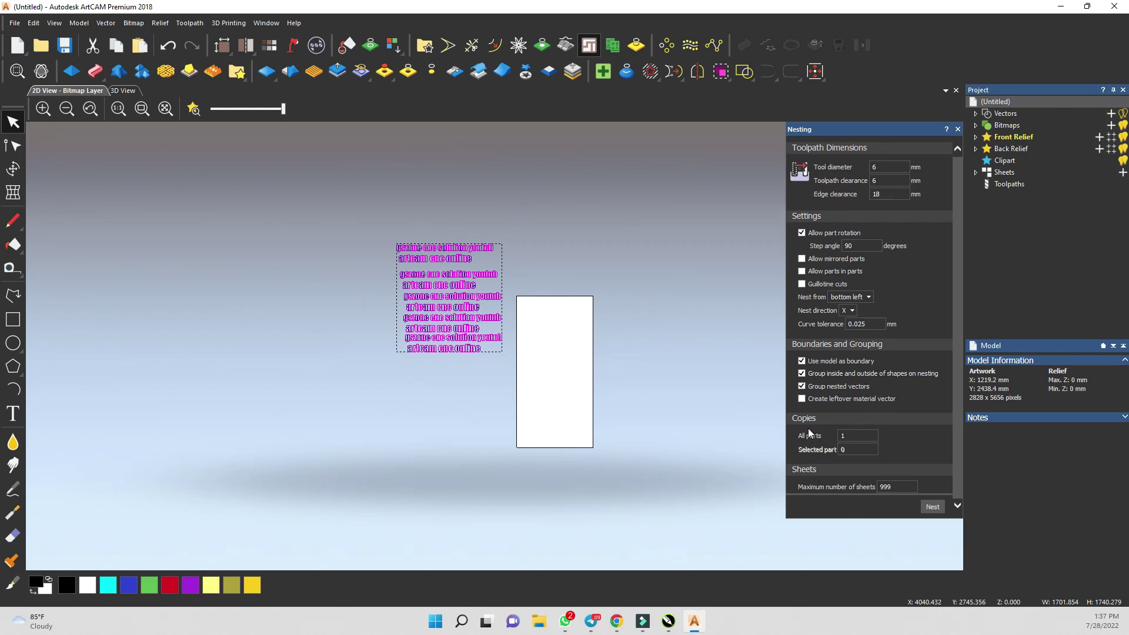
Nest one copy of every selected letter inside the model boundary, starting from the bottom left.
click(854, 433)
click(933, 509)
click(851, 128)
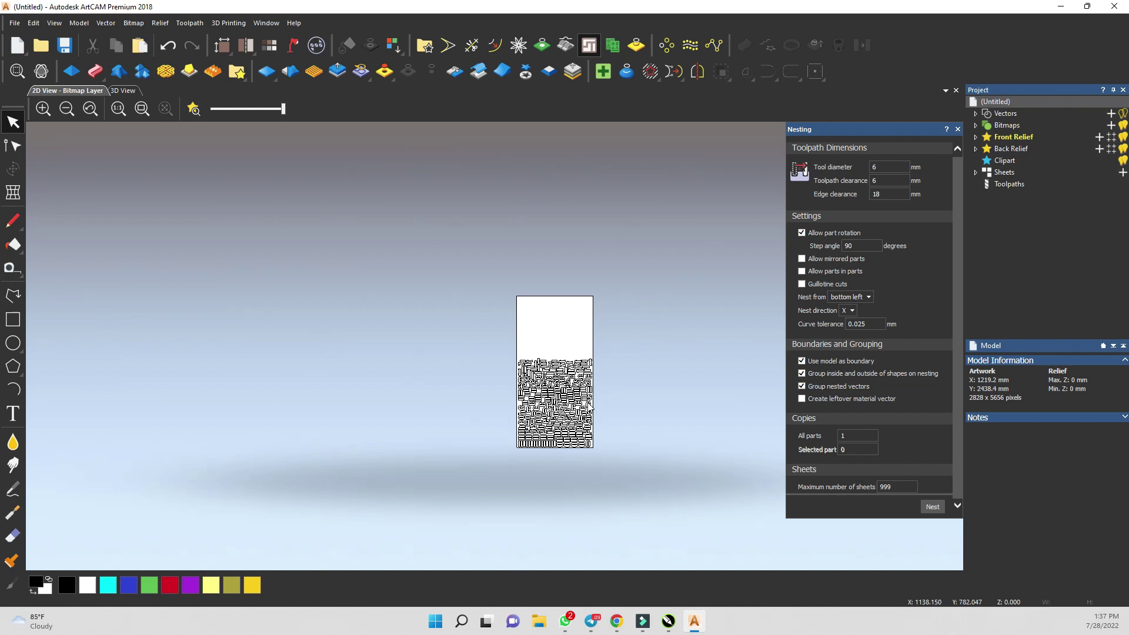
scroll(587, 407, up, 3)
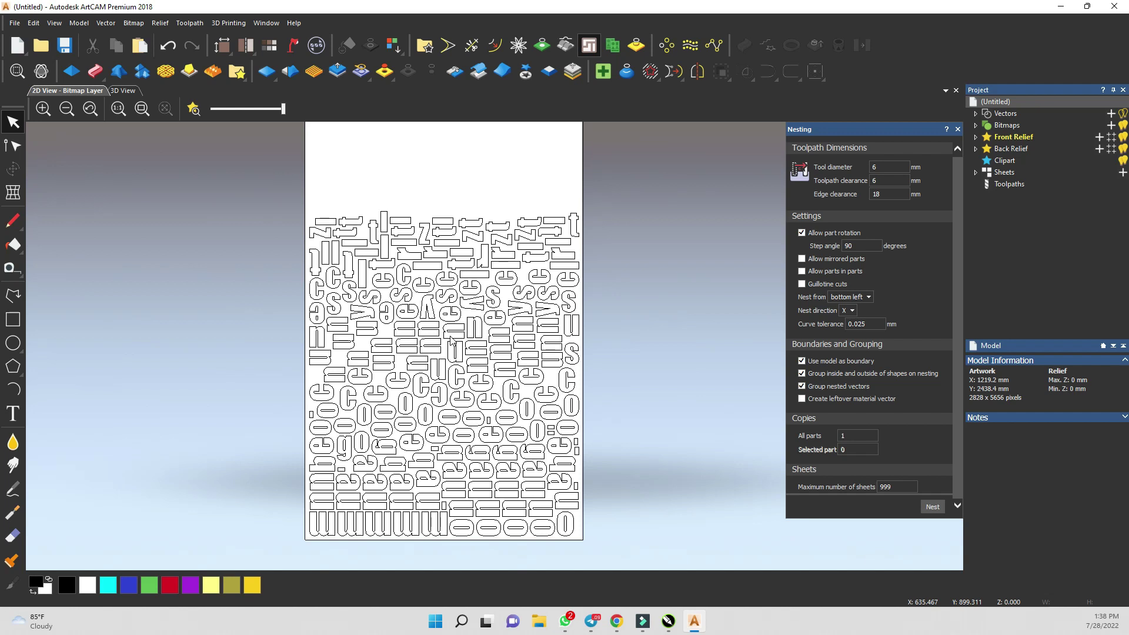
Undo the single-copy nesting of the letters.
click(975, 172)
click(974, 172)
key(ctrl+z)
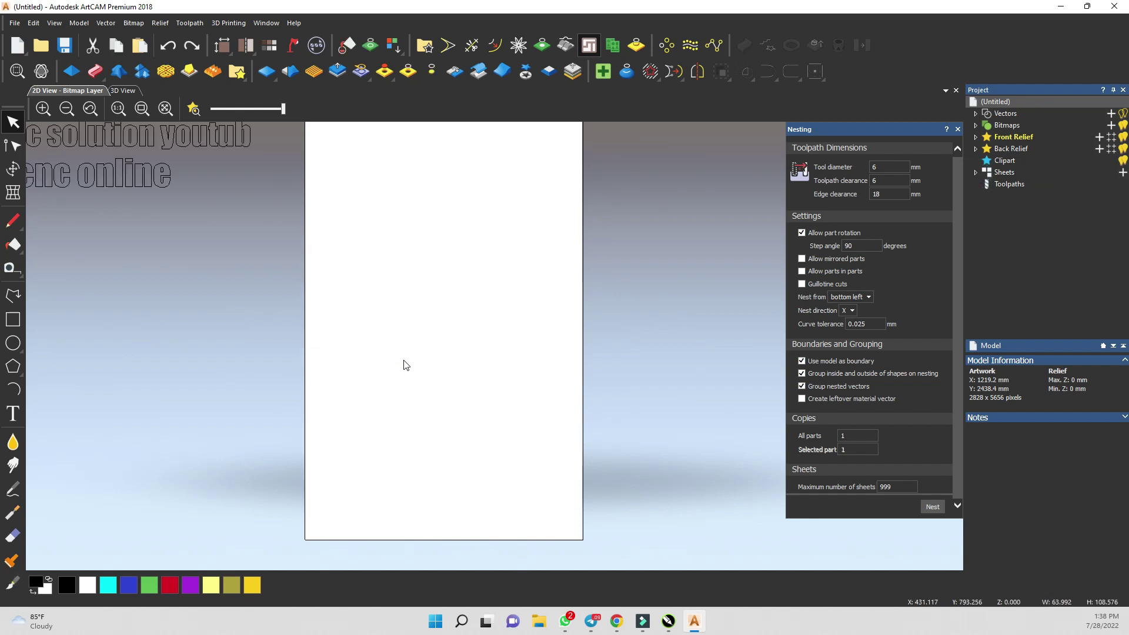
Reselect all five lettering sets beside the model and nest 10 copies of all parts across multiple sheets.
scroll(411, 329, down, 3)
scroll(441, 236, up, 2)
click(443, 238)
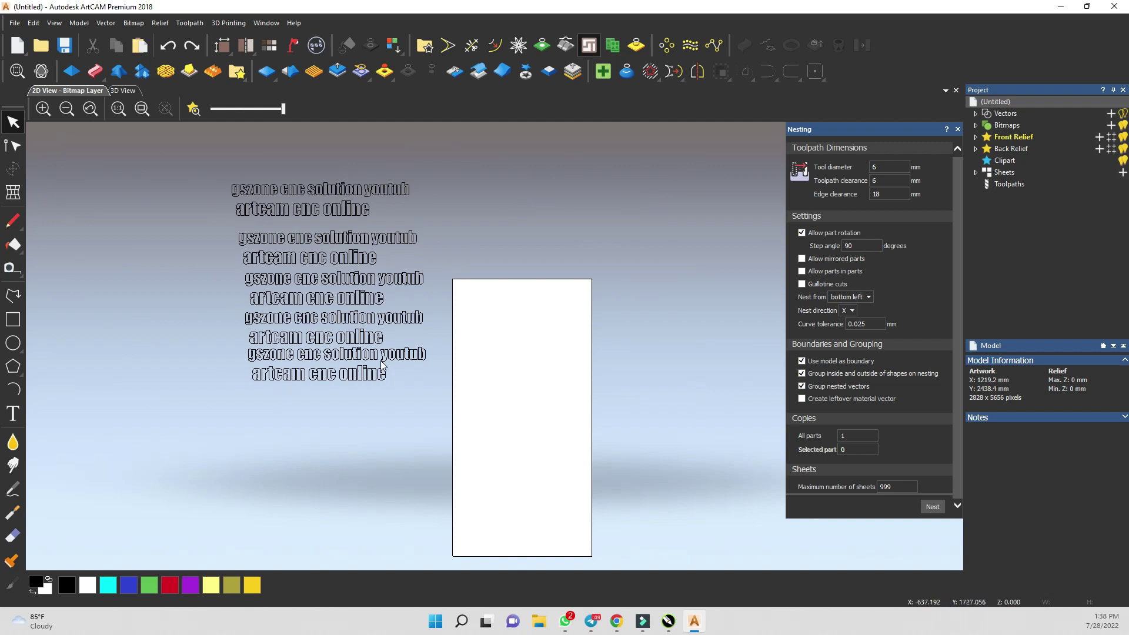
drag(428, 150, 199, 433)
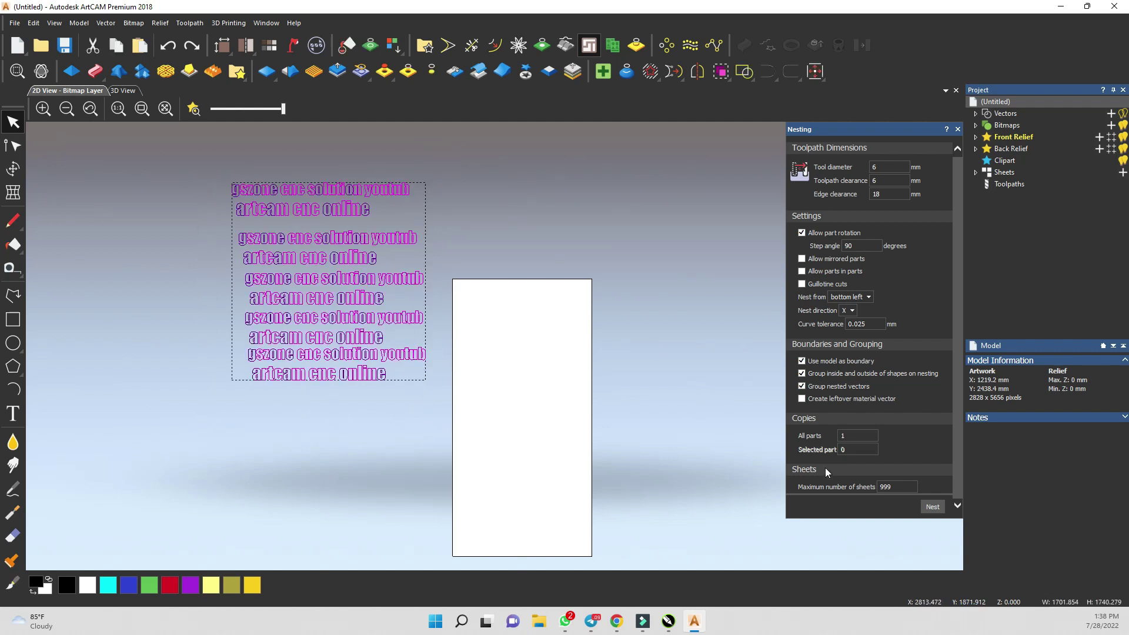
click(840, 436)
click(850, 437)
click(930, 507)
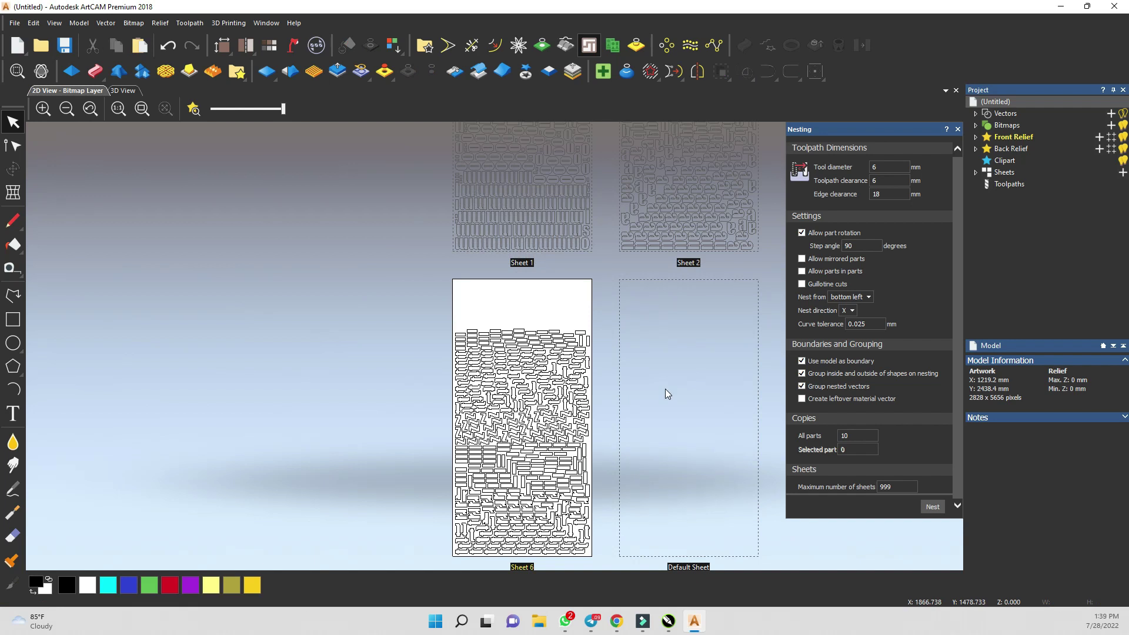
click(957, 129)
Examine how the letters are packed on the nested sheets, from the overall layout down to individual letters.
scroll(558, 265, down, 2)
drag(603, 328, 421, 413)
click(658, 351)
scroll(602, 340, down, 4)
scroll(588, 365, up, 2)
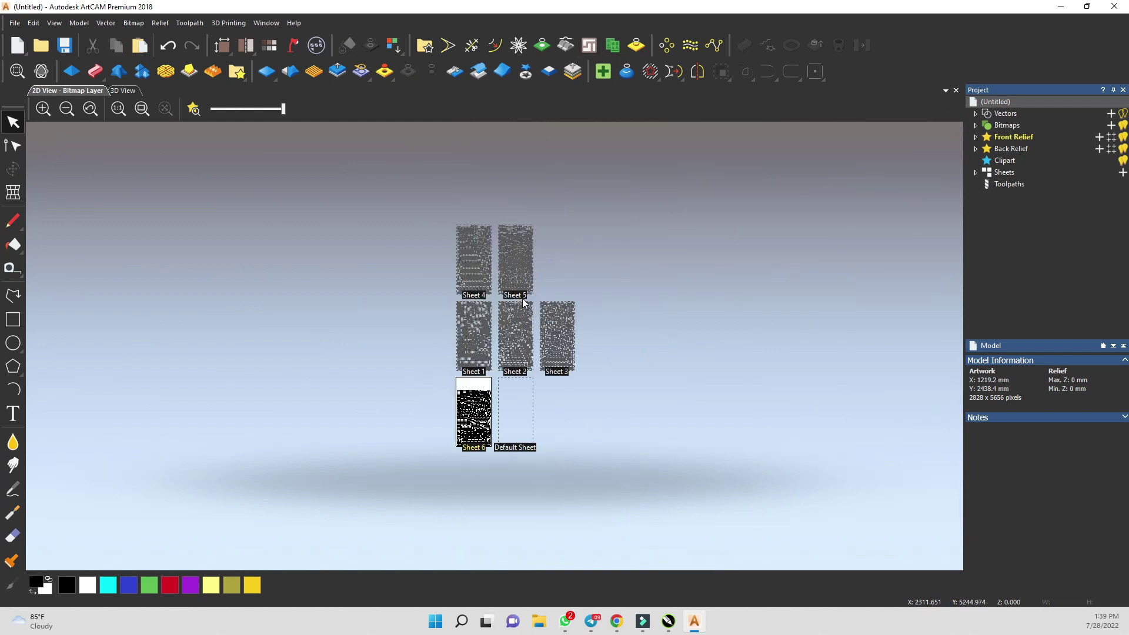
scroll(551, 413, up, 2)
scroll(552, 410, down, 2)
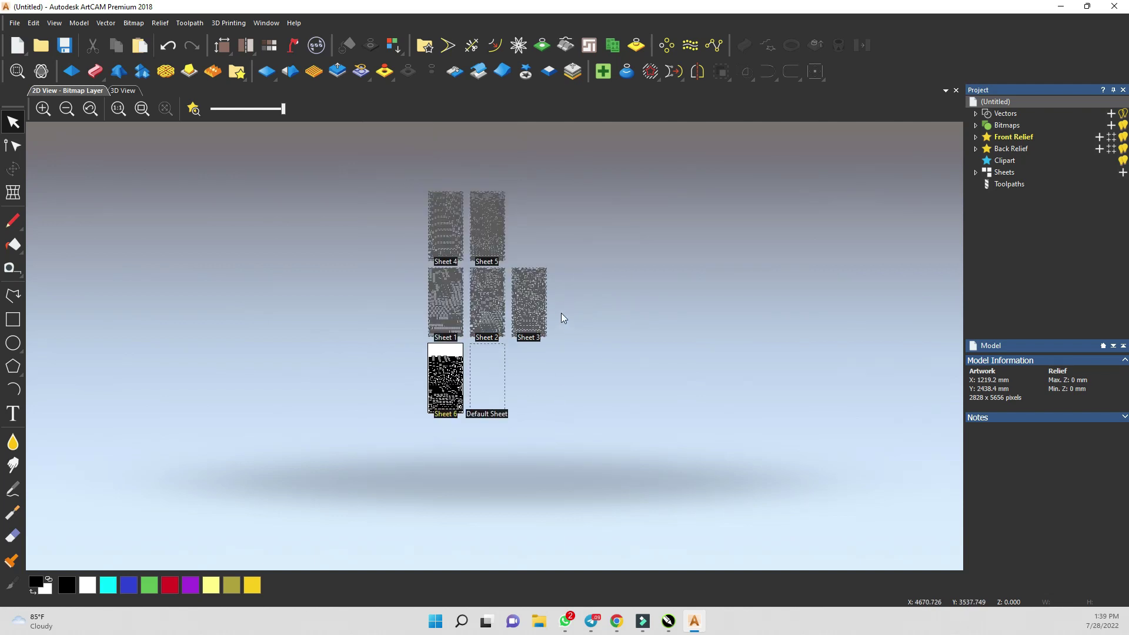
scroll(562, 314, up, 2)
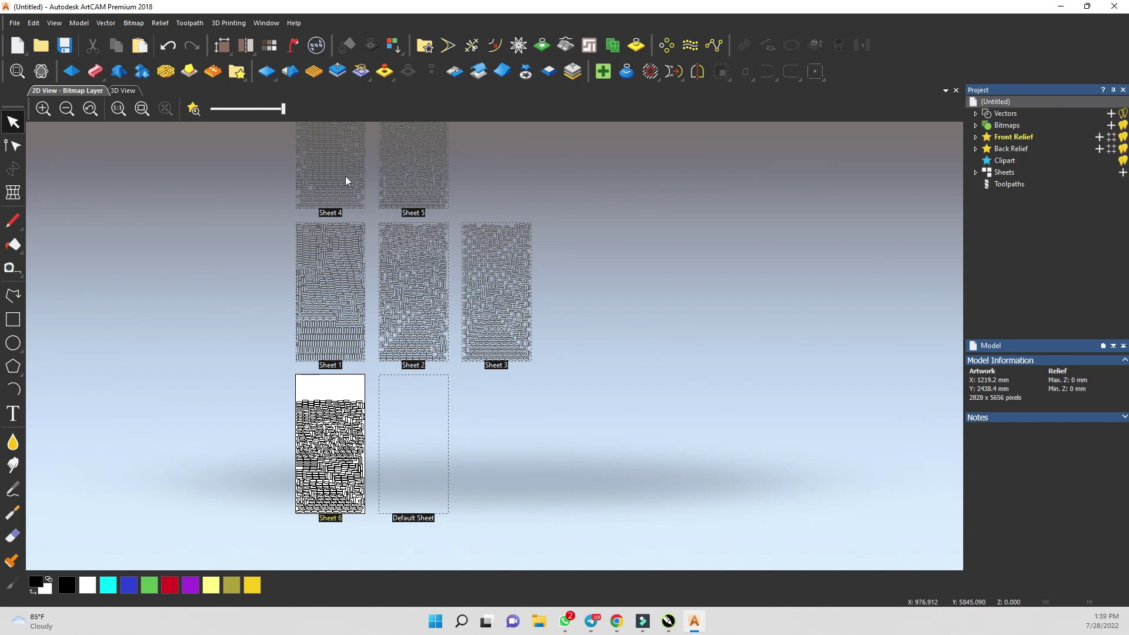
scroll(339, 171, up, 2)
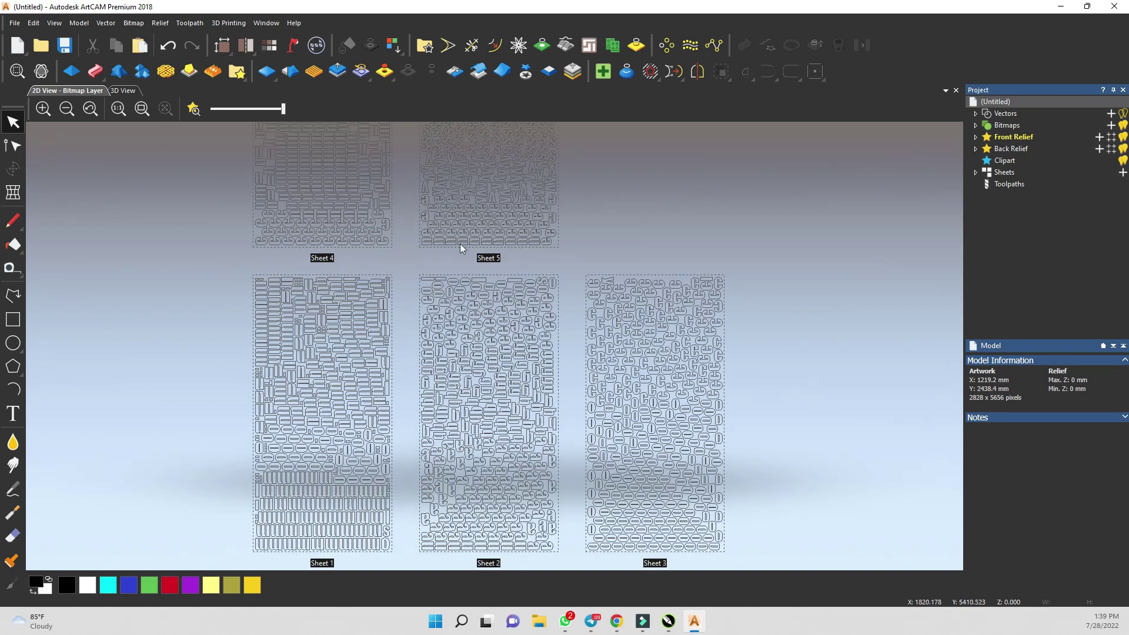
scroll(460, 244, down, 4)
scroll(450, 442, up, 2)
scroll(465, 479, up, 2)
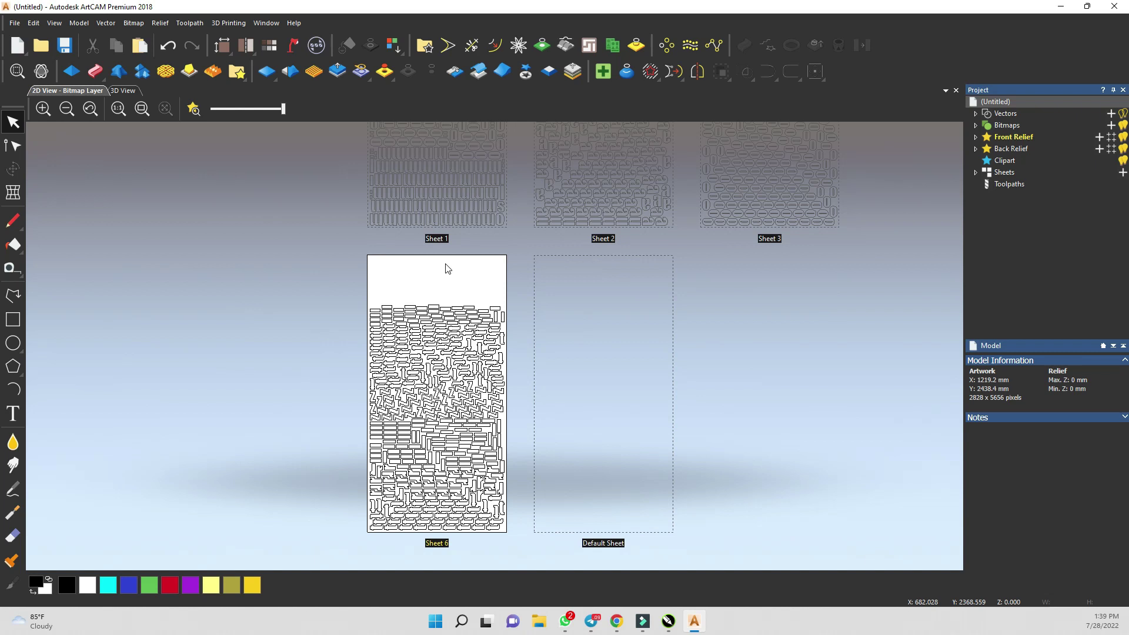
scroll(447, 268, down, 4)
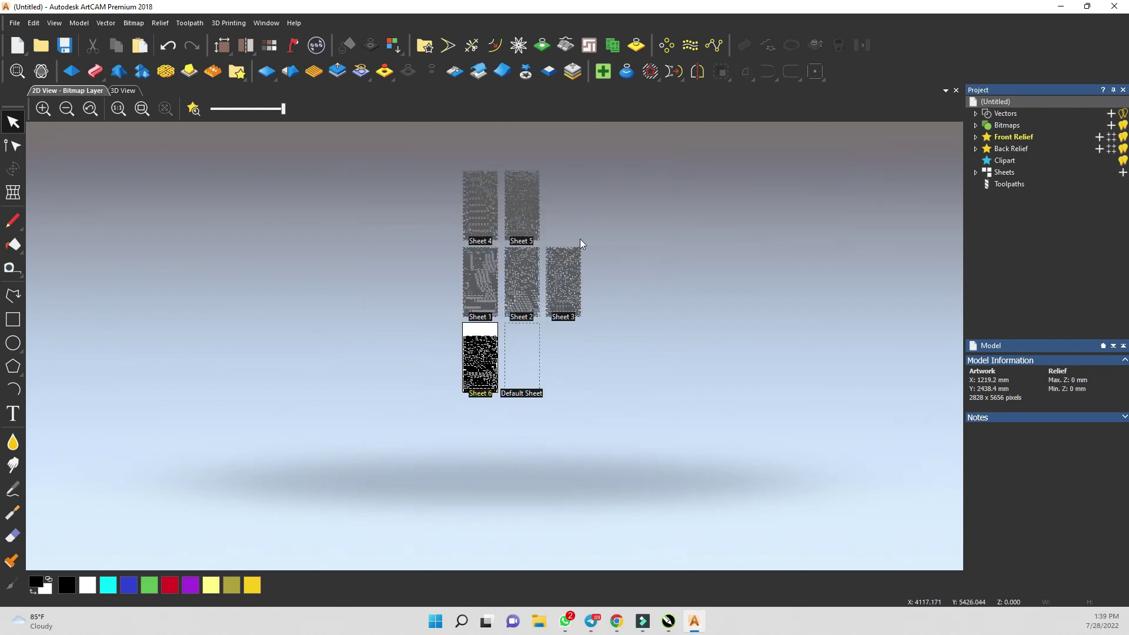
scroll(580, 241, up, 2)
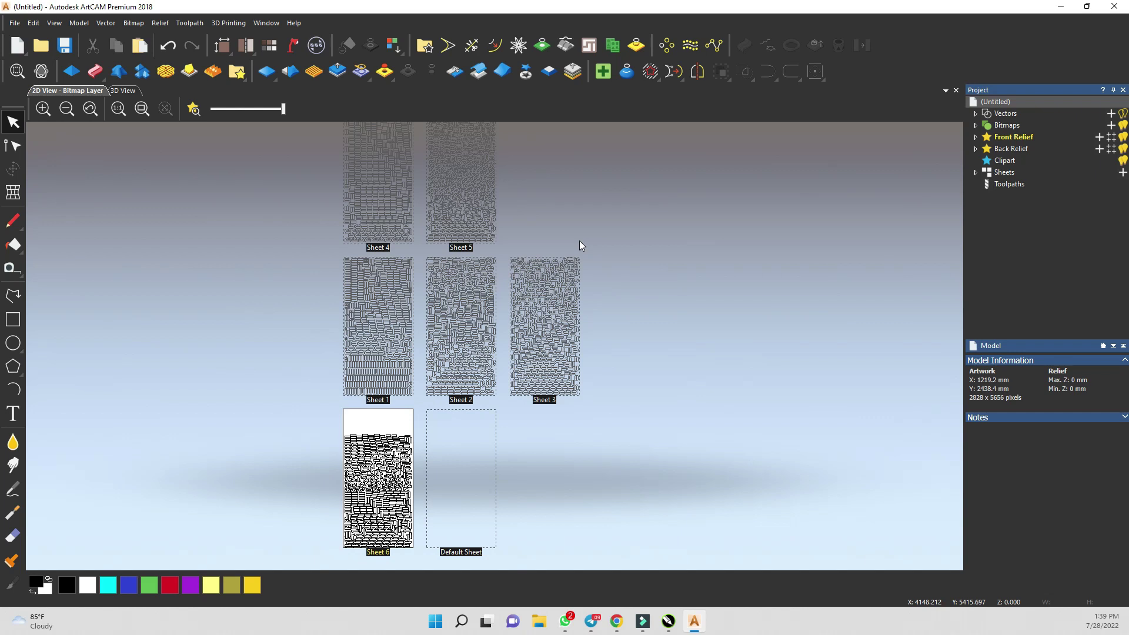
scroll(401, 377, up, 5)
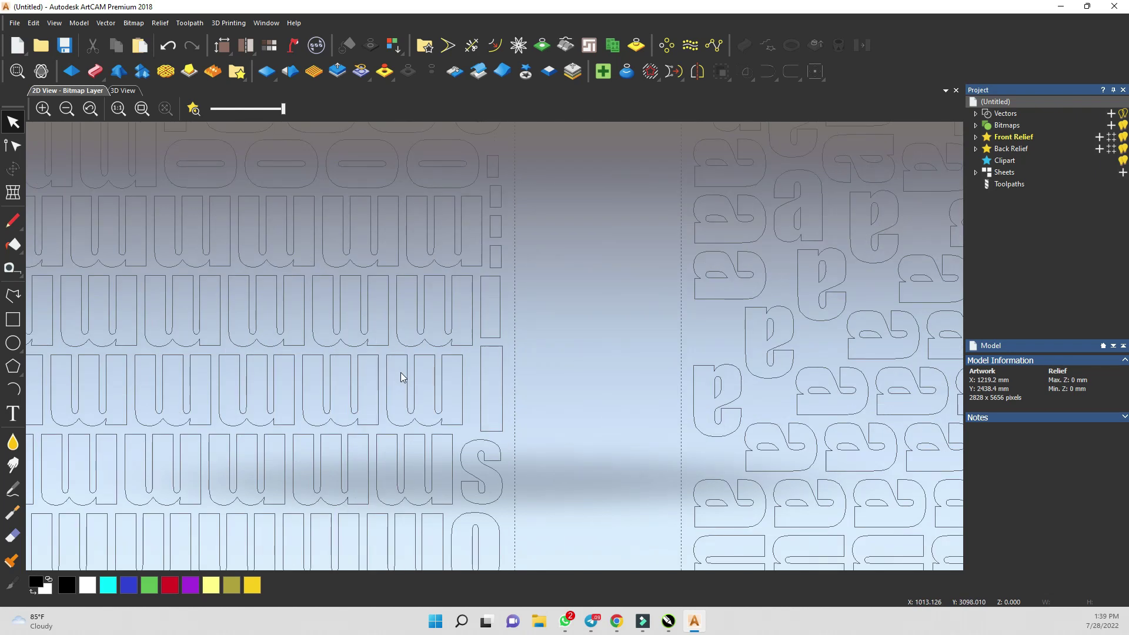
scroll(401, 372, down, 5)
scroll(426, 516, up, 5)
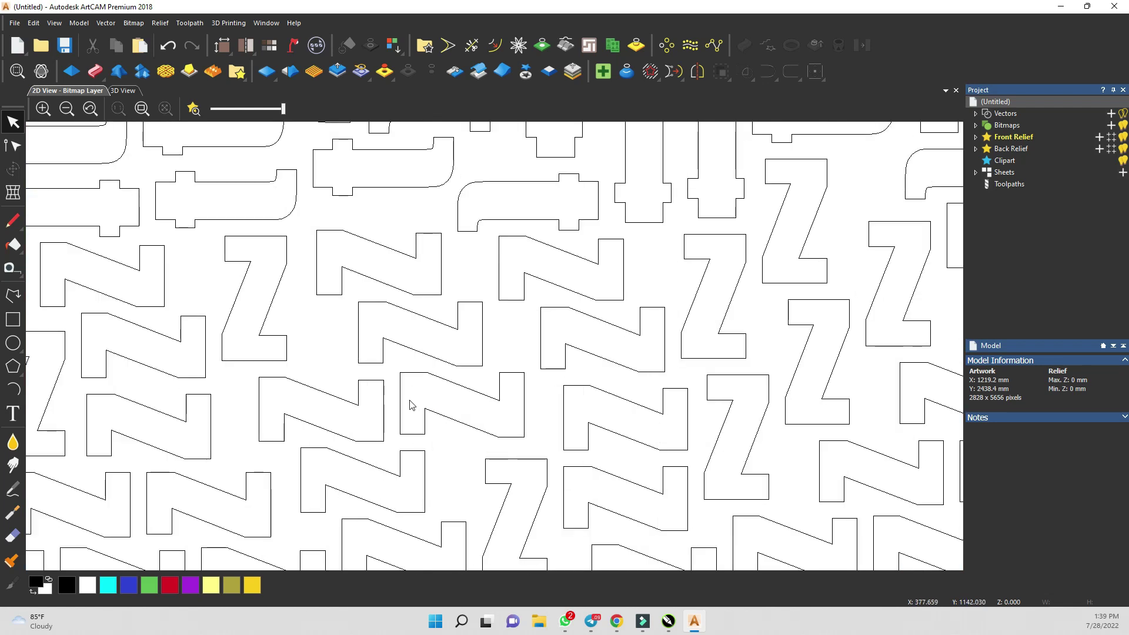
Measure the horizontal gap between two neighbouring rotated "z" letters near the left edge of Sheet 6.
scroll(410, 405, down, 2)
click(13, 268)
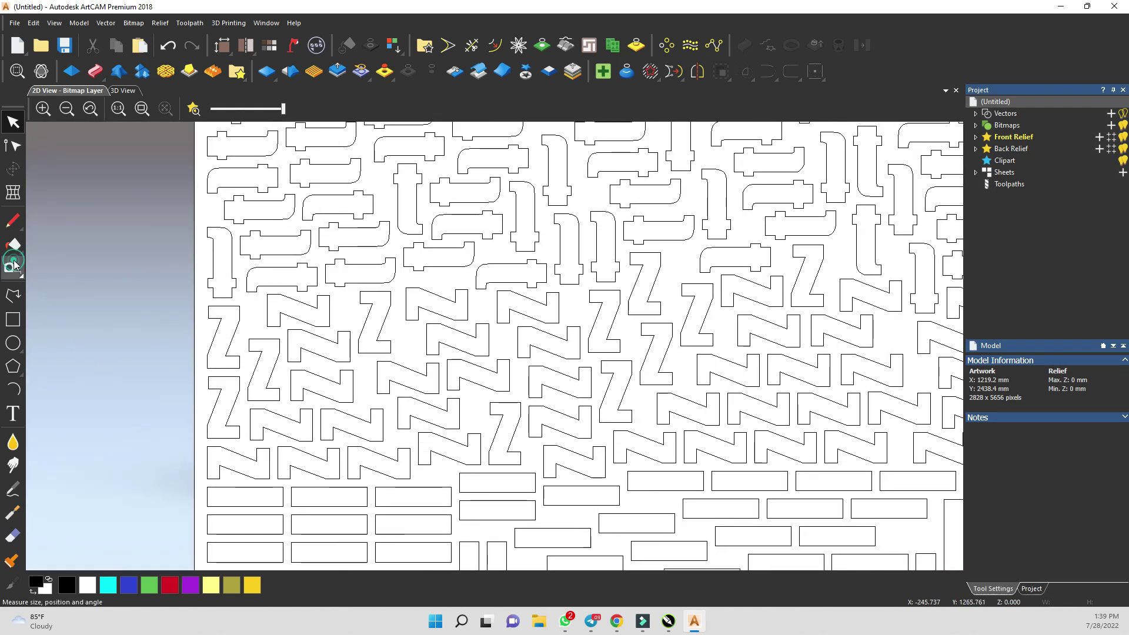
scroll(312, 488, up, 2)
drag(257, 484, 273, 484)
scroll(254, 501, up, 6)
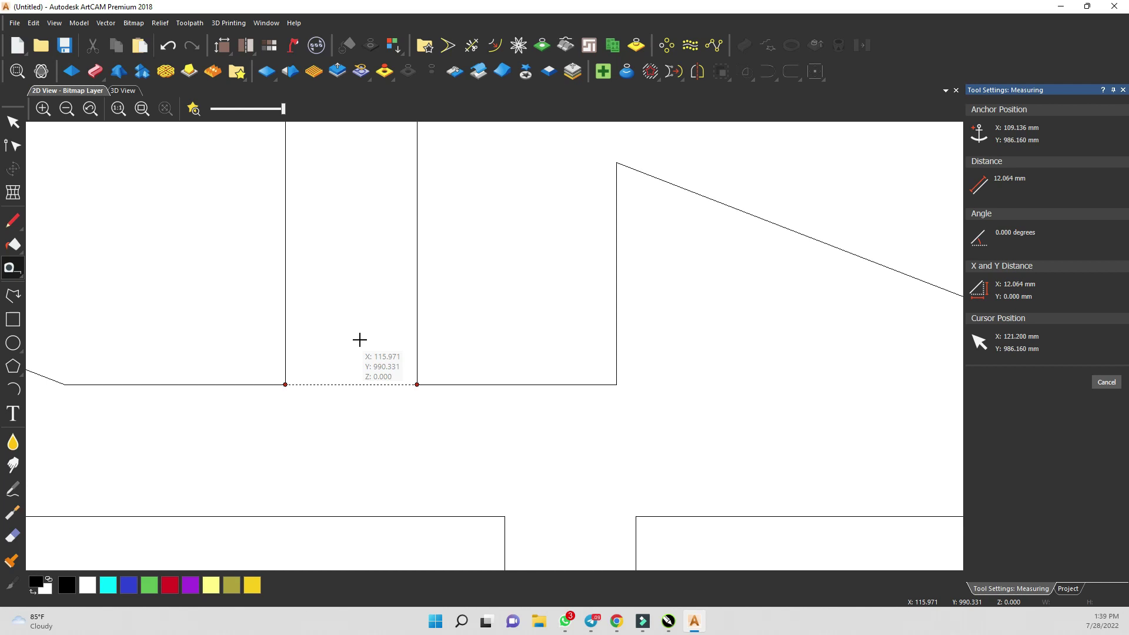
scroll(360, 339, down, 10)
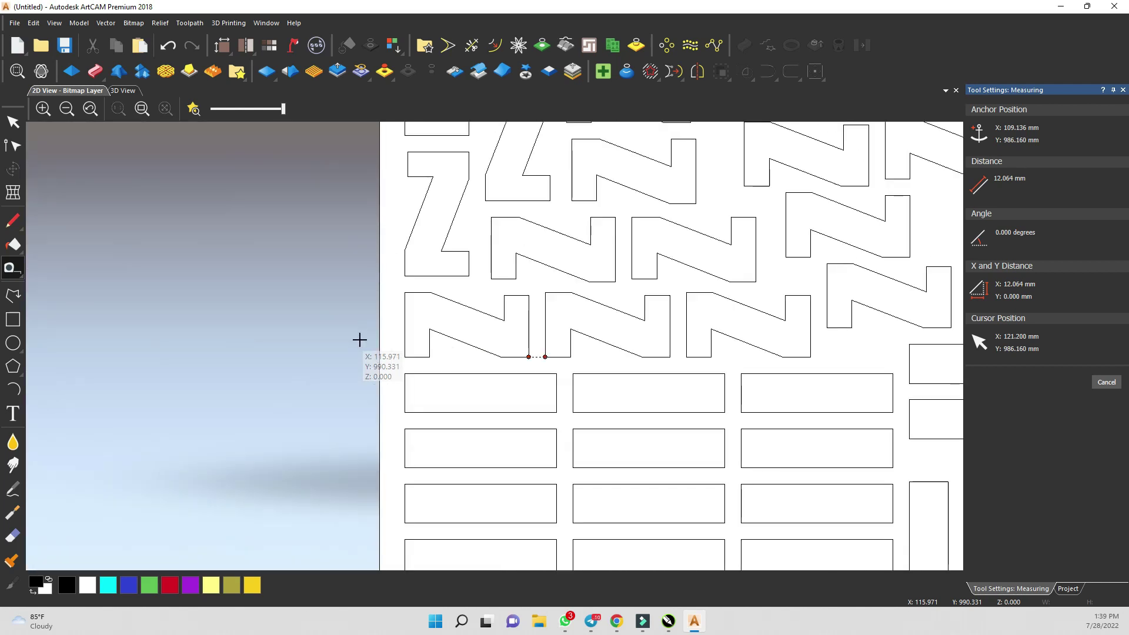
scroll(595, 311, up, 5)
Measure the clearance between a rectangular letter part and the left edge of Sheet 6.
scroll(628, 299, down, 5)
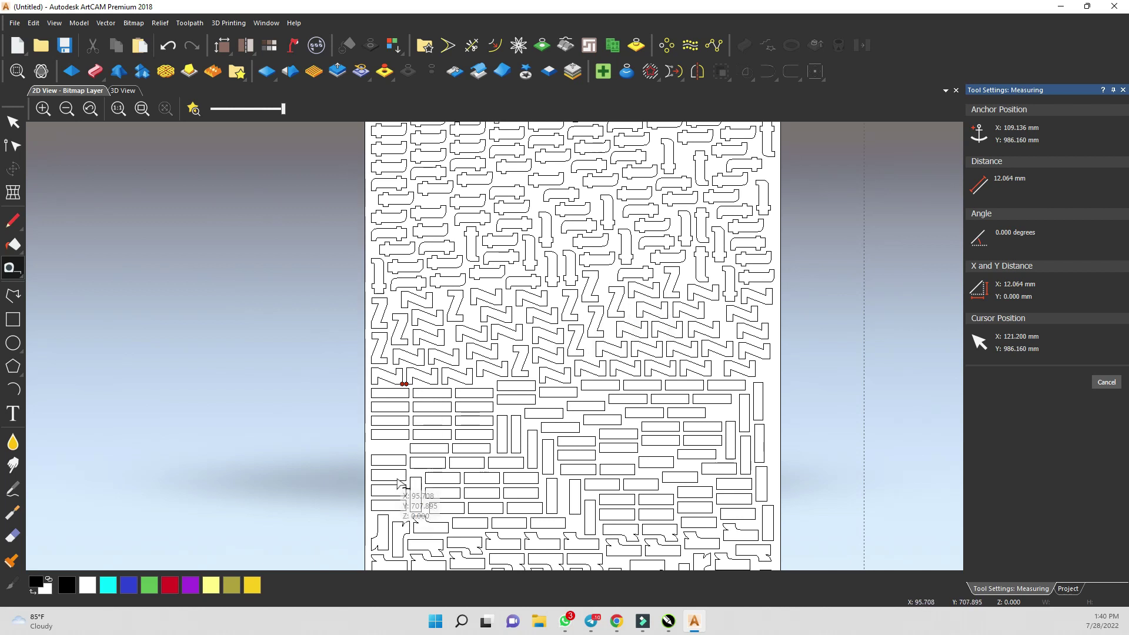
scroll(379, 468, up, 6)
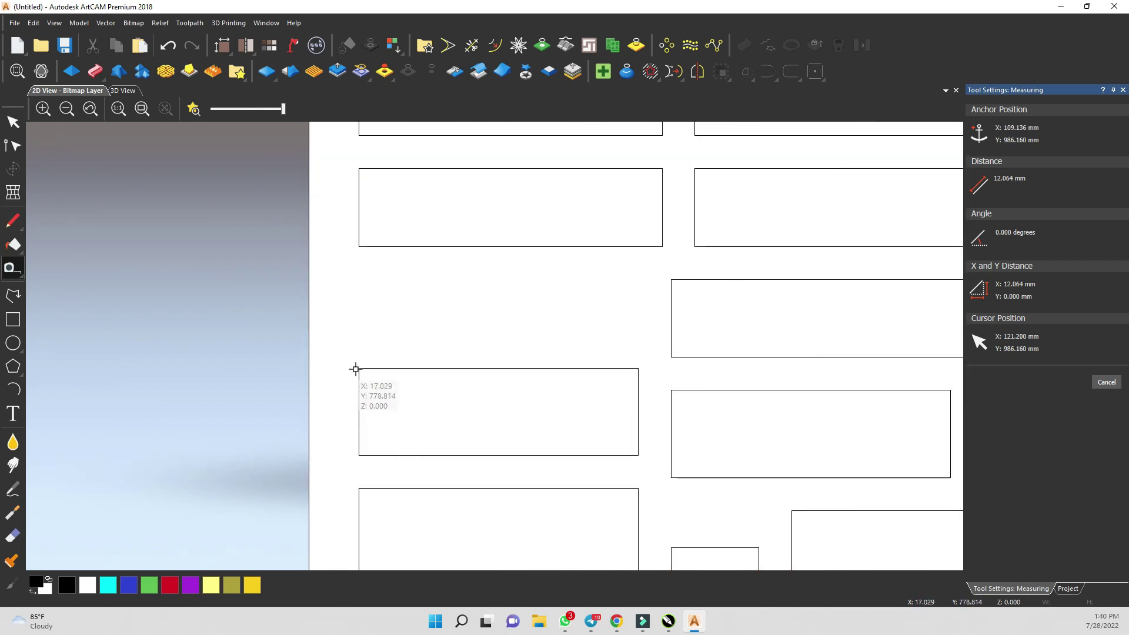
drag(359, 369, 307, 368)
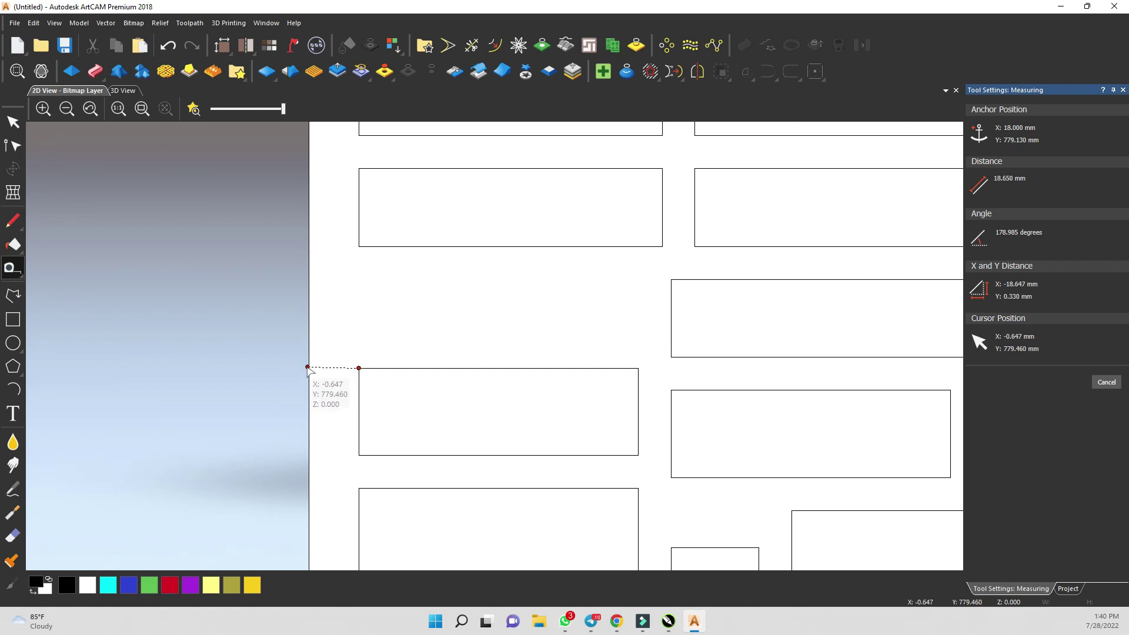
click(12, 122)
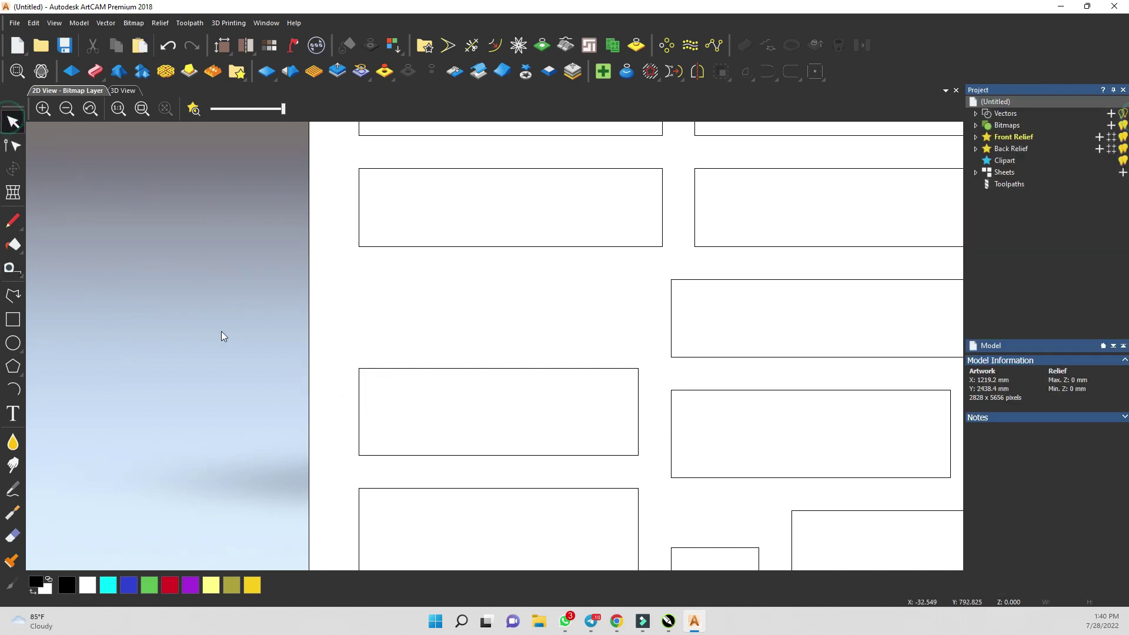
Check the letter arrangement and spacing on the remaining nested sheets, especially Sheets 3, 4 and 5.
scroll(284, 326, down, 6)
scroll(635, 232, up, 6)
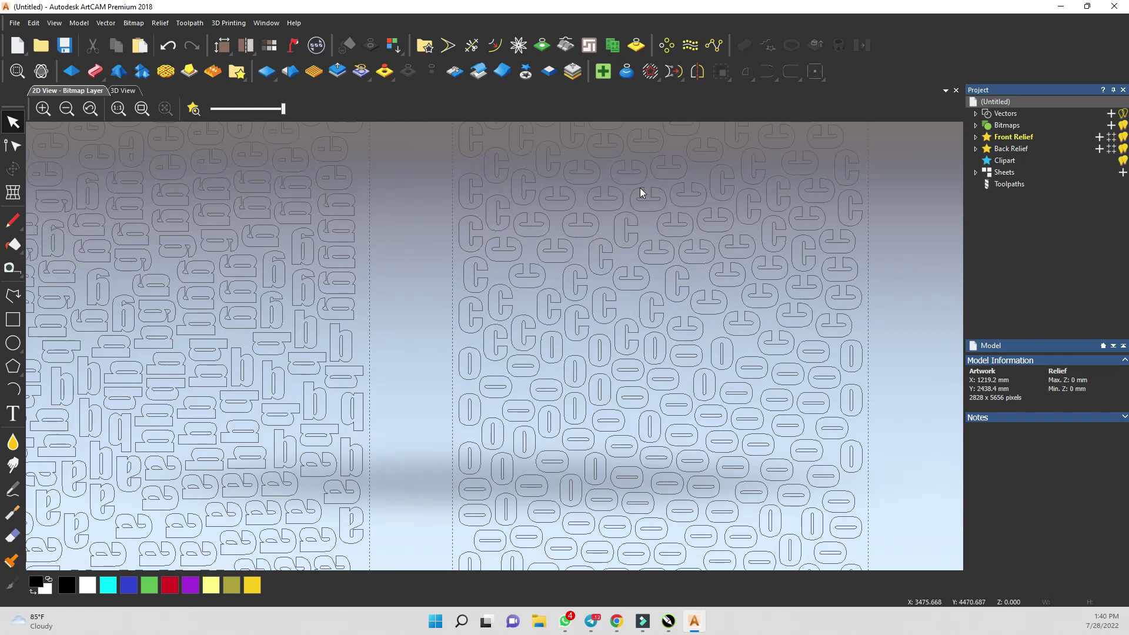
scroll(639, 189, down, 6)
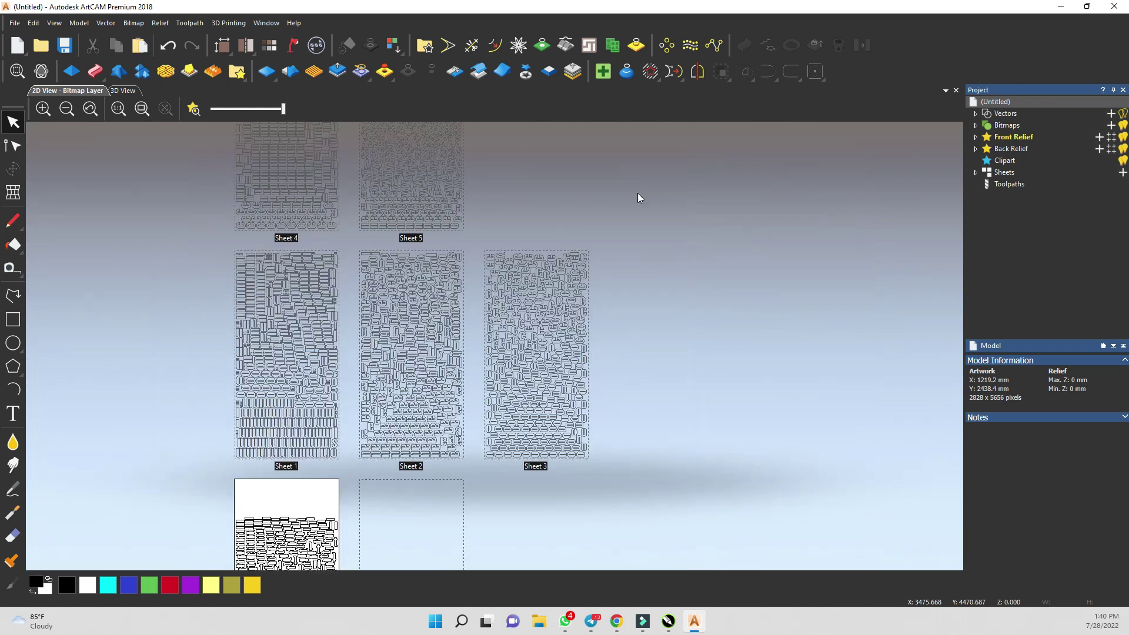
scroll(448, 237, up, 3)
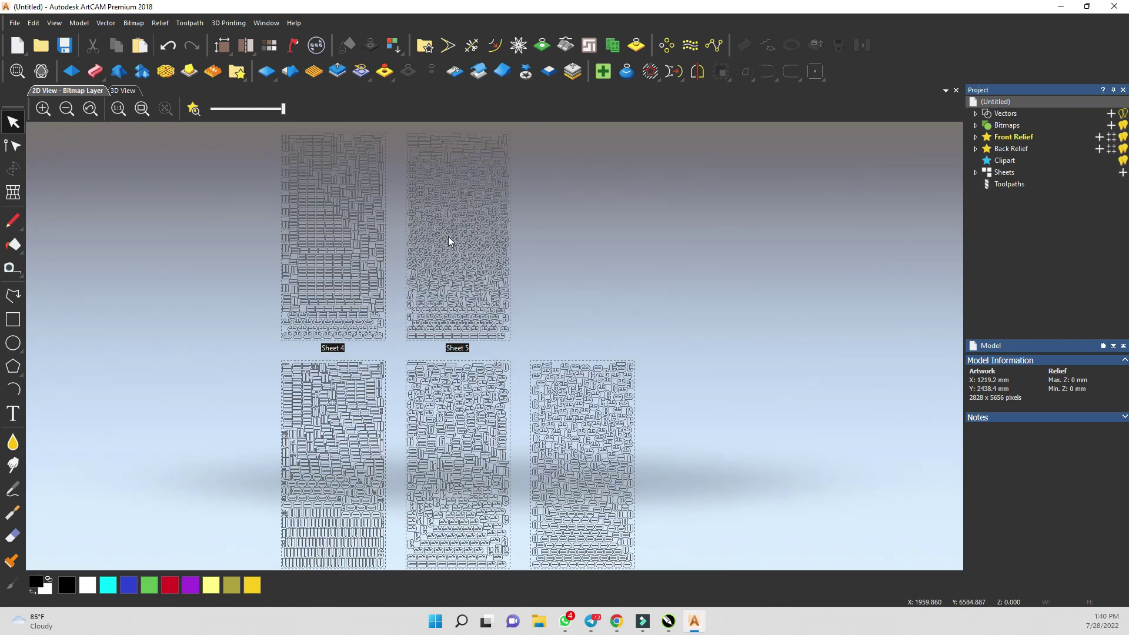
scroll(443, 263, up, 5)
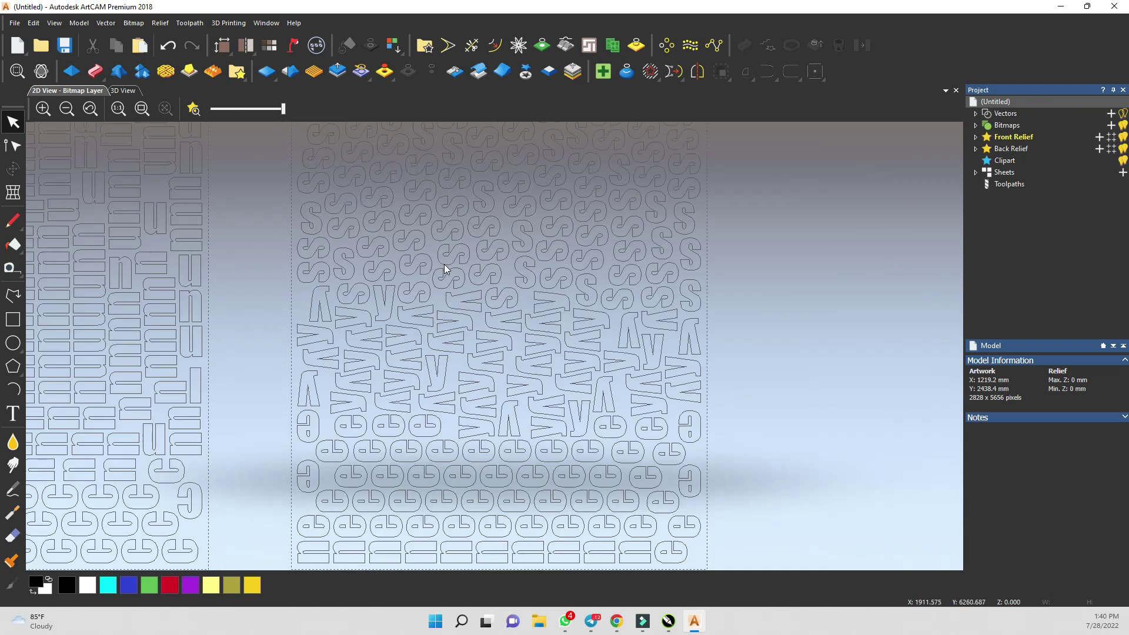
scroll(444, 264, down, 5)
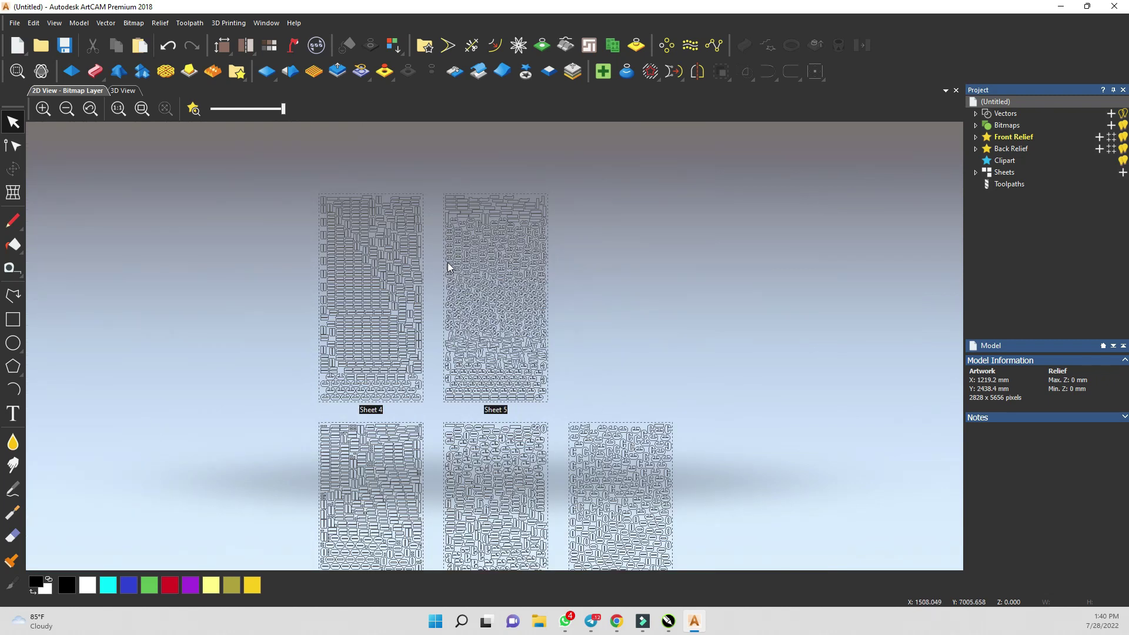
scroll(421, 375, up, 5)
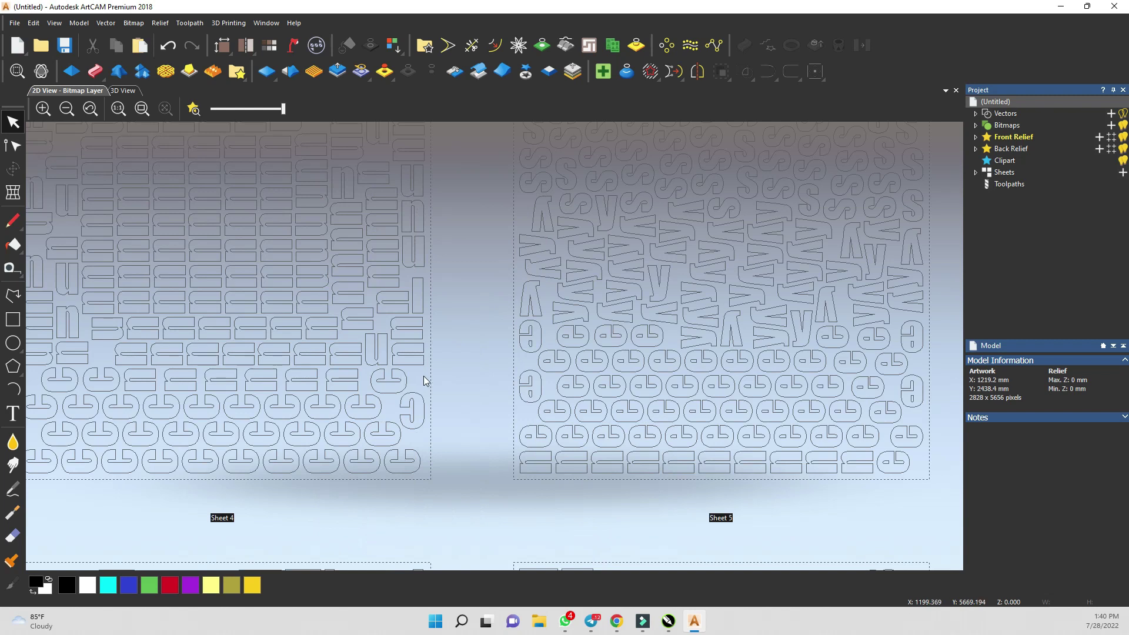
scroll(426, 381, down, 5)
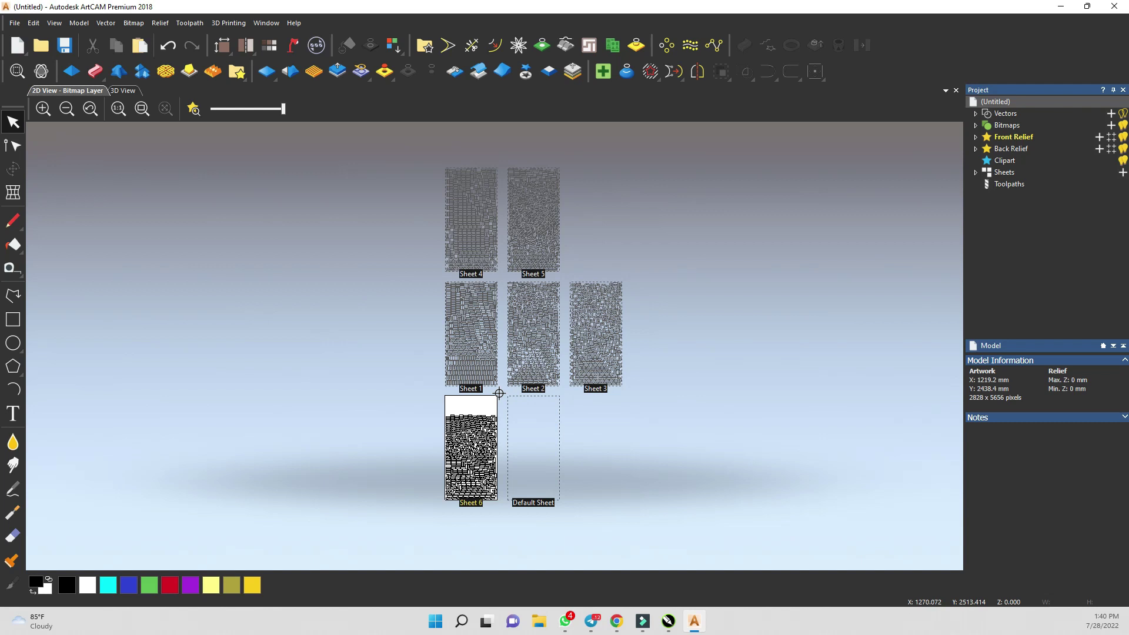
Examine the nested layout across the sheets, from the overview down to the letters on Sheets 1, 2 and 3.
scroll(550, 376, up, 2)
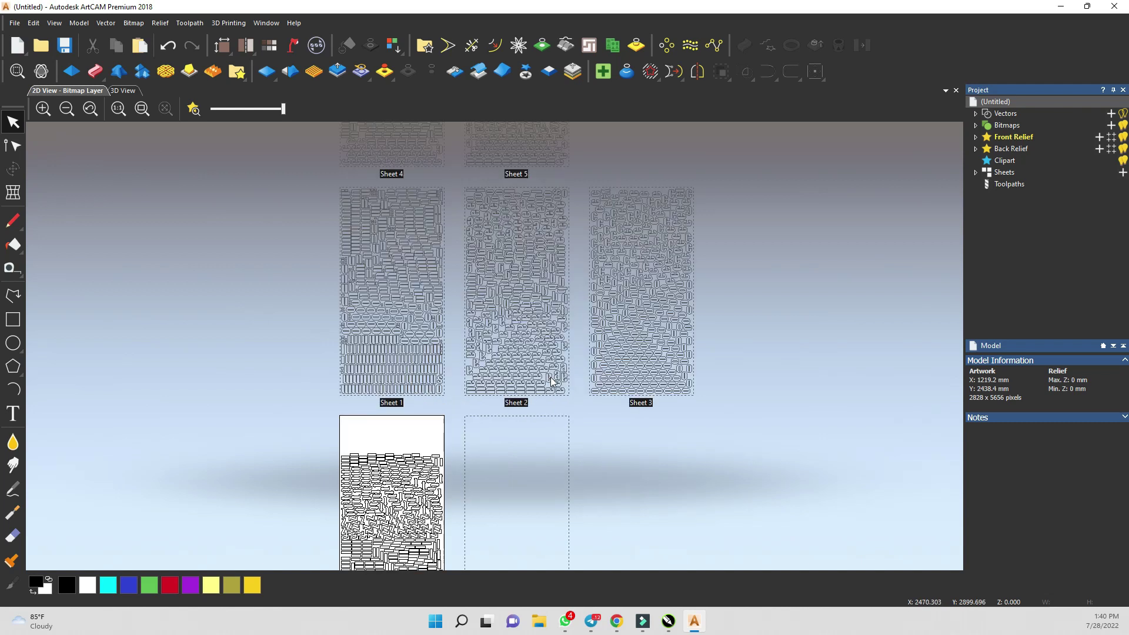
scroll(413, 445, down, 2)
scroll(456, 483, up, 2)
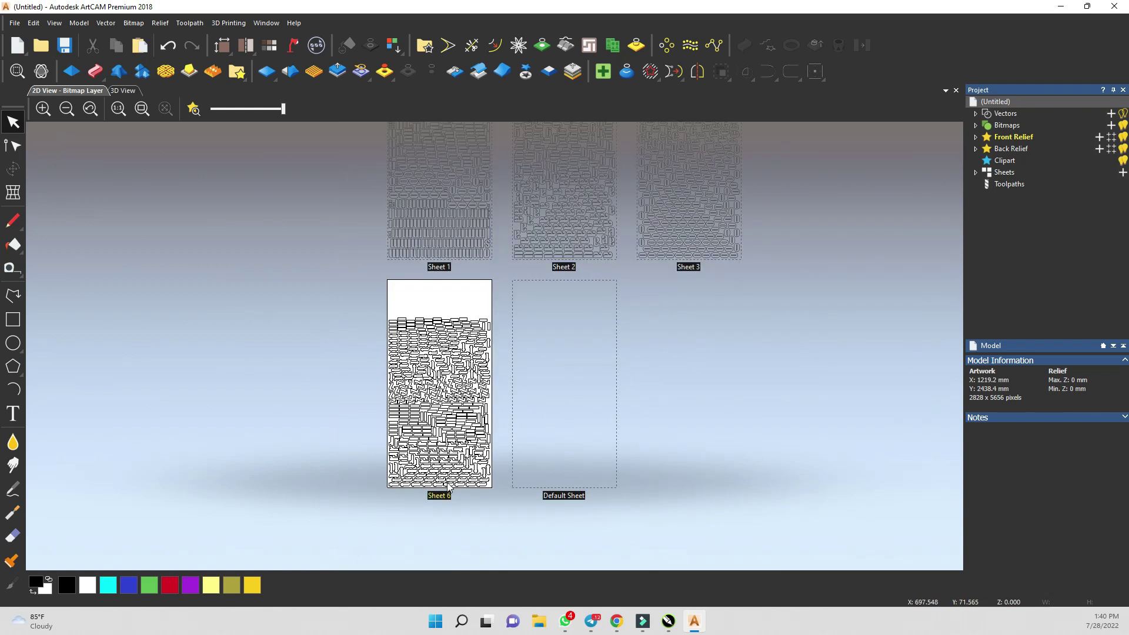
scroll(481, 402, down, 2)
scroll(539, 230, up, 4)
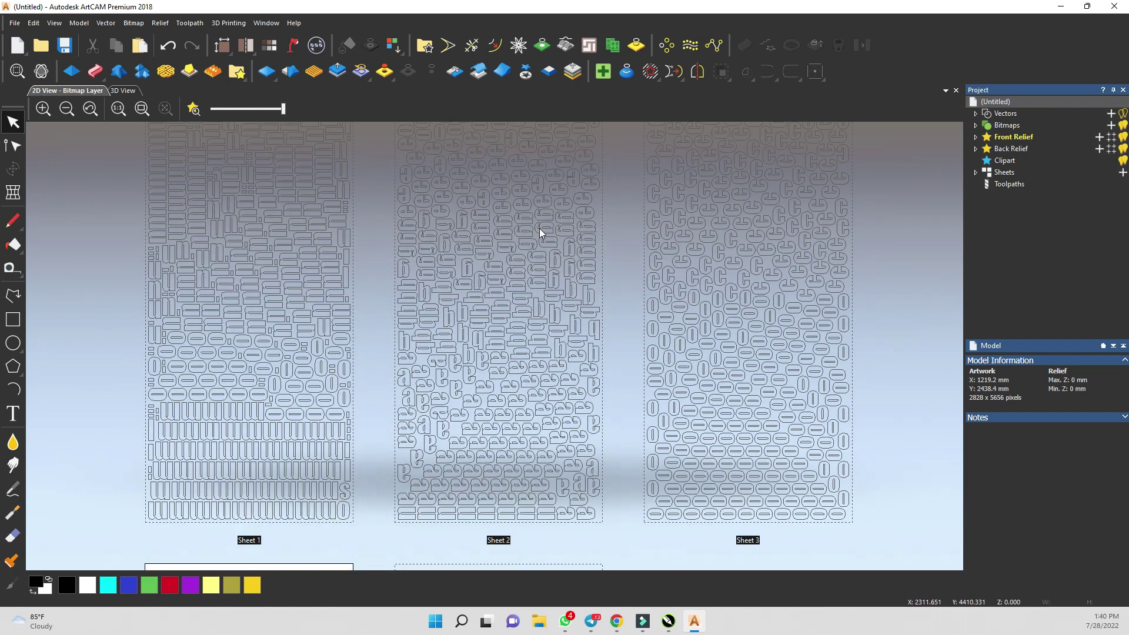
click(500, 247)
scroll(468, 310, down, 2)
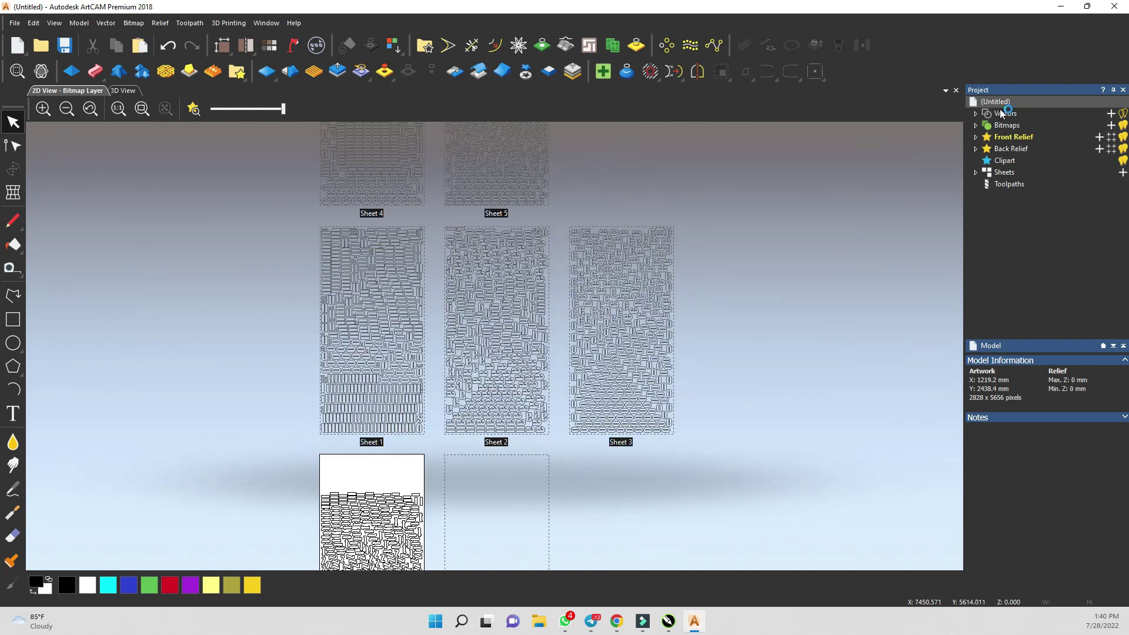
Expand the project's list of sheets and make the Default Sheet active.
click(1006, 173)
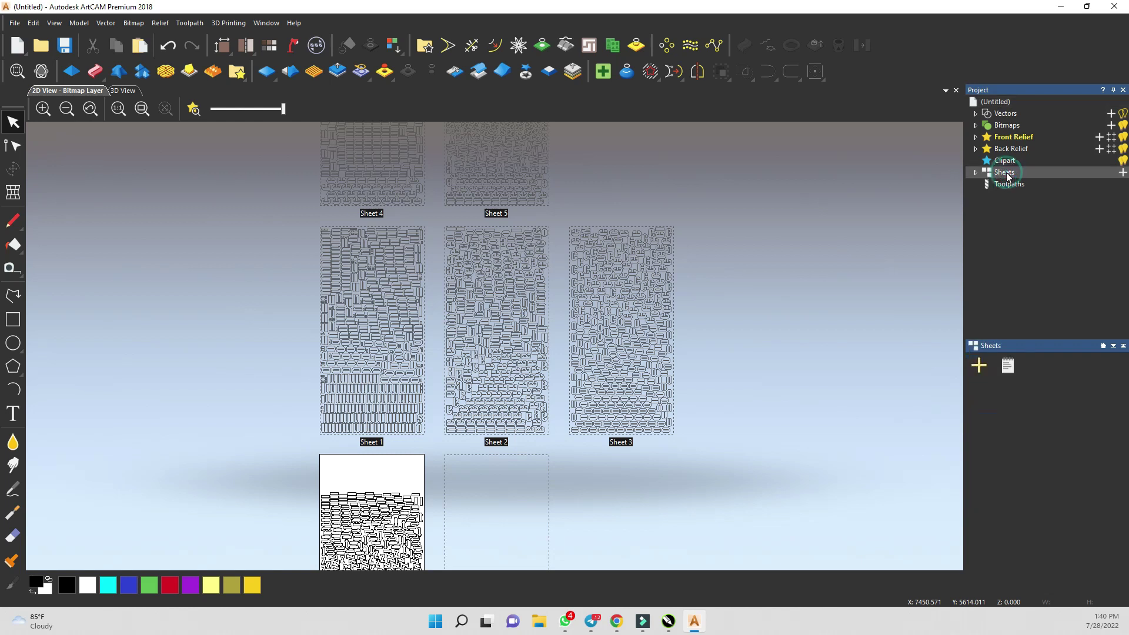
click(975, 173)
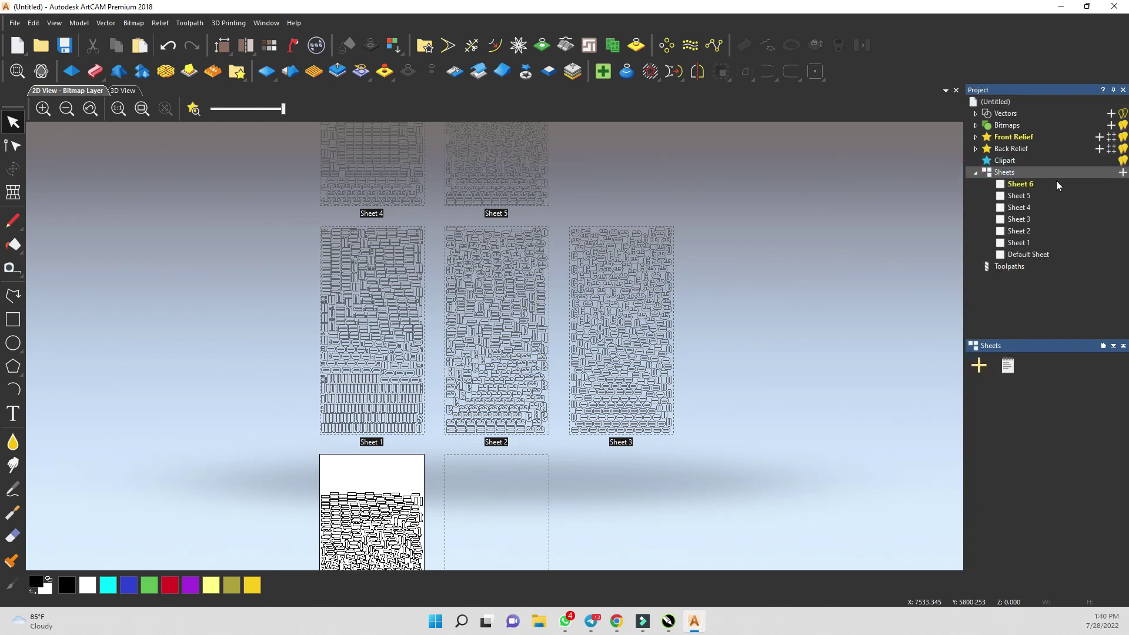
click(1059, 255)
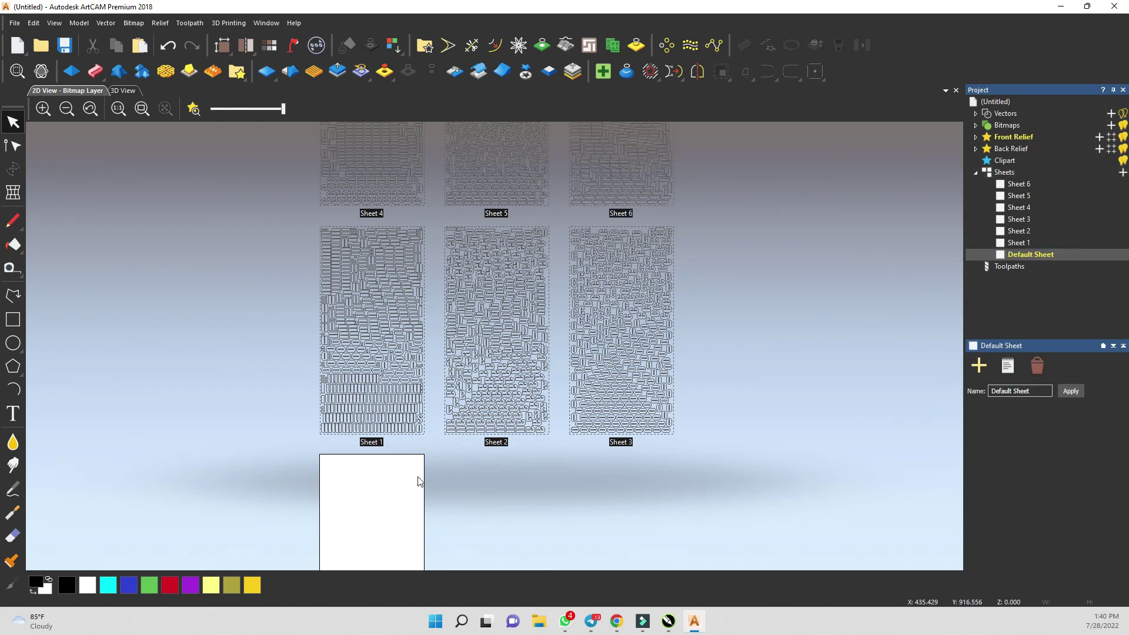
scroll(447, 423, down, 3)
scroll(462, 396, up, 3)
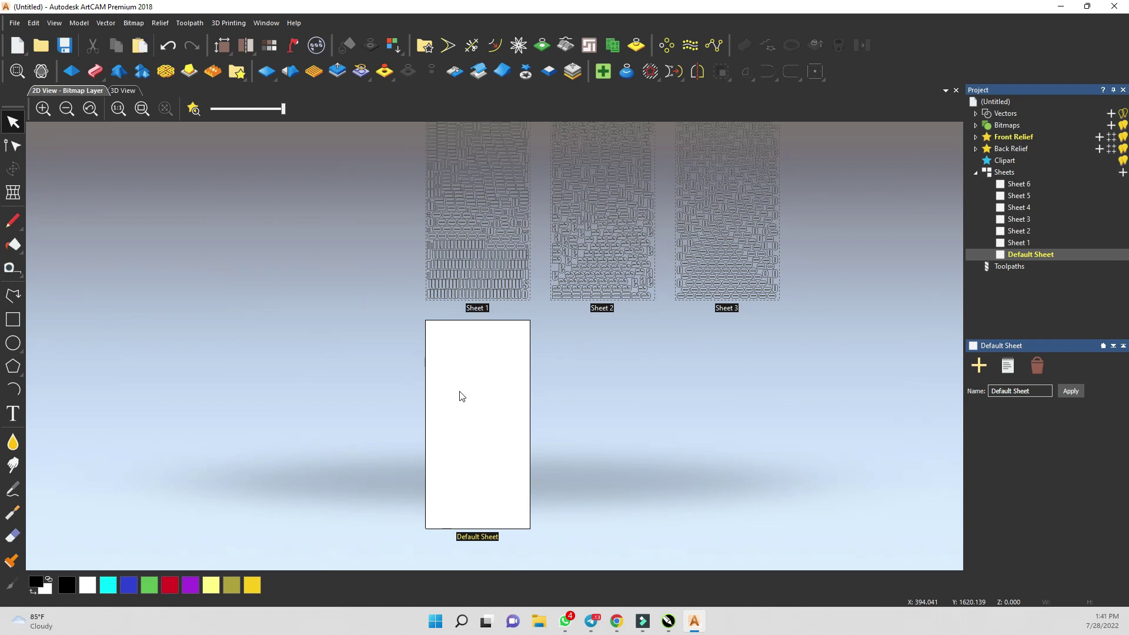
Try to delete the empty Default Sheet from the project.
right_click(1056, 254)
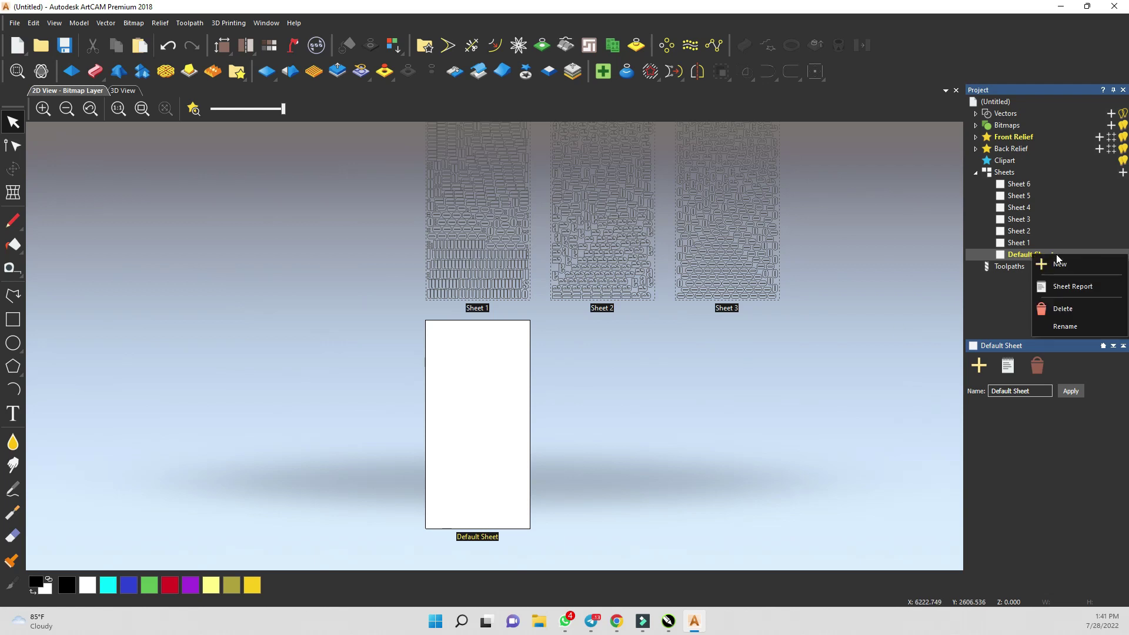
click(1064, 308)
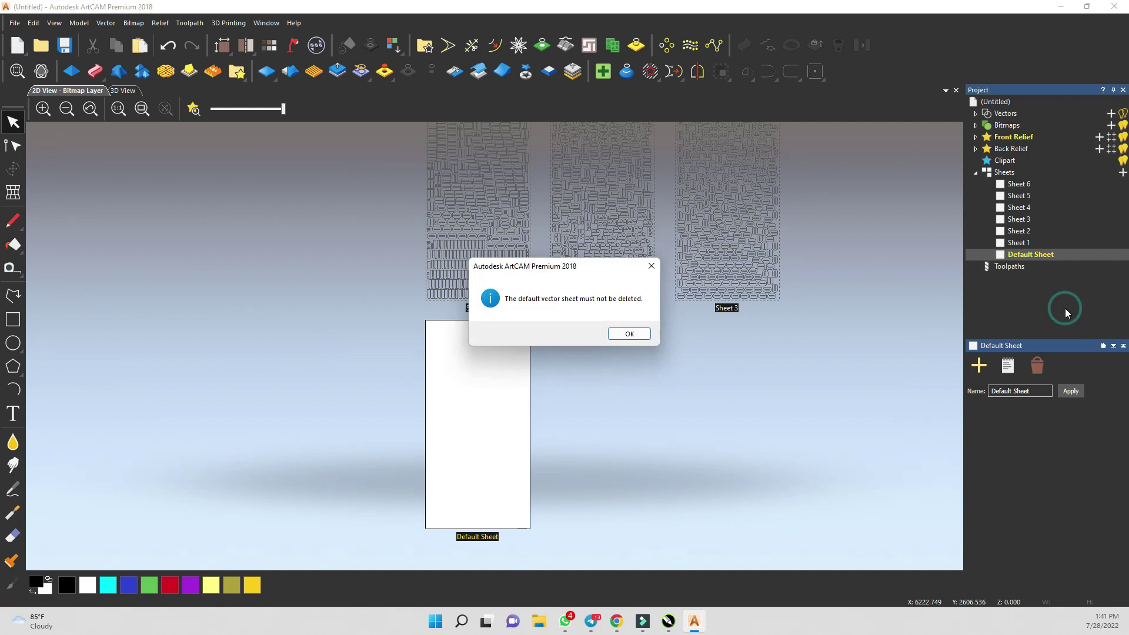
click(623, 339)
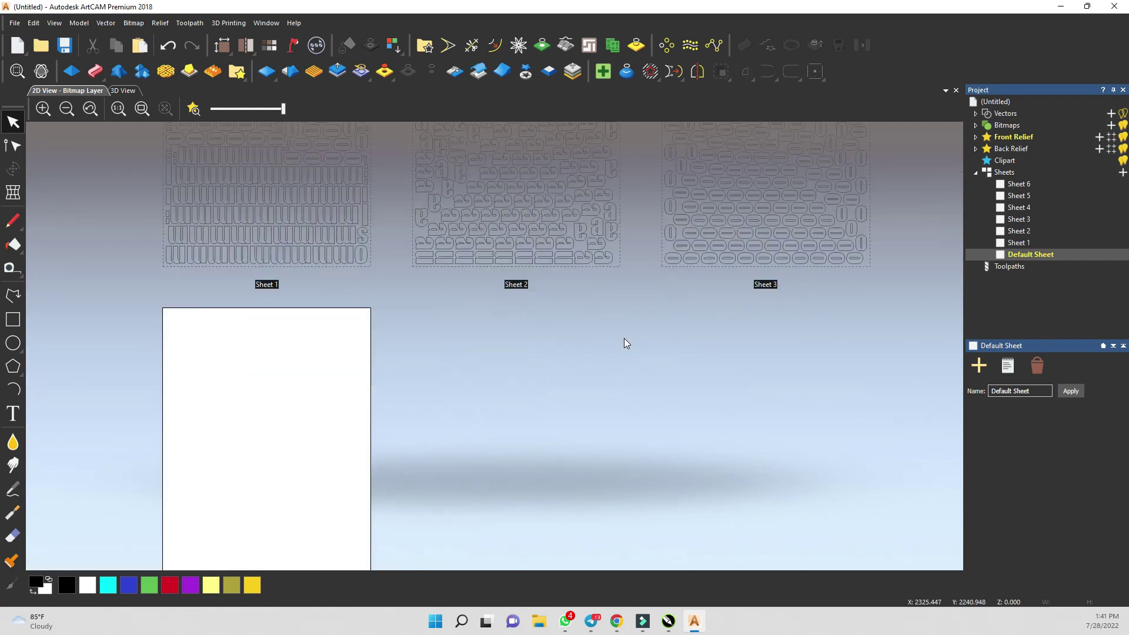
scroll(536, 277, up, 2)
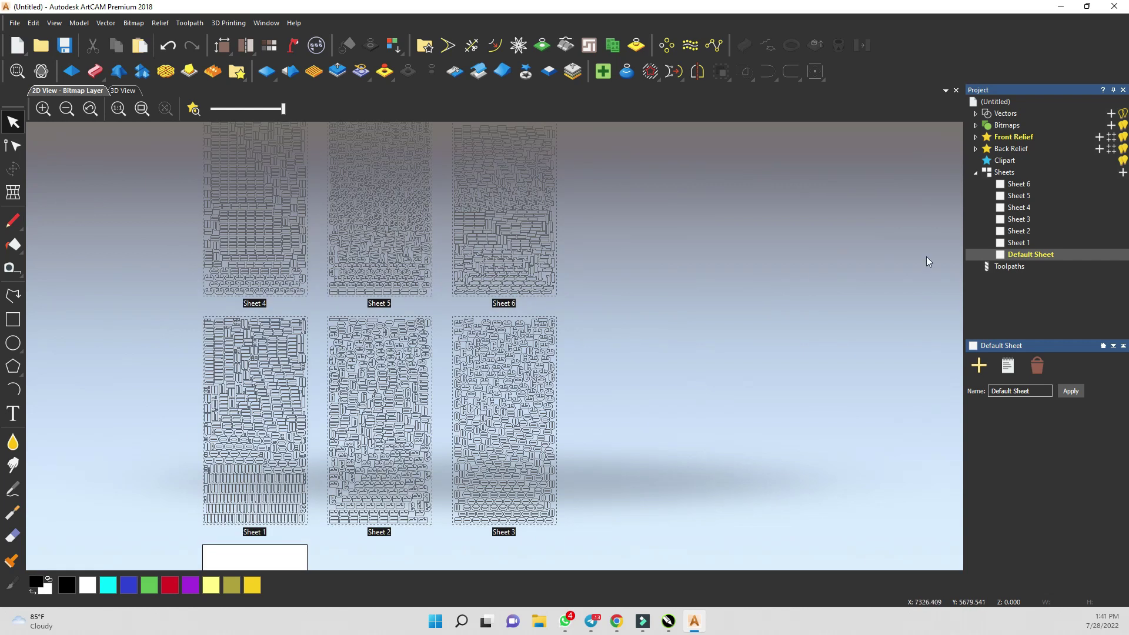
right_click(1050, 254)
click(1060, 306)
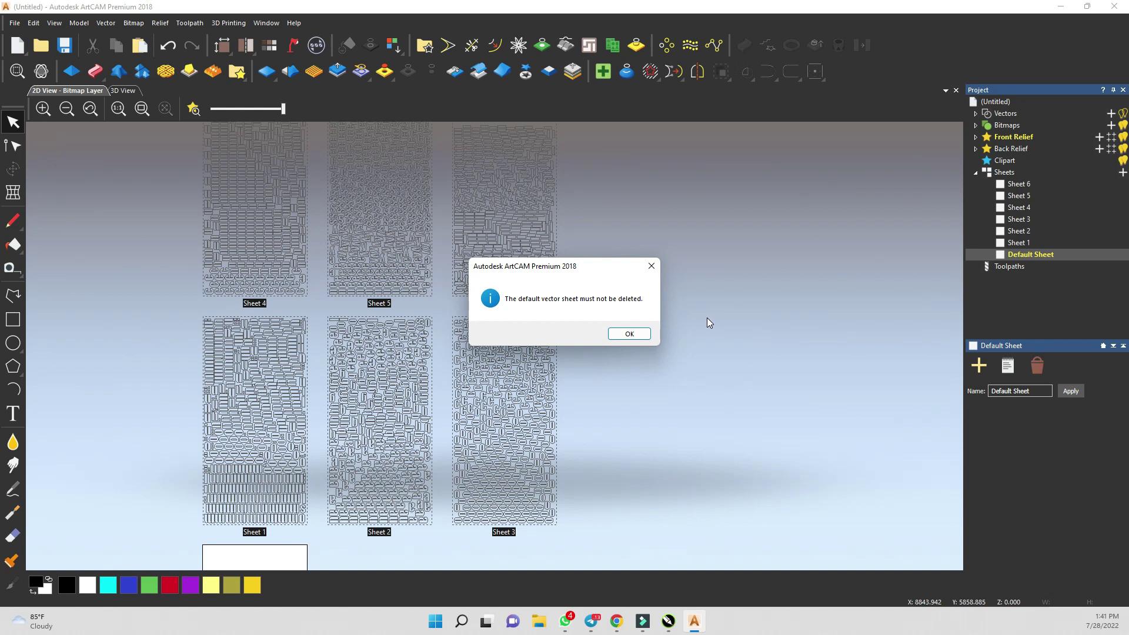
click(646, 333)
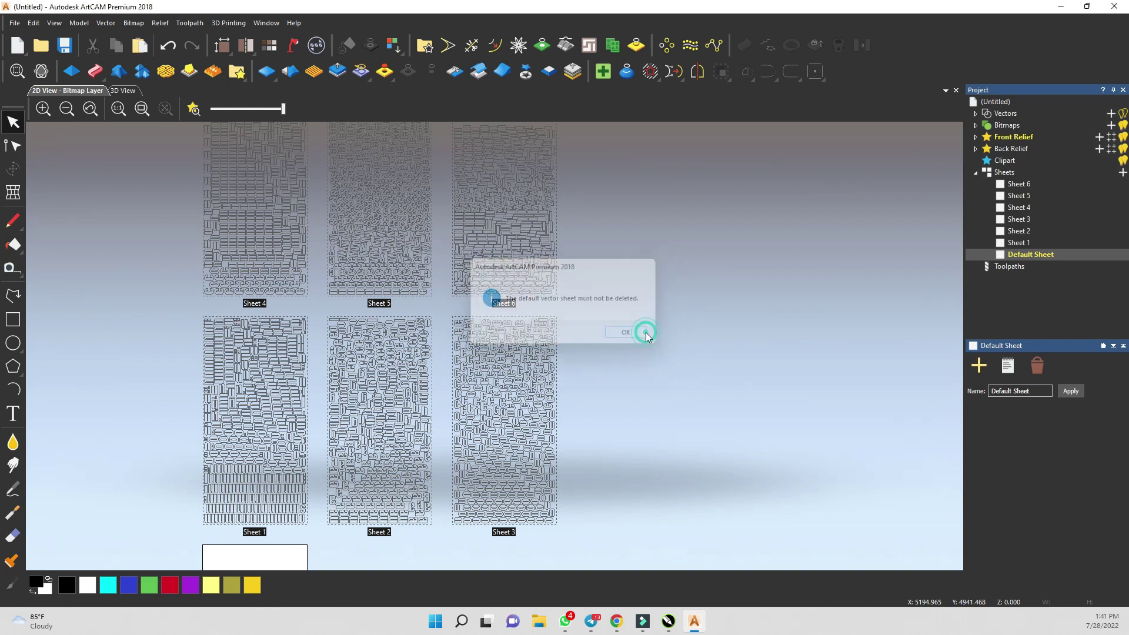
scroll(493, 363, down, 4)
scroll(435, 415, up, 2)
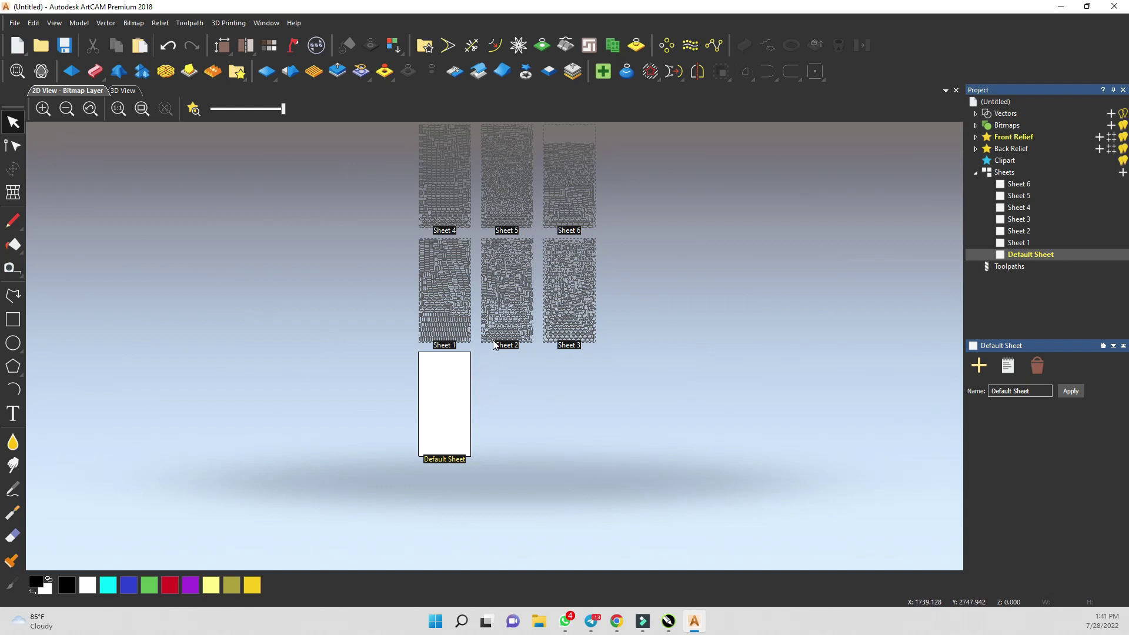
scroll(542, 238, down, 2)
scroll(546, 232, up, 2)
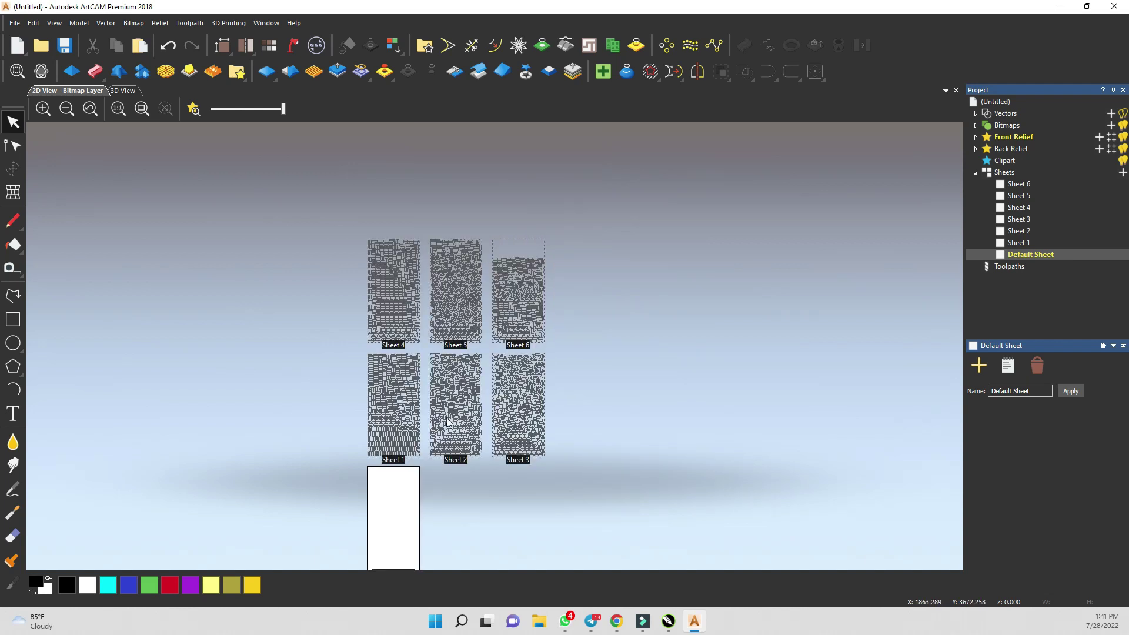
scroll(405, 494, up, 3)
scroll(408, 495, down, 3)
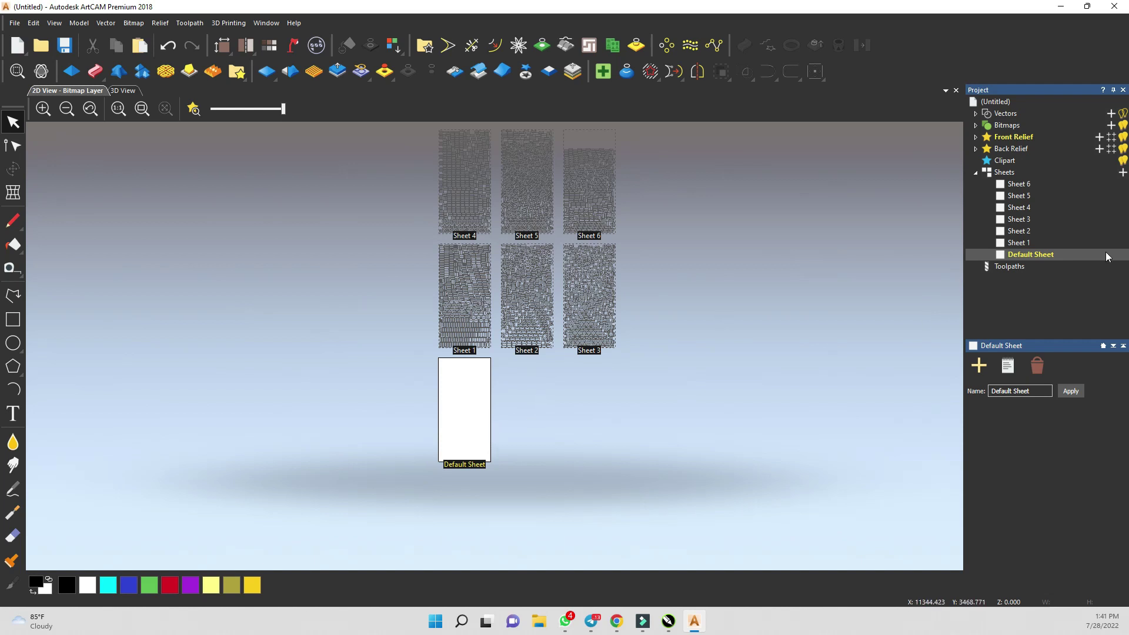
Make Sheet 1 active and select all of its nested letter vectors.
click(1060, 244)
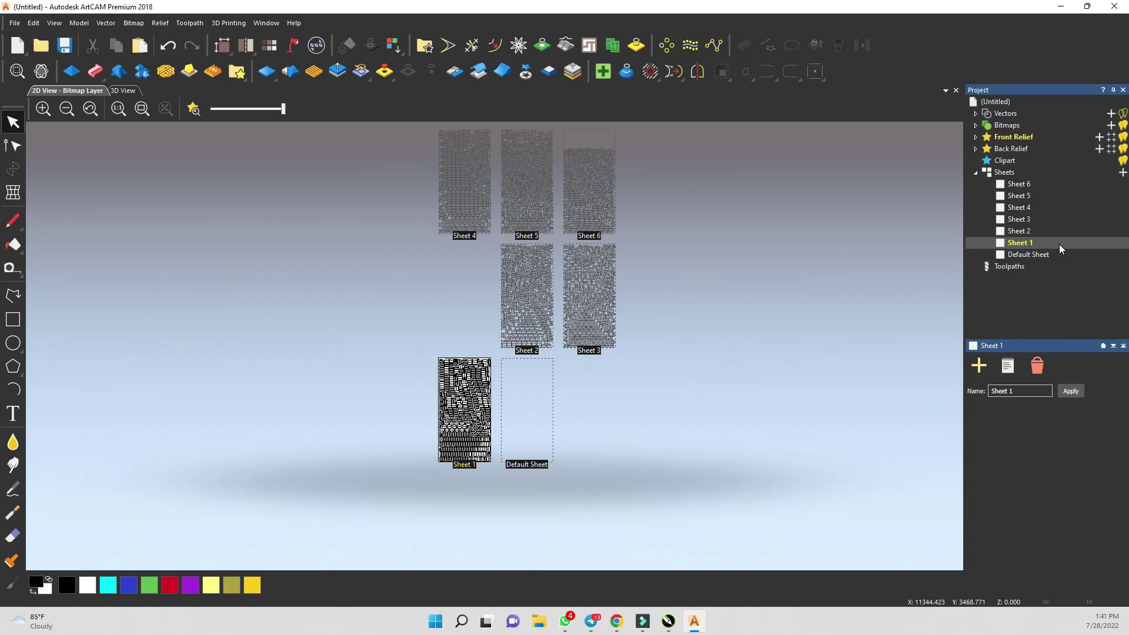
scroll(580, 286, up, 5)
scroll(581, 287, down, 3)
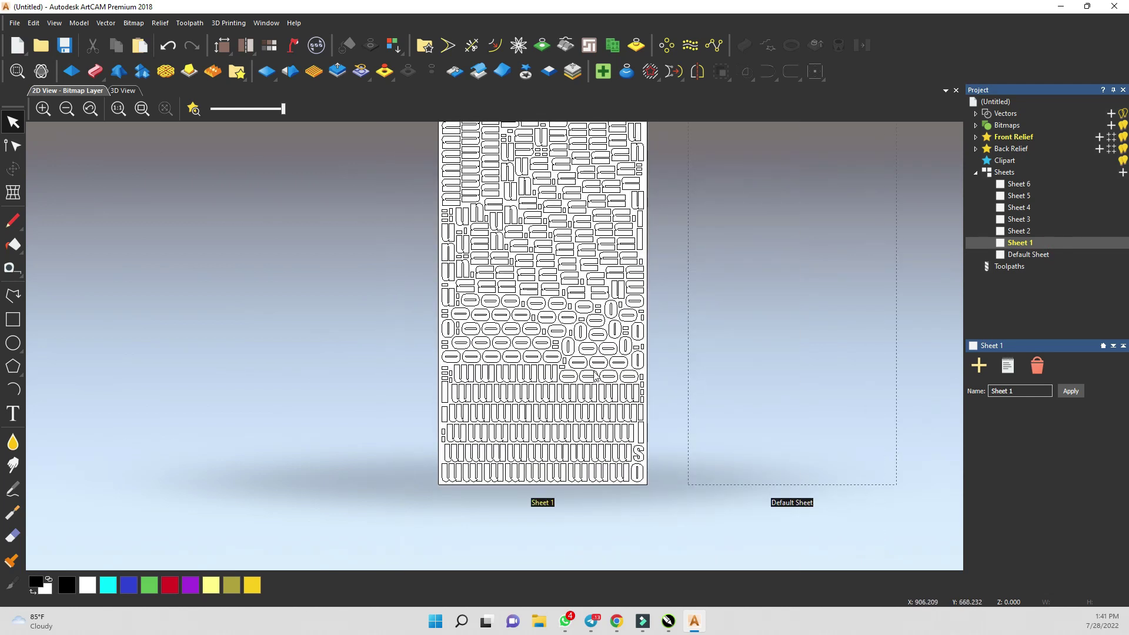
scroll(580, 287, up, 2)
click(471, 302)
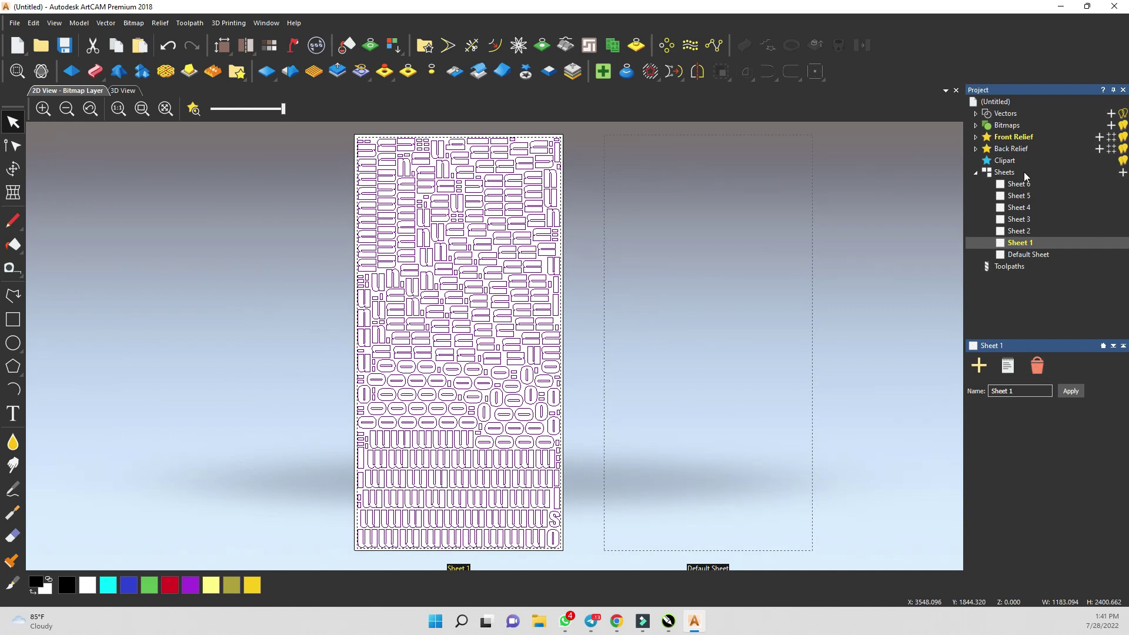
Start a 2D profile toolpath for the selected vectors and assign the End Mill 6 mm tool.
click(1028, 267)
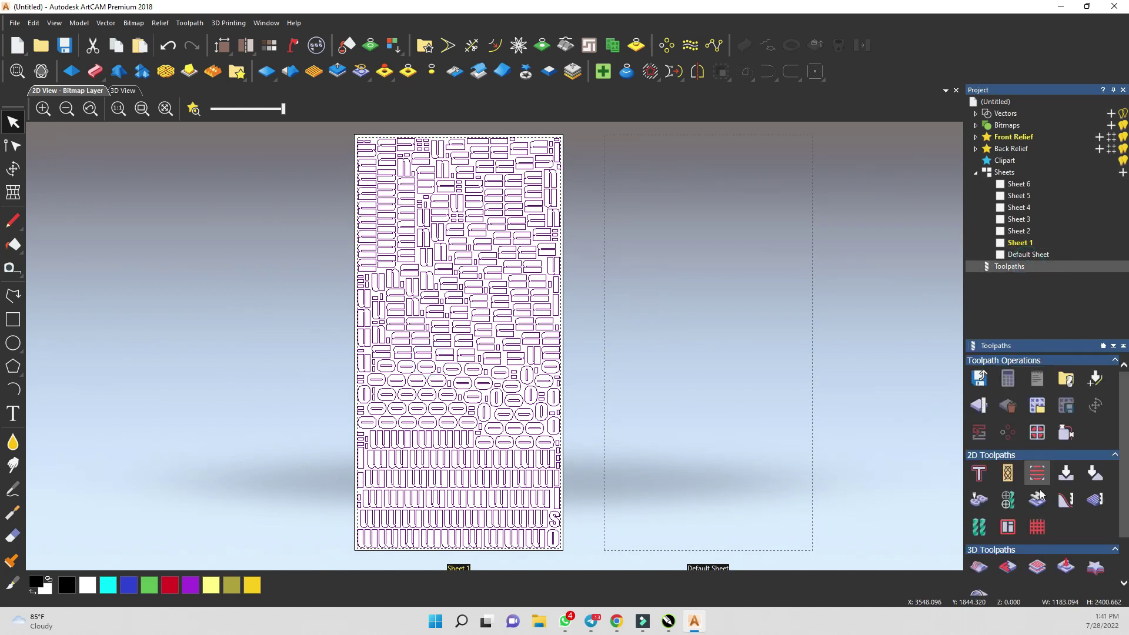
click(989, 474)
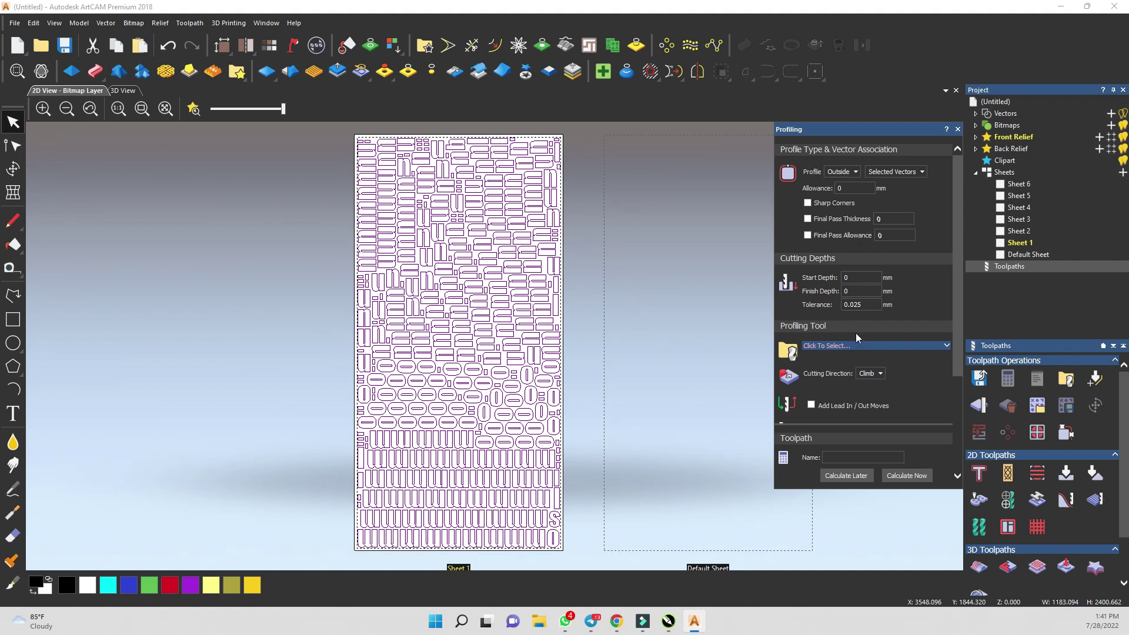
click(883, 346)
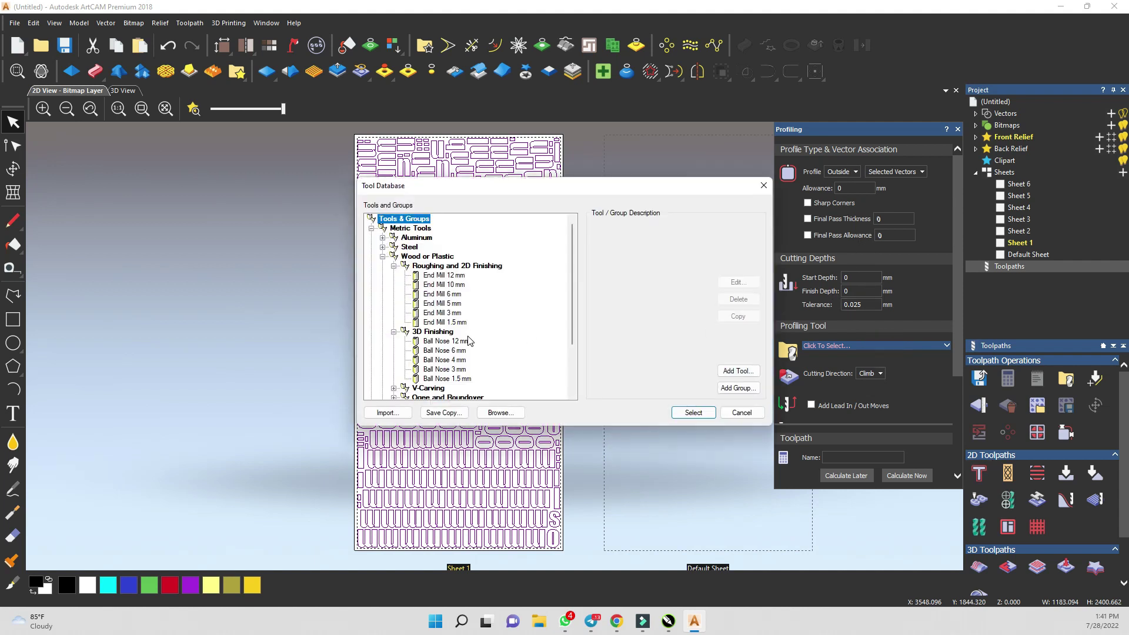
click(446, 294)
click(691, 412)
Set the profile's finish depth to 12 mm and the end mill's stepdown to 6 mm.
click(858, 290)
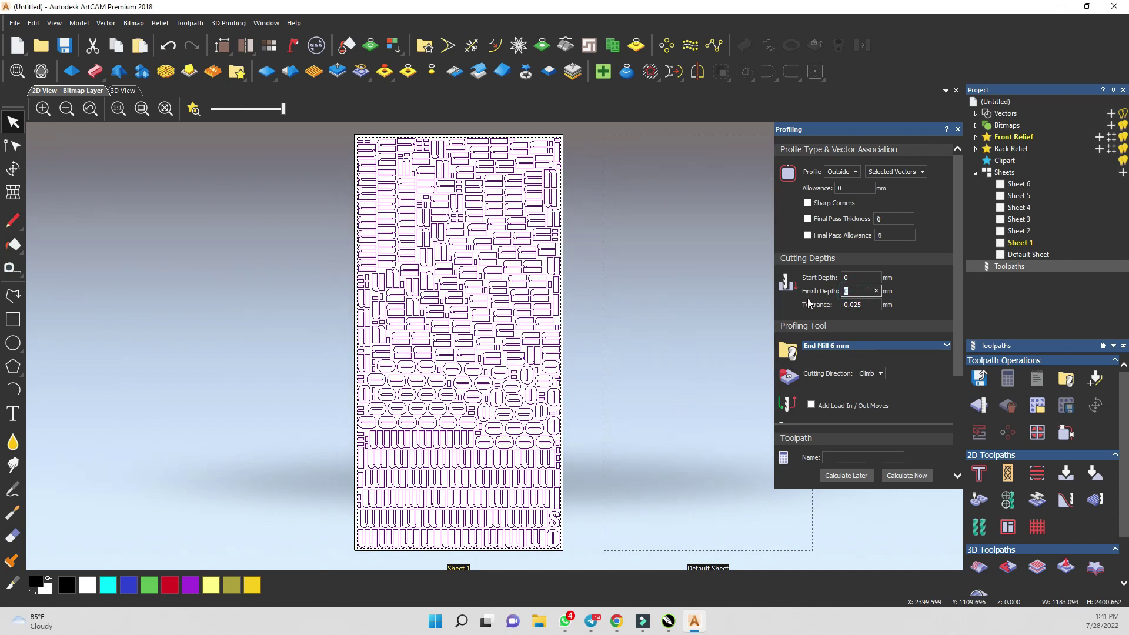
text(12)
click(884, 345)
scroll(876, 357, down, 1)
click(864, 366)
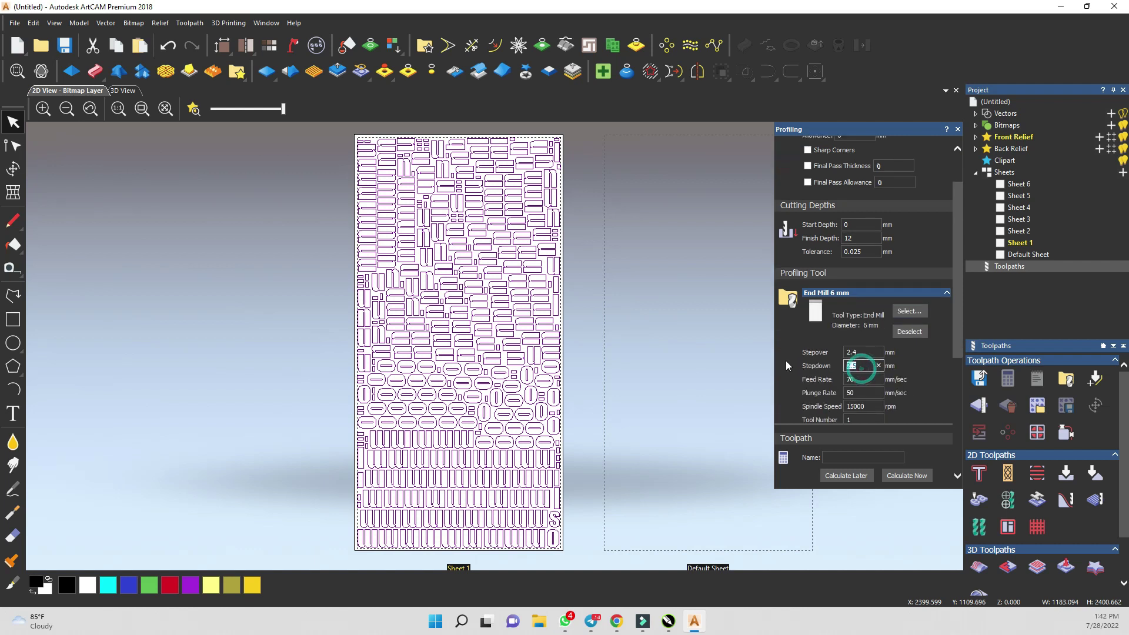
text(6)
Define the material for the profile toolpath with a thickness of 12 mm.
scroll(884, 372, down, 4)
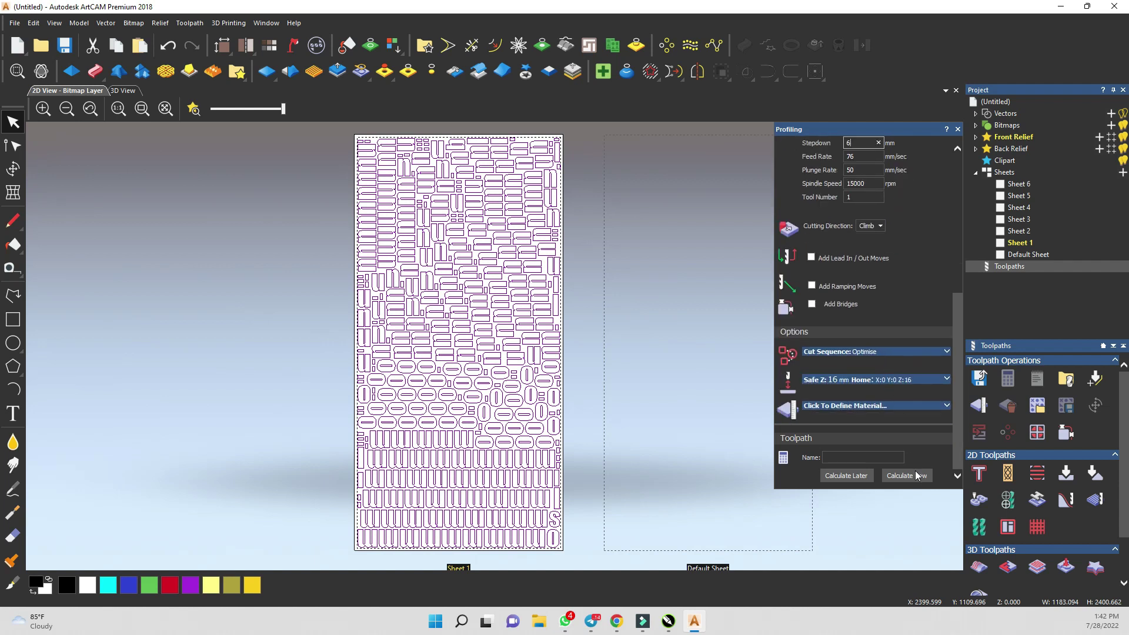
click(944, 406)
click(920, 276)
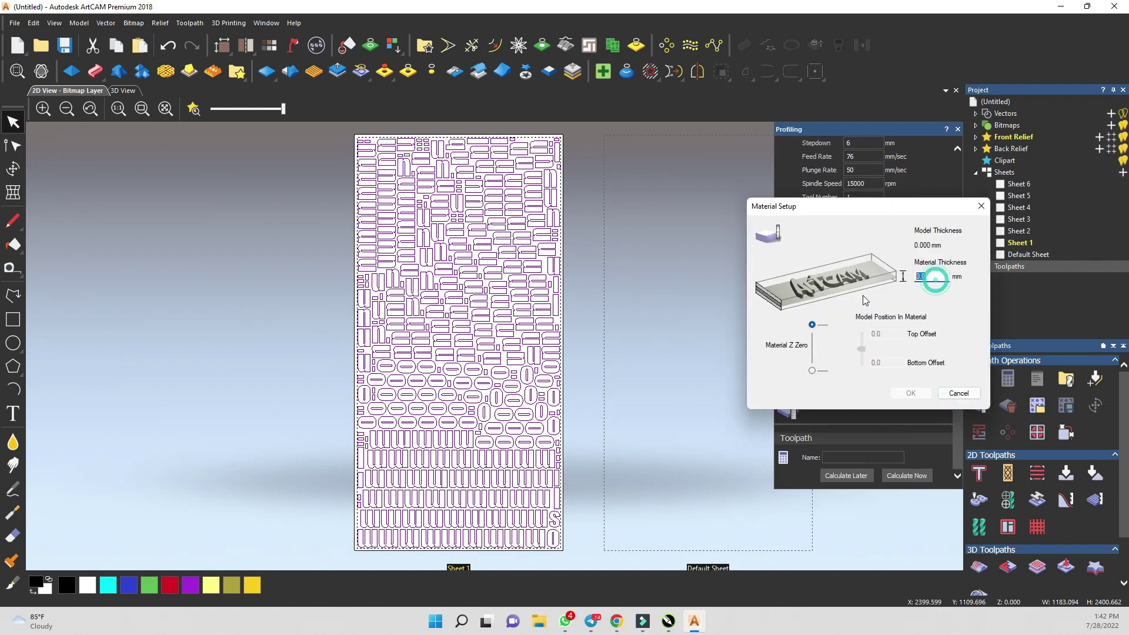
text(12)
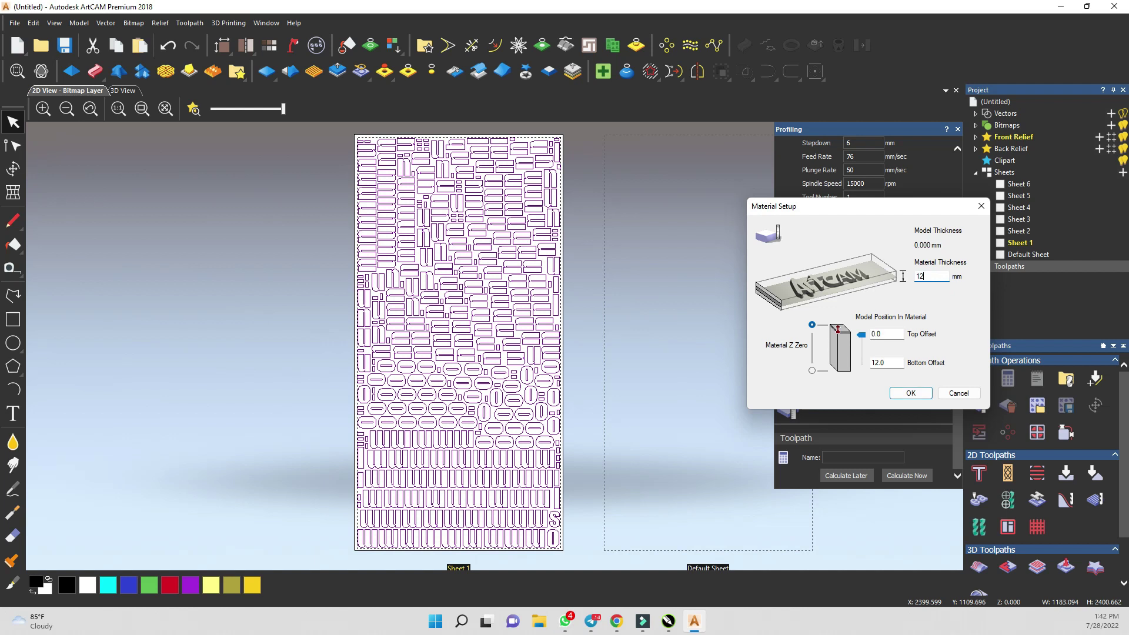
click(910, 392)
Calculate Sheet 1's profile toolpath, inspect the cut paths around its letters, and expand the list of toolpaths.
click(906, 475)
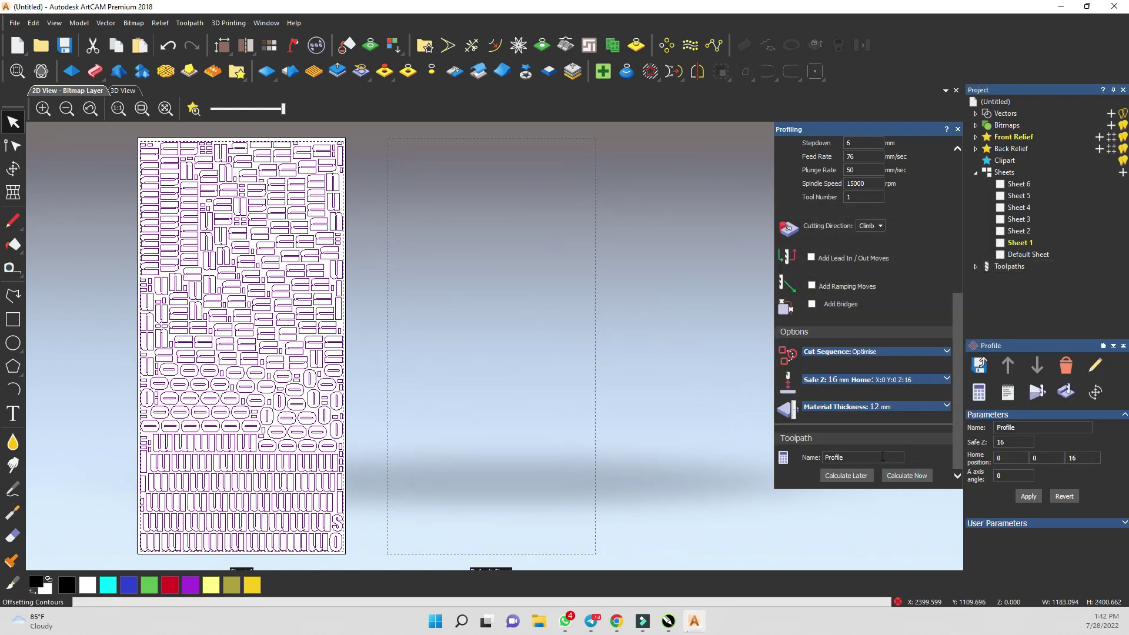
scroll(246, 294, up, 5)
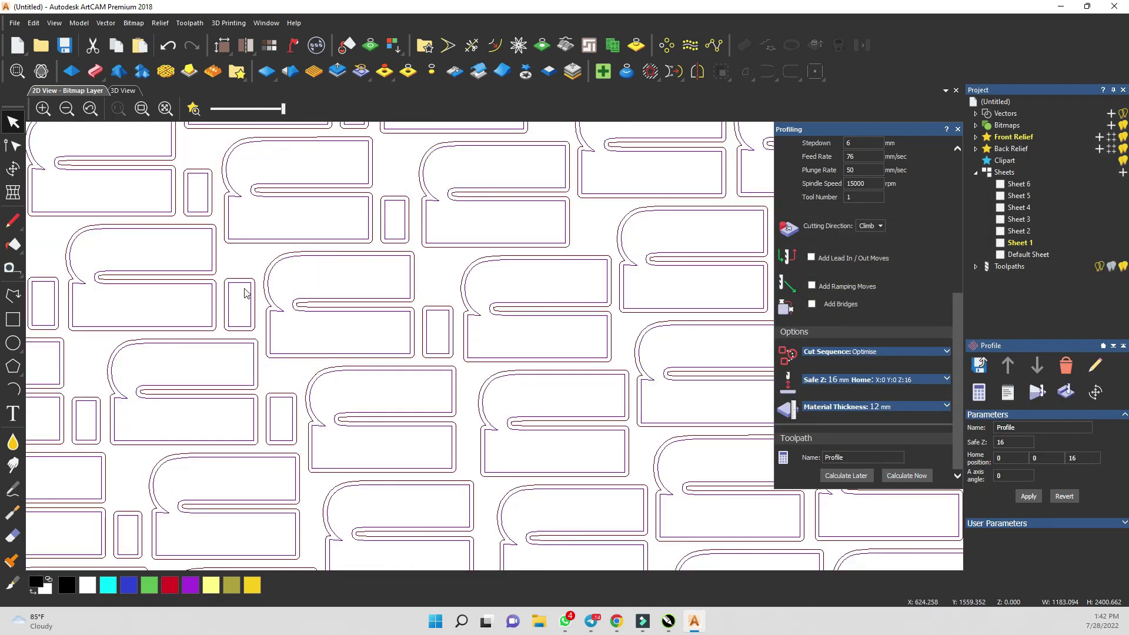
scroll(246, 293, down, 8)
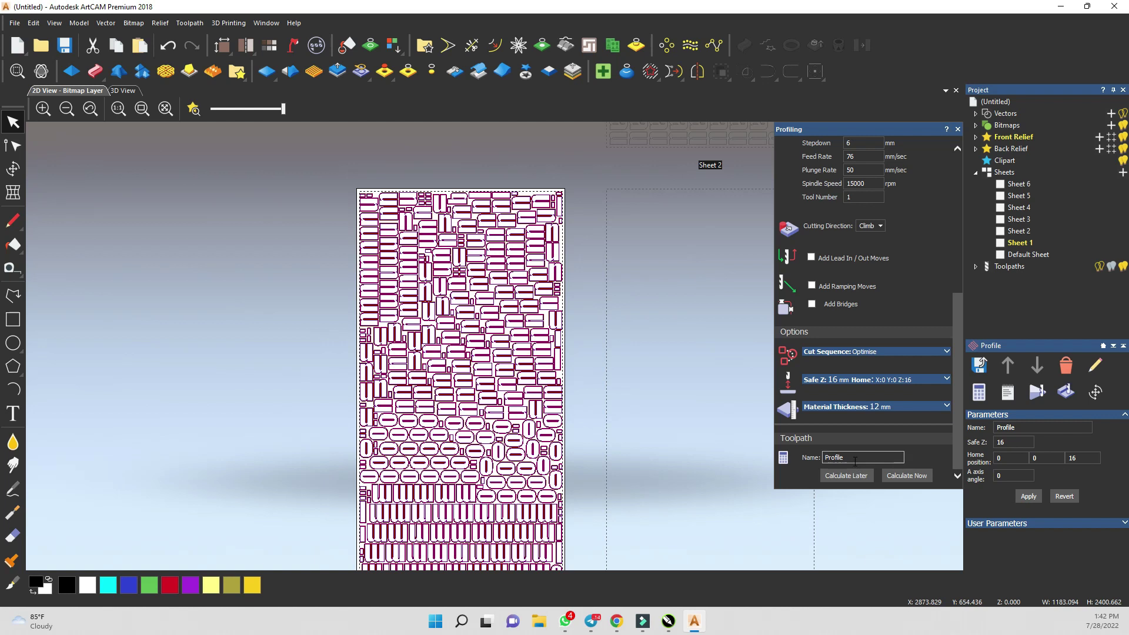
click(958, 130)
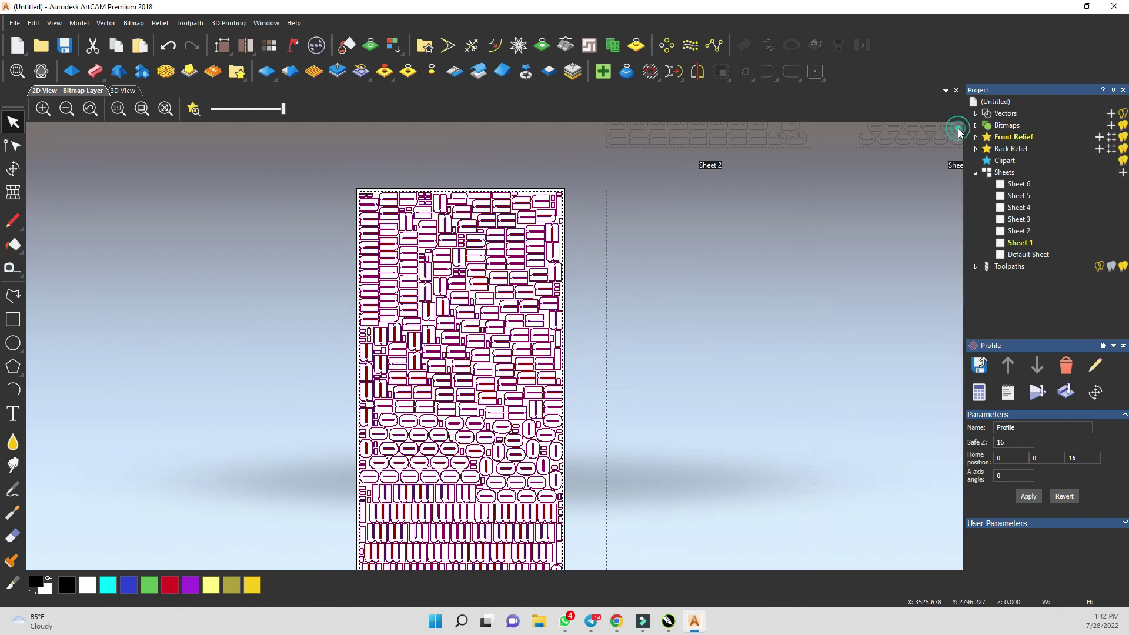
click(976, 267)
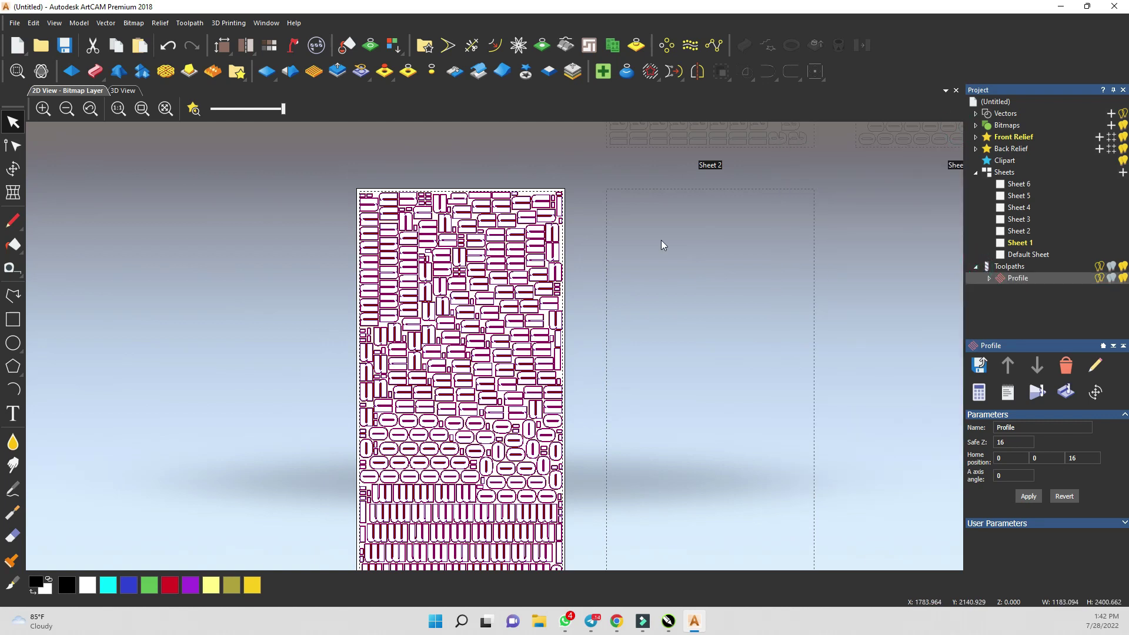
scroll(569, 241, up, 5)
scroll(545, 254, down, 8)
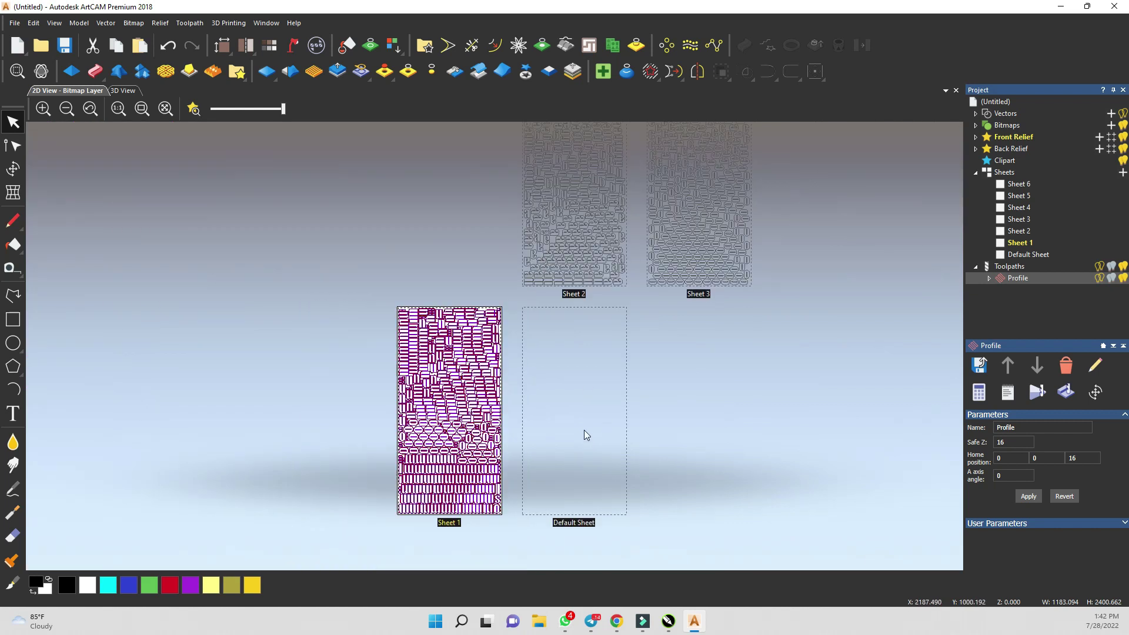
Make Sheet 2 the active sheet, inspect its nested letters up close and select its group of letter vectors.
click(1036, 231)
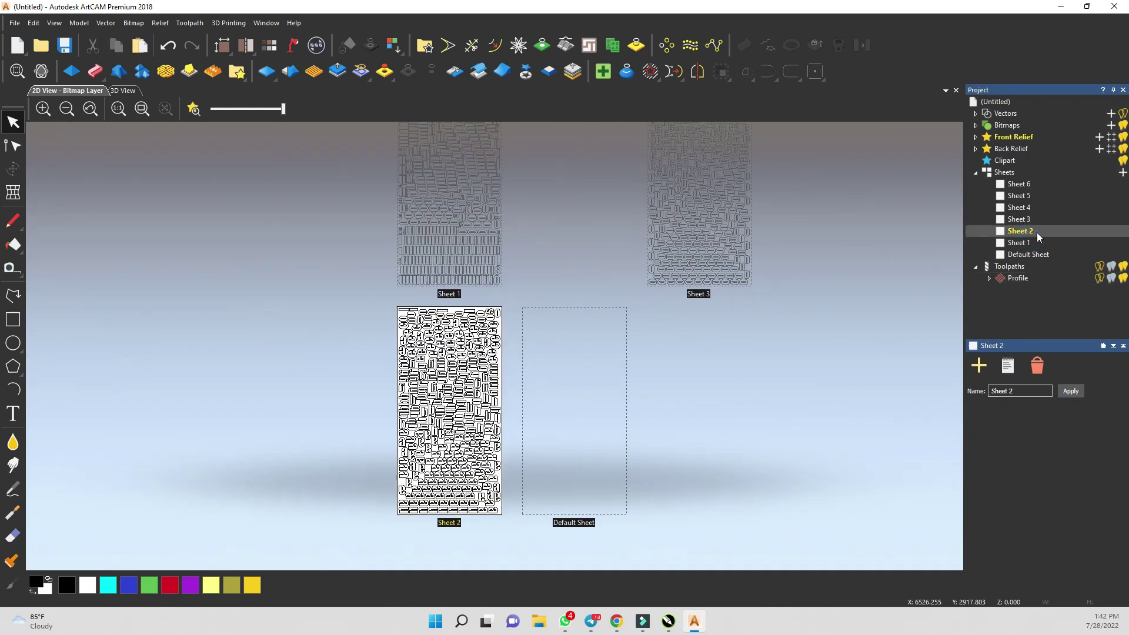
scroll(456, 407, up, 5)
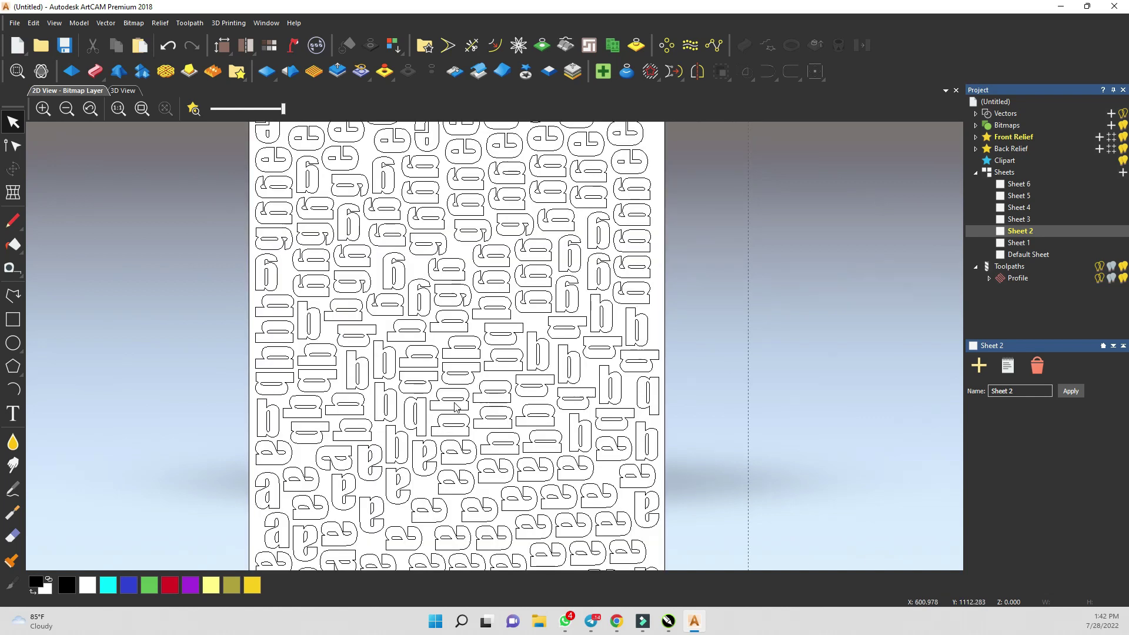
click(456, 373)
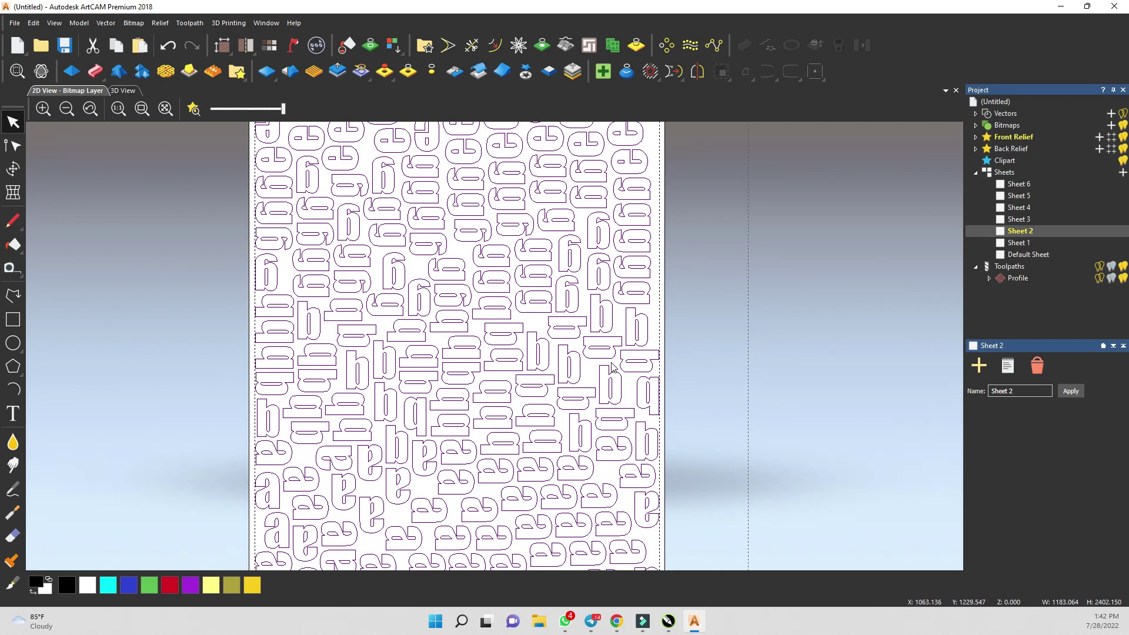
scroll(494, 362, down, 5)
Activate Sheet 3 and examine the arrangement and spacing of its nested letters against the other sheets.
click(1062, 219)
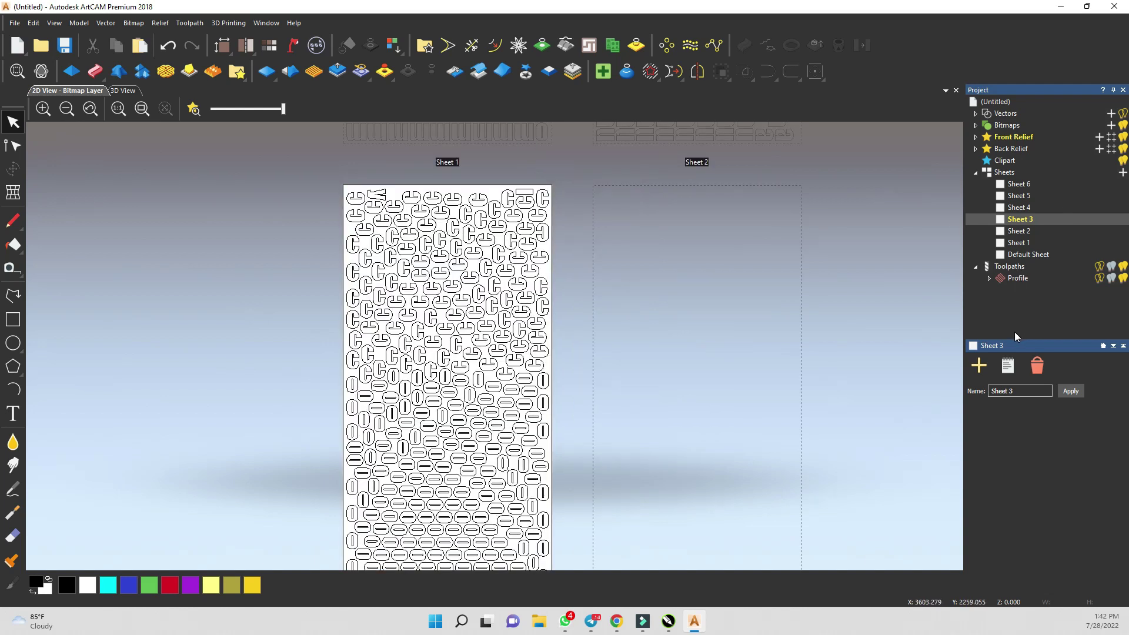
scroll(622, 354, down, 6)
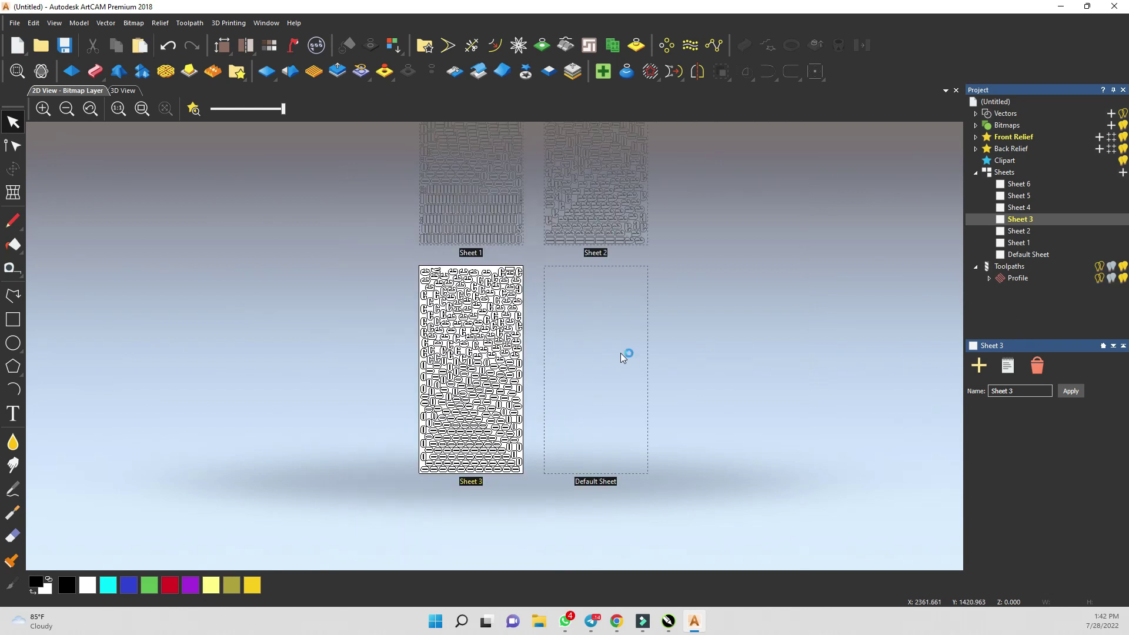
scroll(614, 371, up, 3)
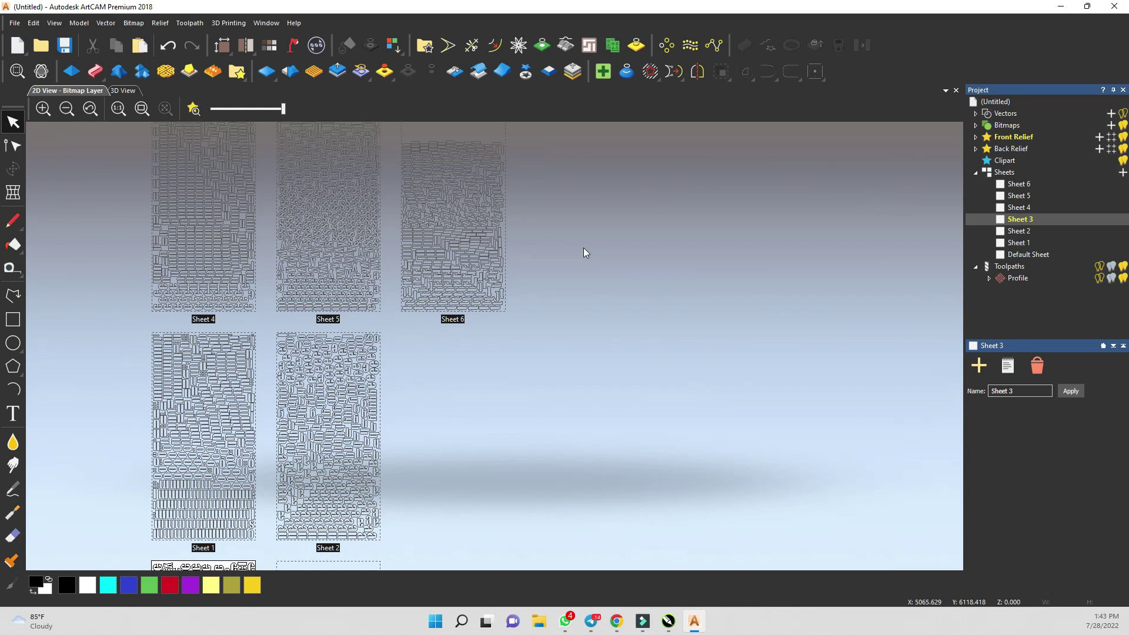
scroll(564, 282, down, 3)
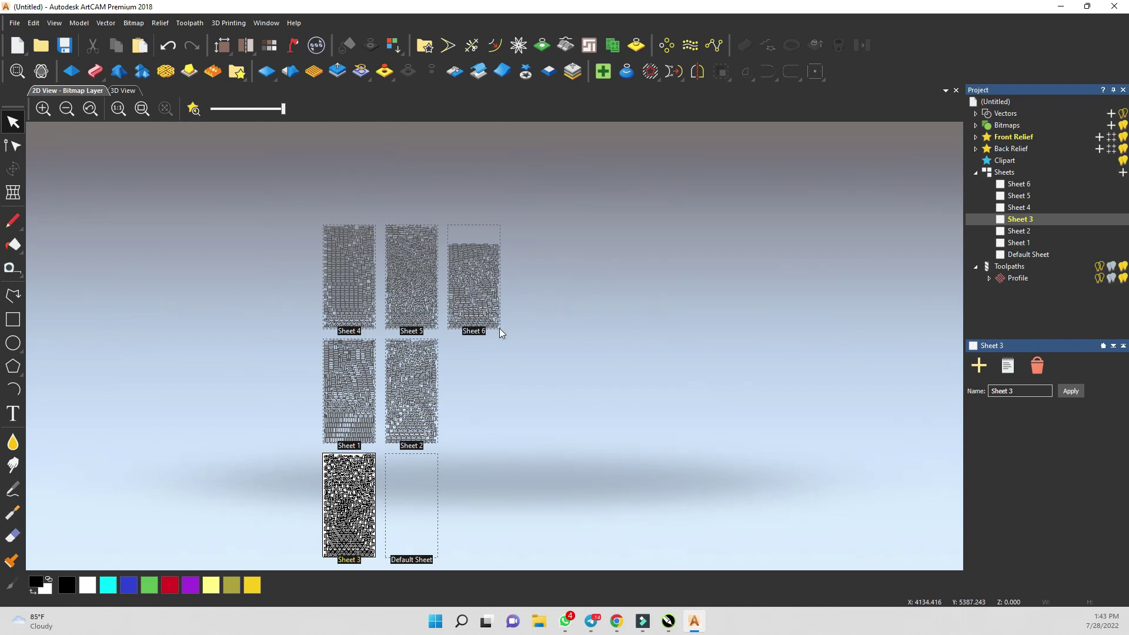
scroll(381, 526, up, 5)
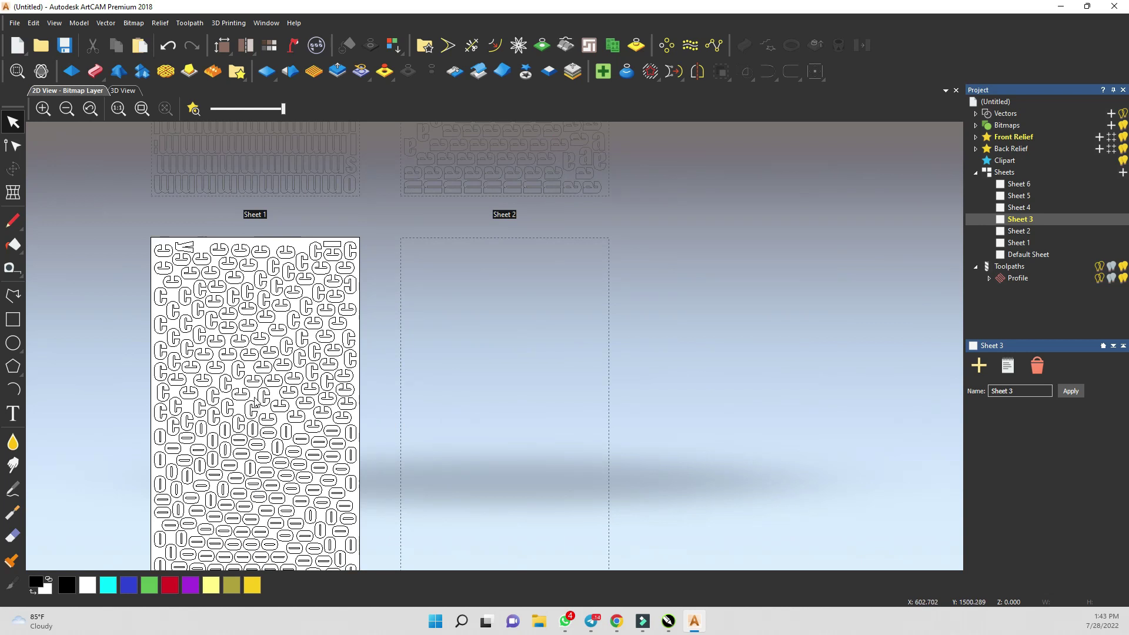
scroll(255, 403, up, 3)
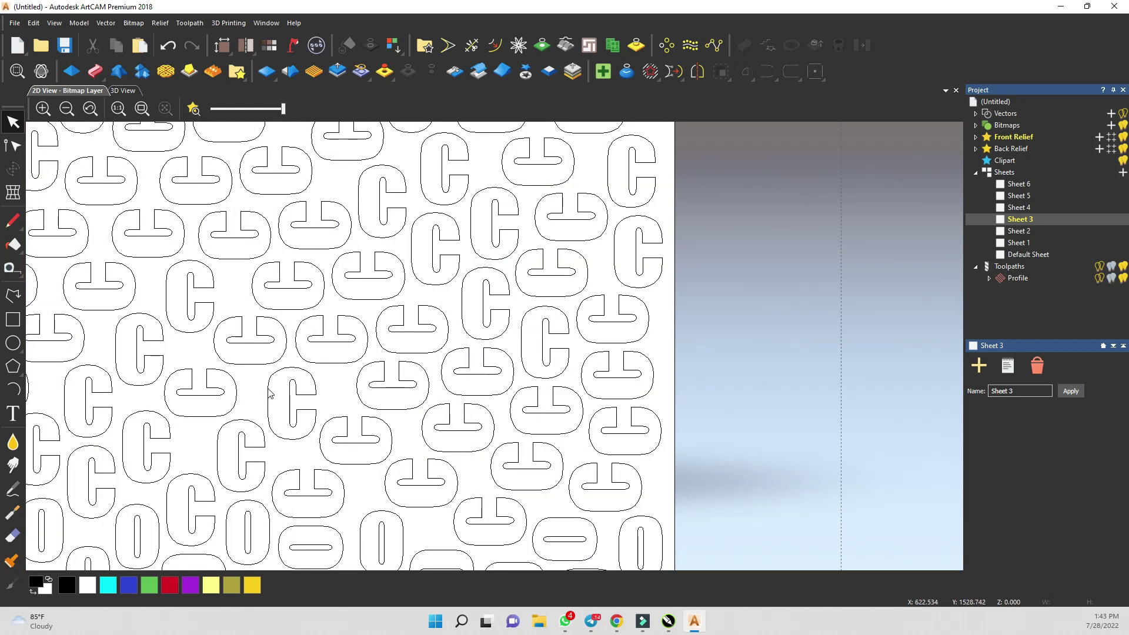
scroll(286, 373, down, 2)
scroll(277, 345, up, 2)
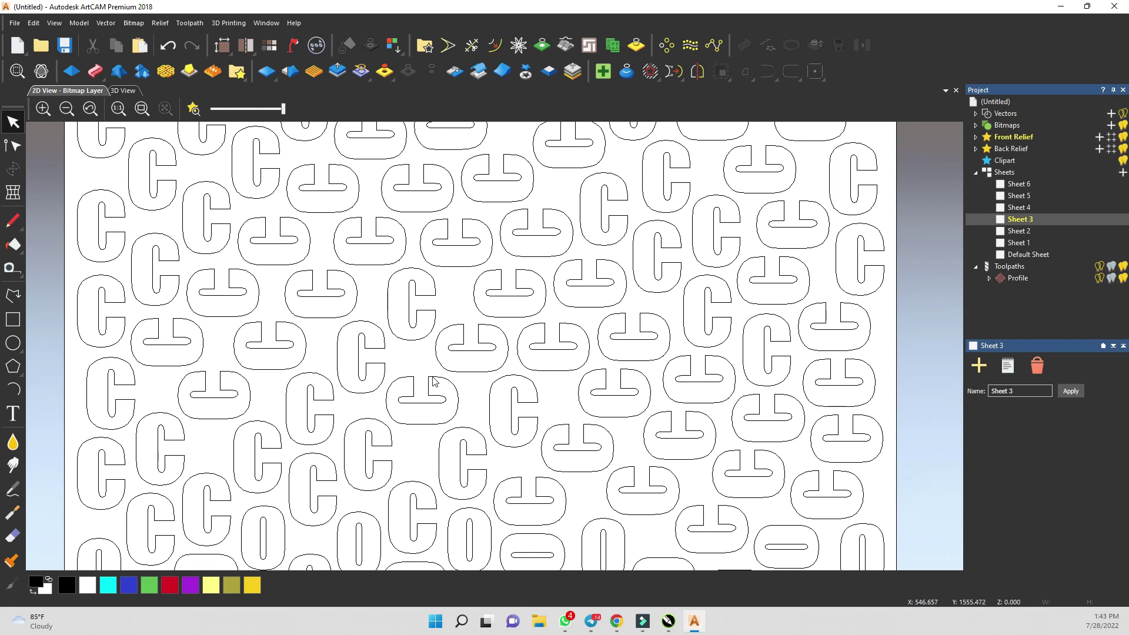
Review the nested lettering across Sheets 1 to 6, including the lower rows of letters on Sheet 3.
scroll(380, 400, down, 4)
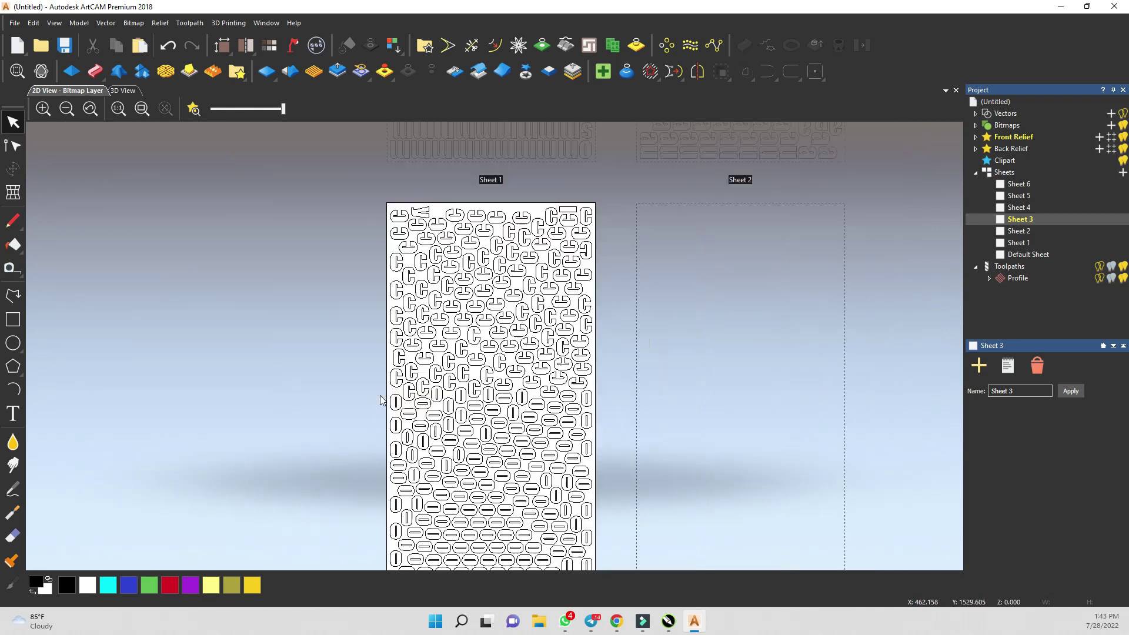
scroll(583, 251, down, 2)
scroll(583, 247, up, 2)
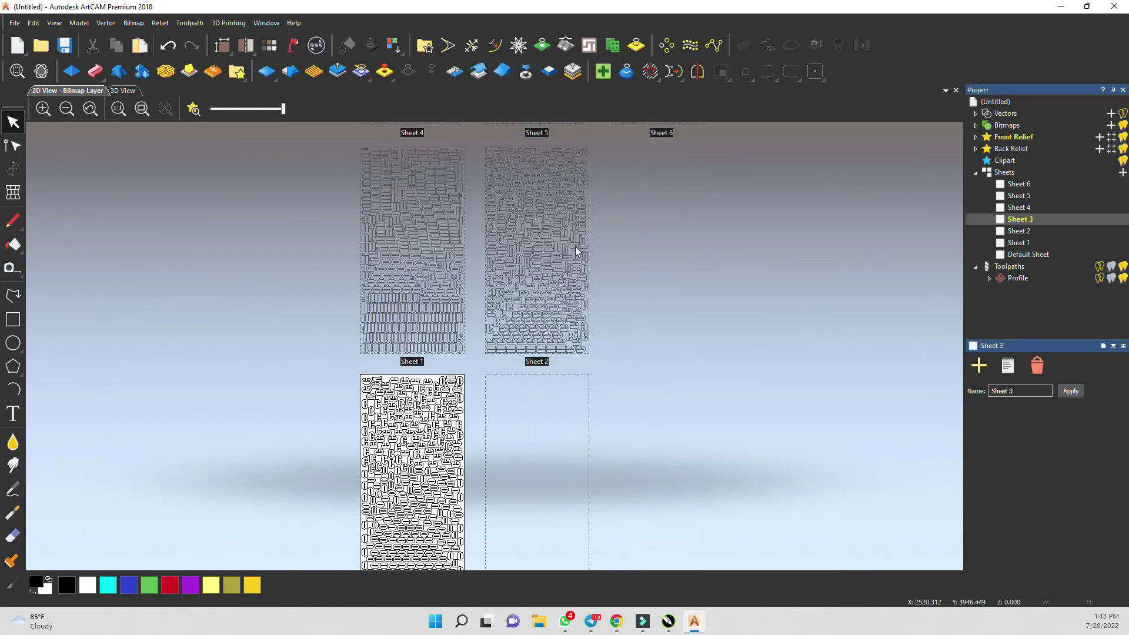
scroll(512, 295, up, 2)
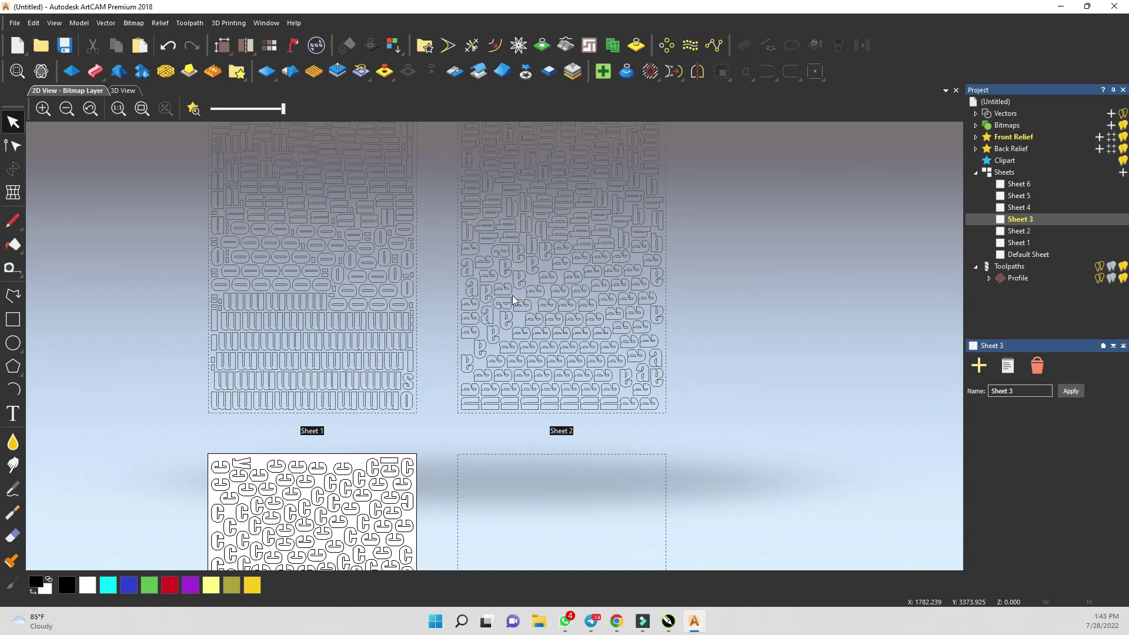
scroll(512, 296, down, 4)
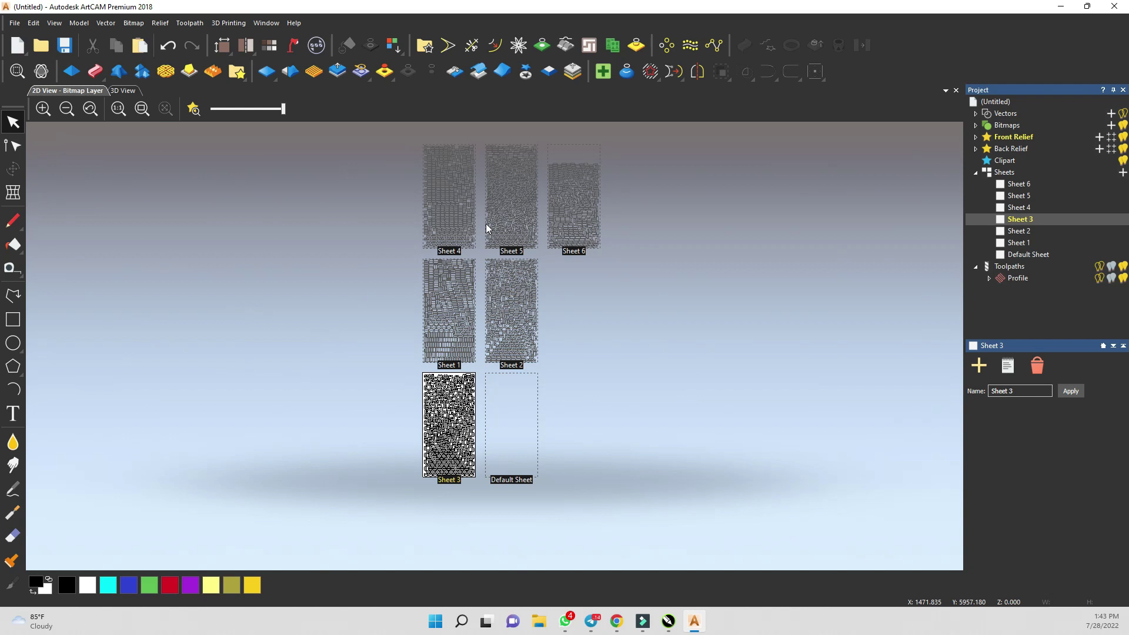
scroll(429, 456, up, 4)
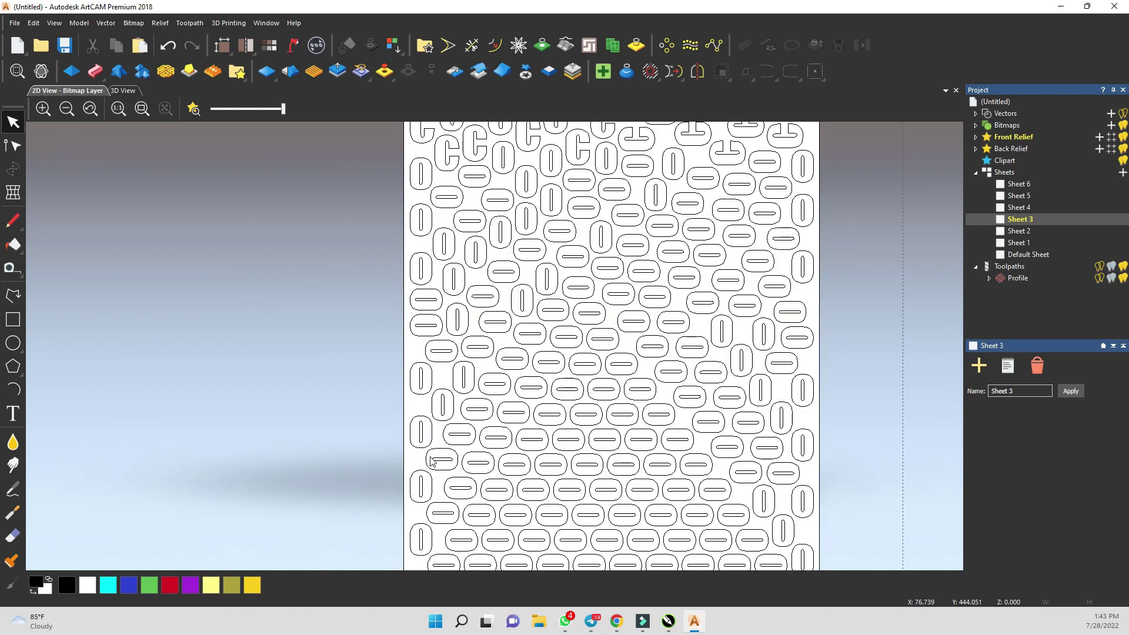
Return to Sheet 1 as the active sheet and look over the nested letters on Sheets 2 and 3.
click(1044, 243)
scroll(623, 249, down, 5)
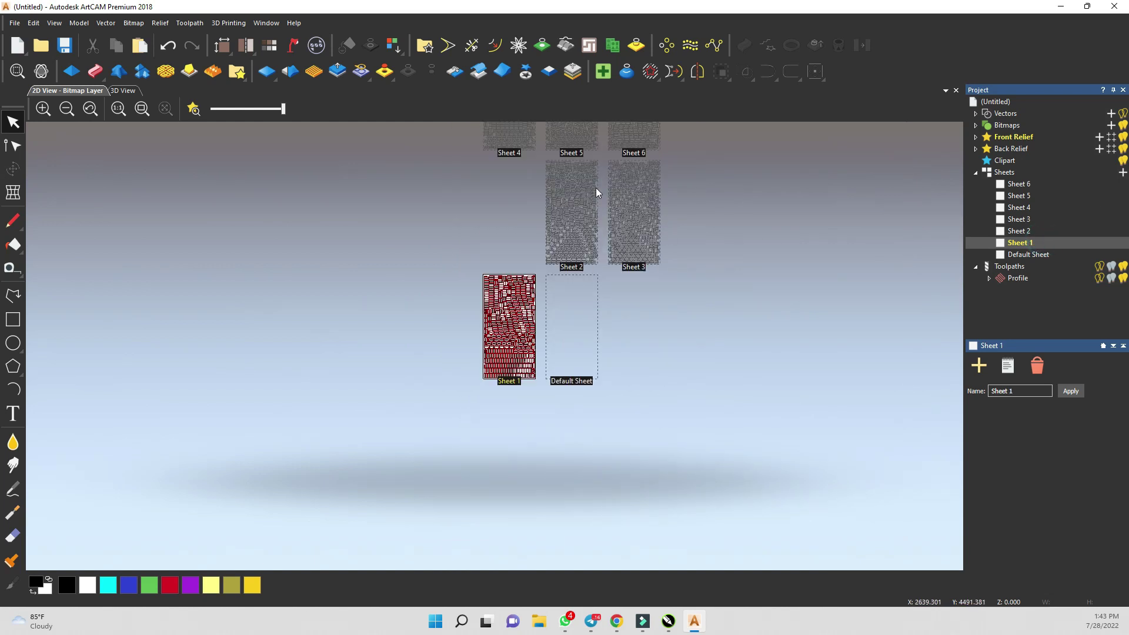
scroll(596, 191, up, 4)
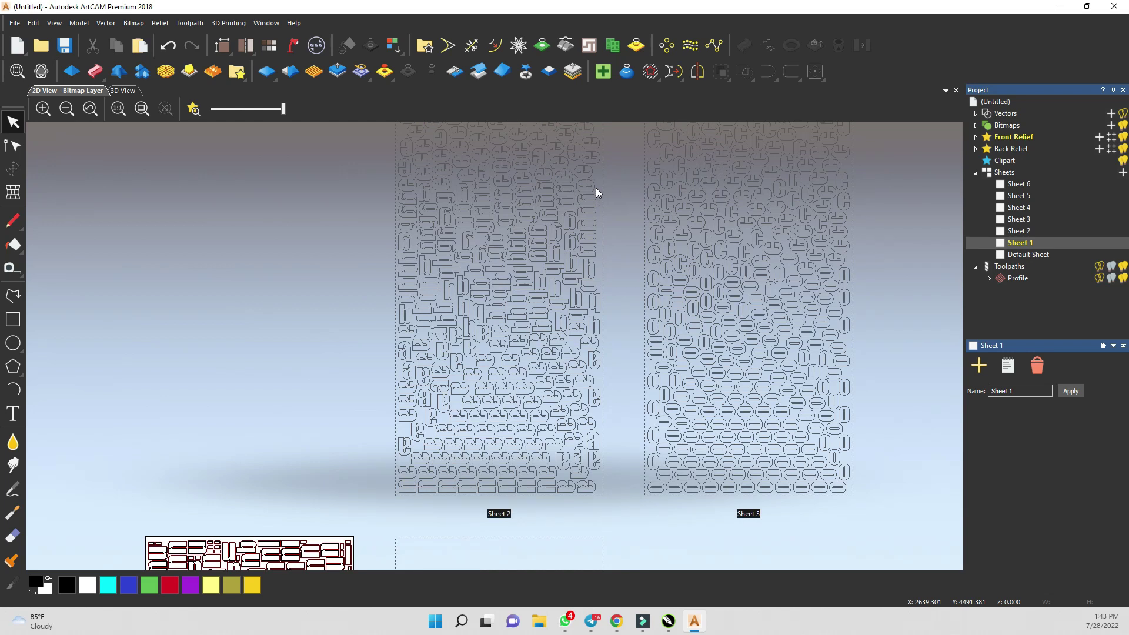